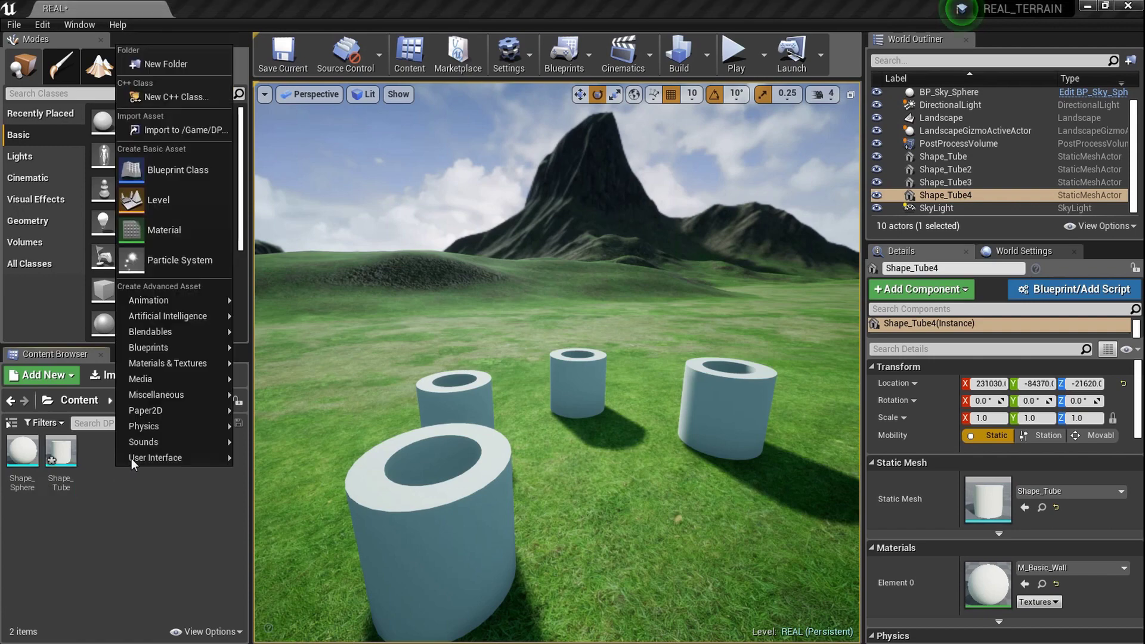
Create a material named TP in the DP folder and make a material instance from it.
left_click(209, 229)
type("T")
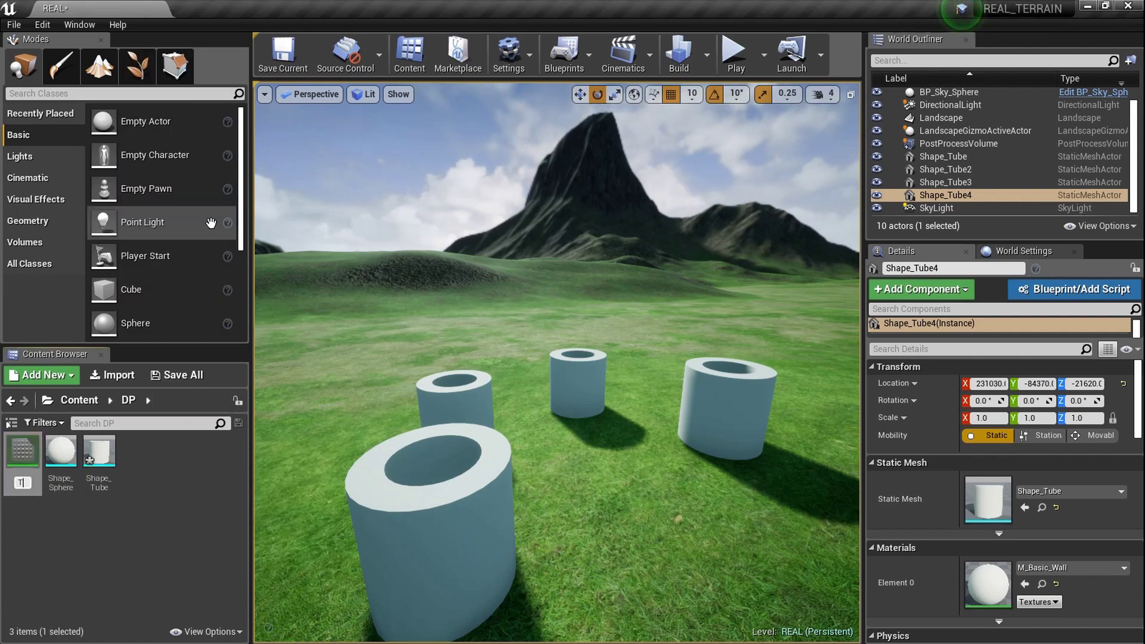
type("P")
key("Return")
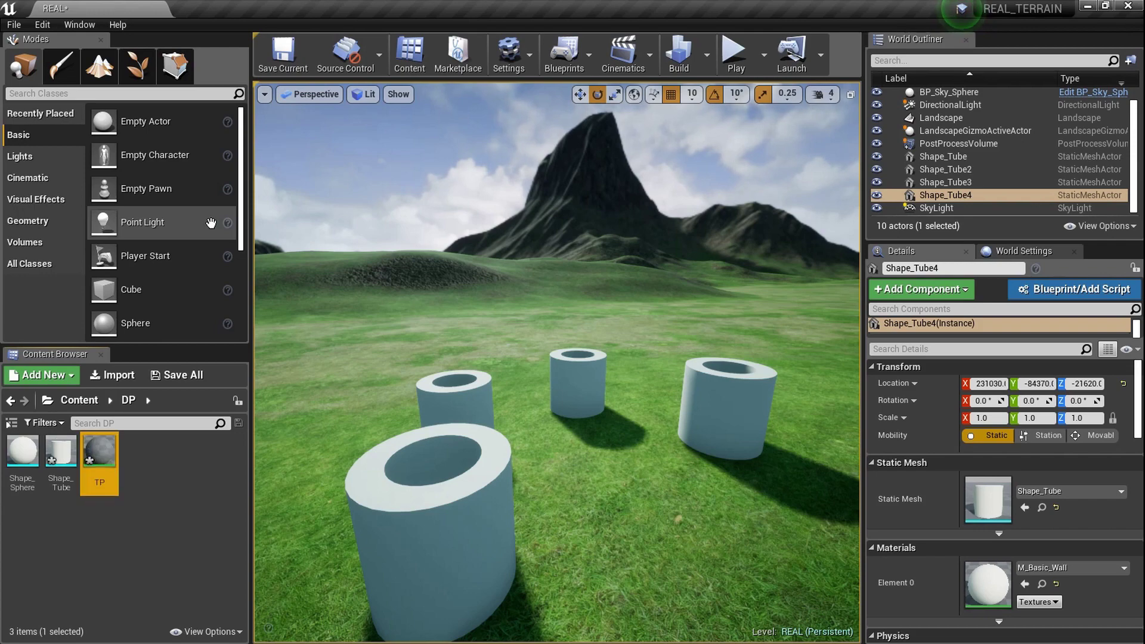
right_click(94, 456)
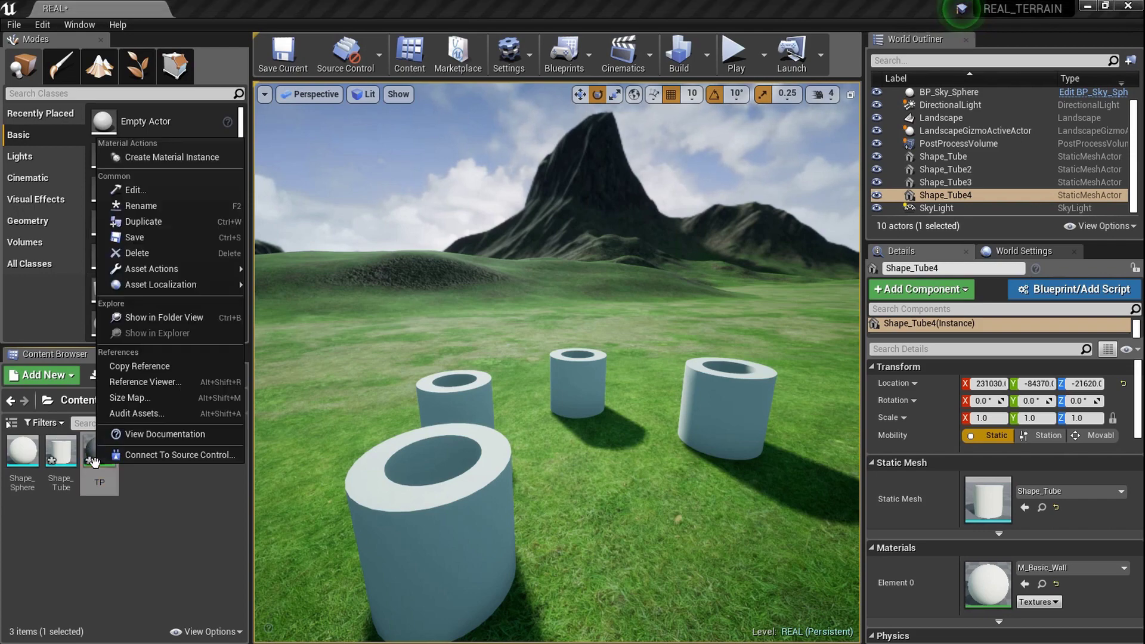
left_click(205, 157)
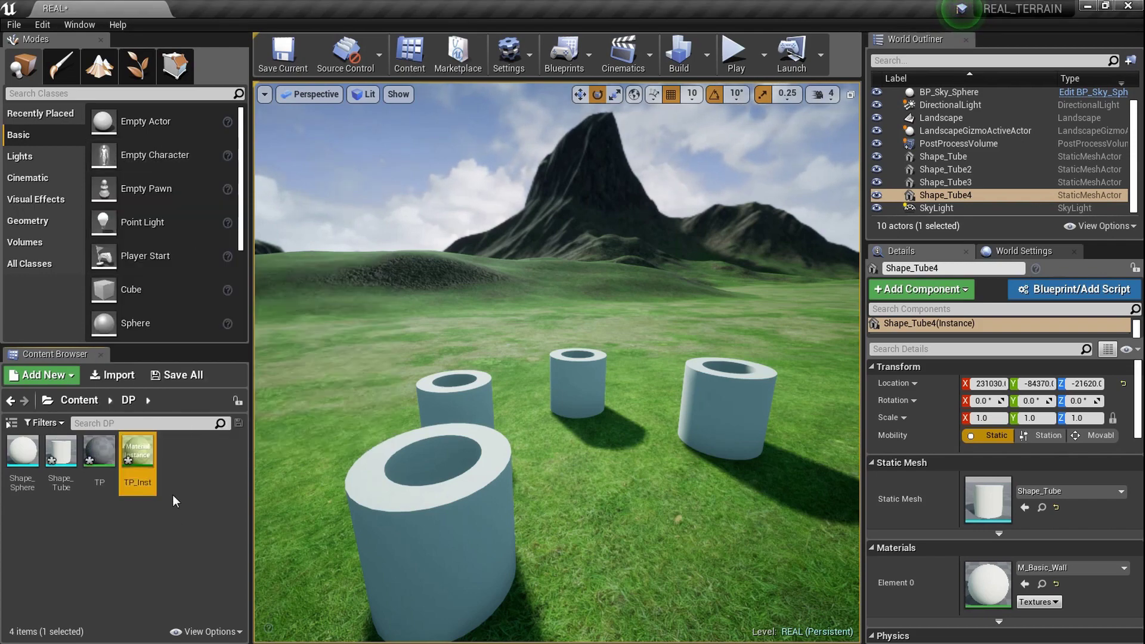
Place Shape_Sphere on the grass as a trial, and delete it together with the four tubes in the level.
left_click_drag(23, 452, 562, 500)
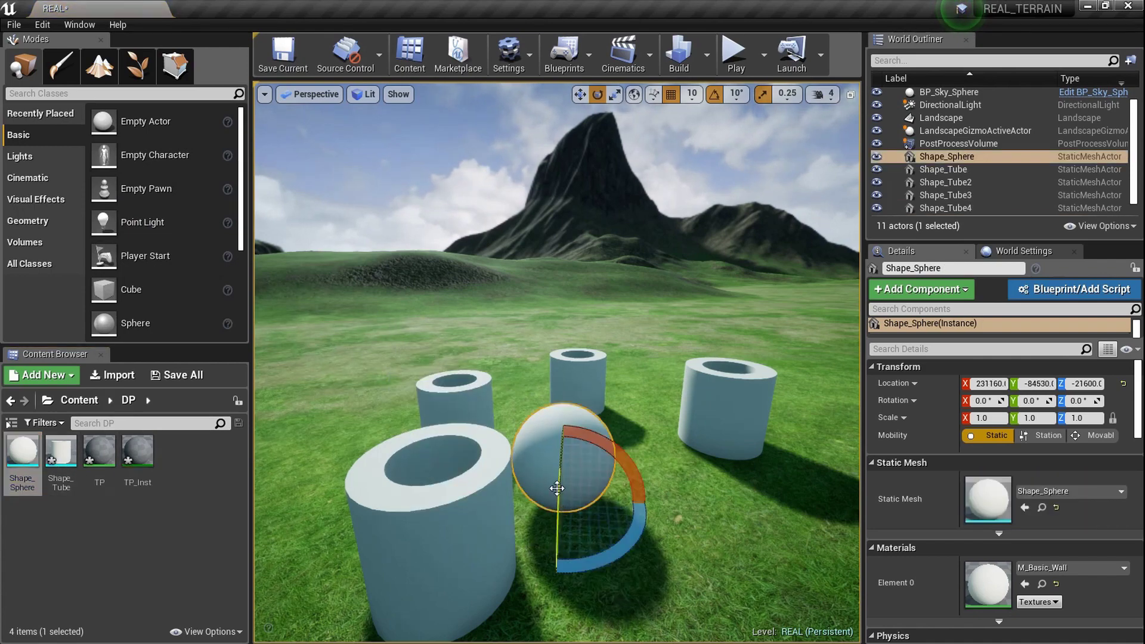
key("Delete")
left_click(467, 499)
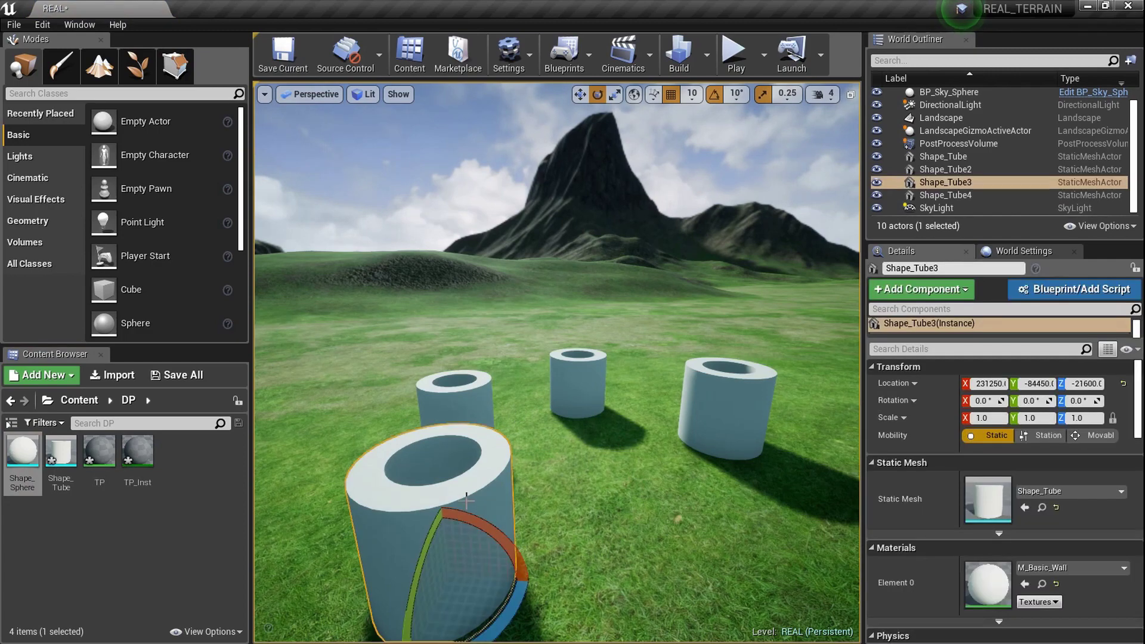
key("Delete")
left_click(464, 403)
key("Delete")
left_click(579, 379)
key("Delete")
left_click(736, 414)
key("Delete")
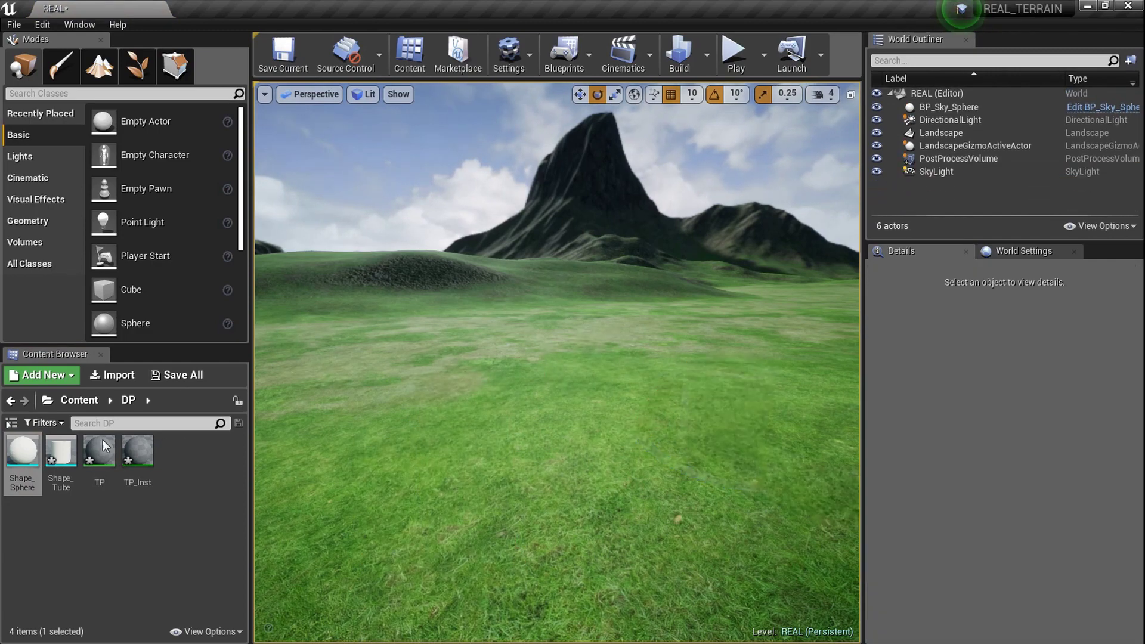
Assign the TP_Inst material instance to the material slot of the Shape_Tube mesh.
double_click(73, 468)
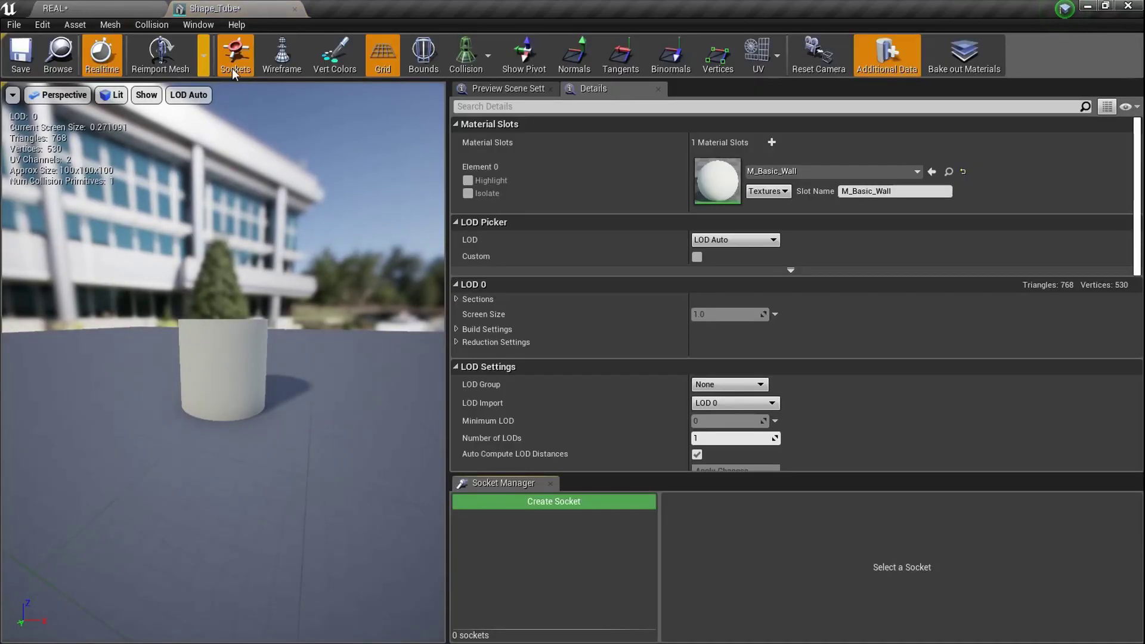
left_click(134, 6)
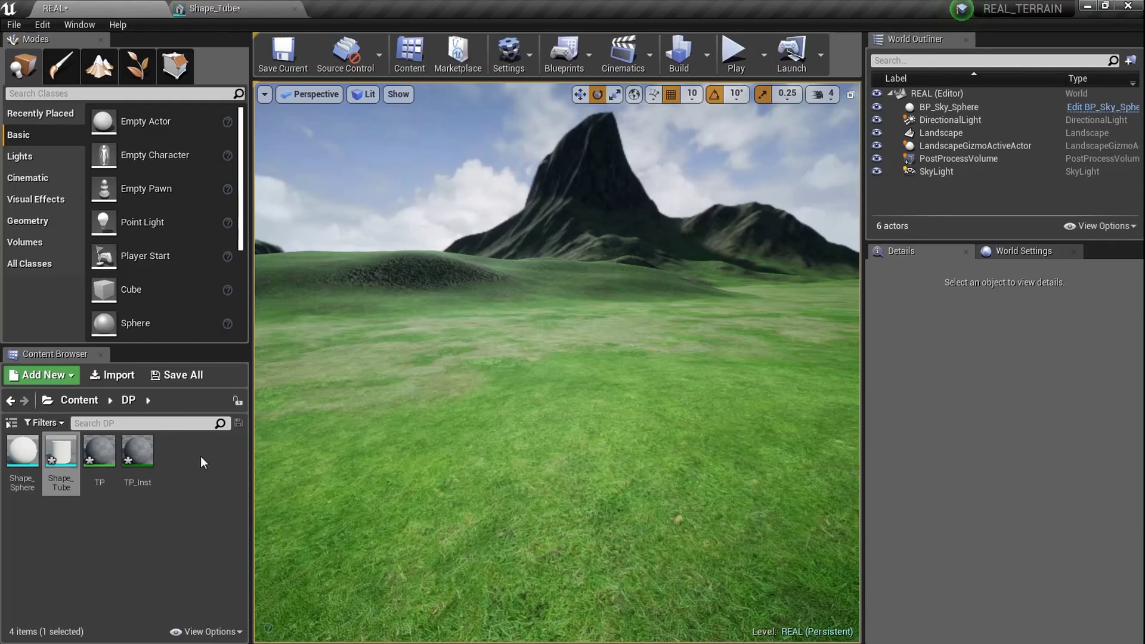
left_click(146, 468)
left_click(215, 8)
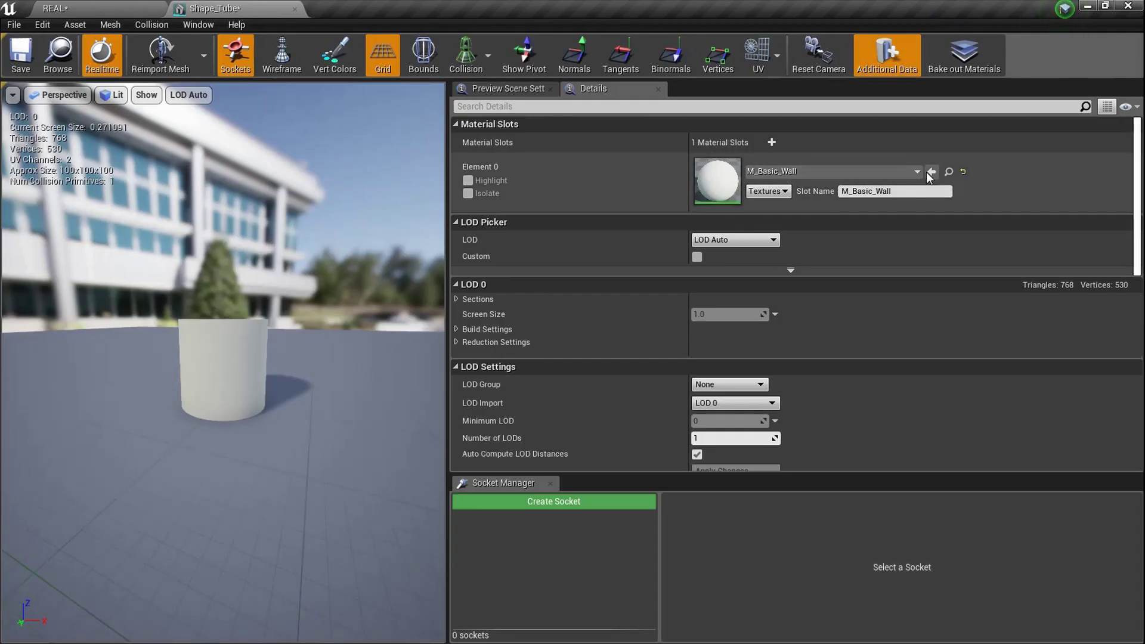
left_click(930, 172)
Assign TP_Inst to the material slot of the Shape_Sphere mesh and return to the level.
left_click(134, 7)
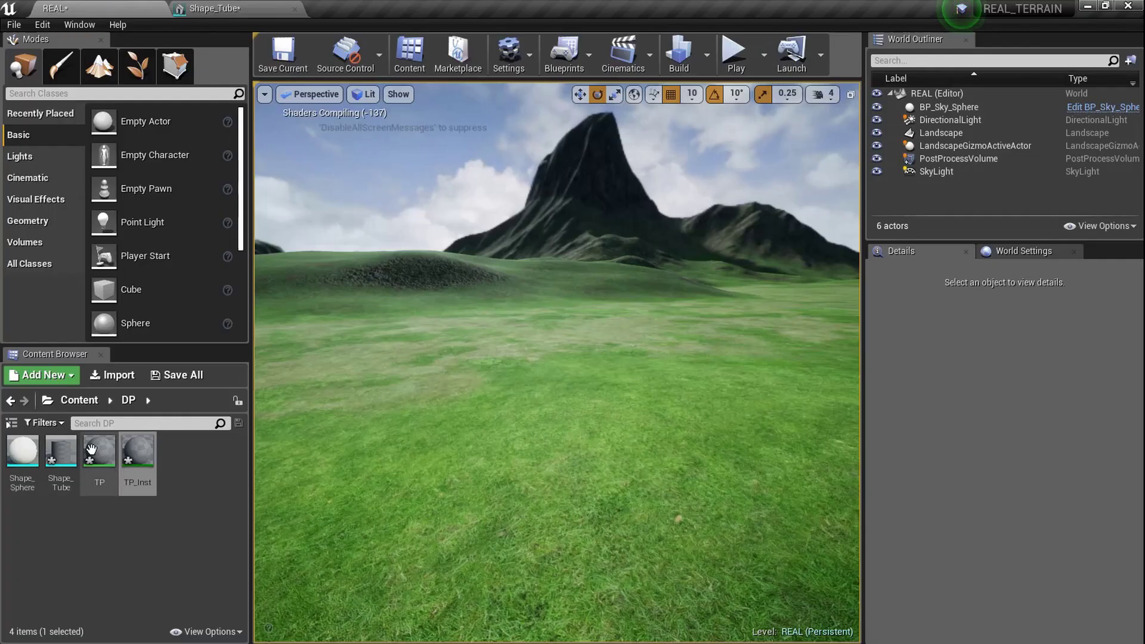
double_click(22, 454)
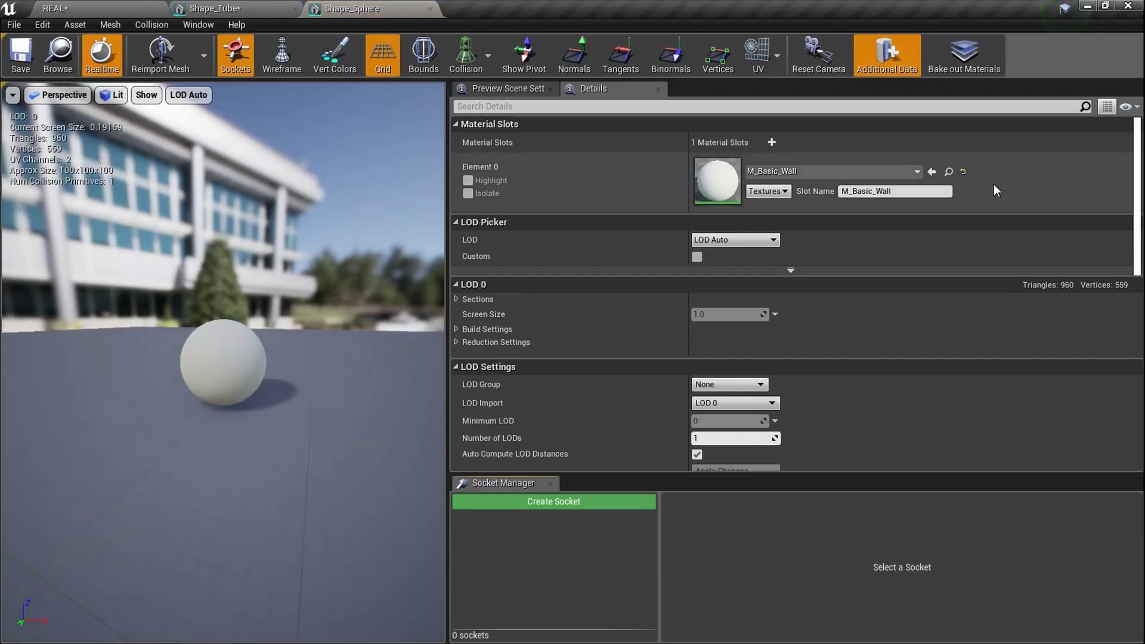
left_click(136, 8)
left_click(139, 444)
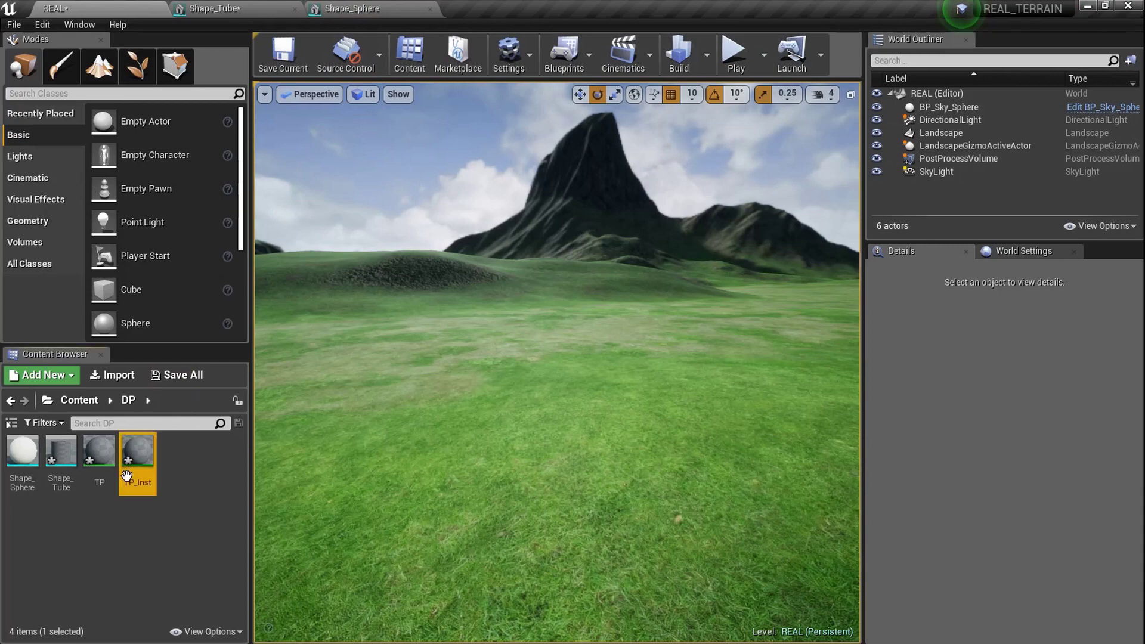
left_click(307, 8)
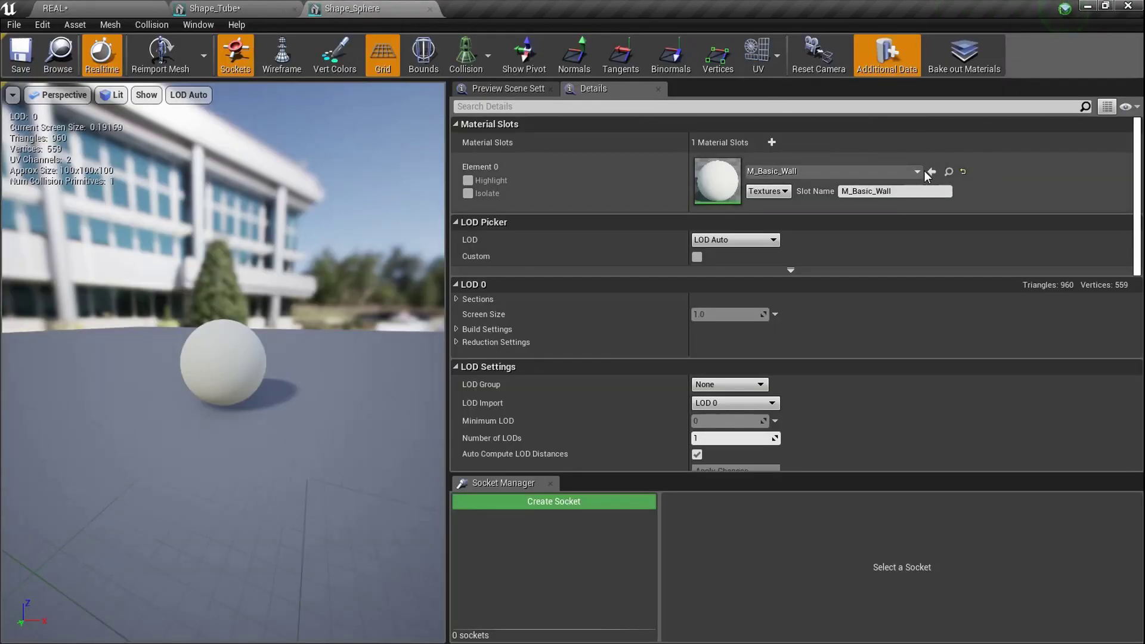
left_click(933, 174)
left_click(218, 7)
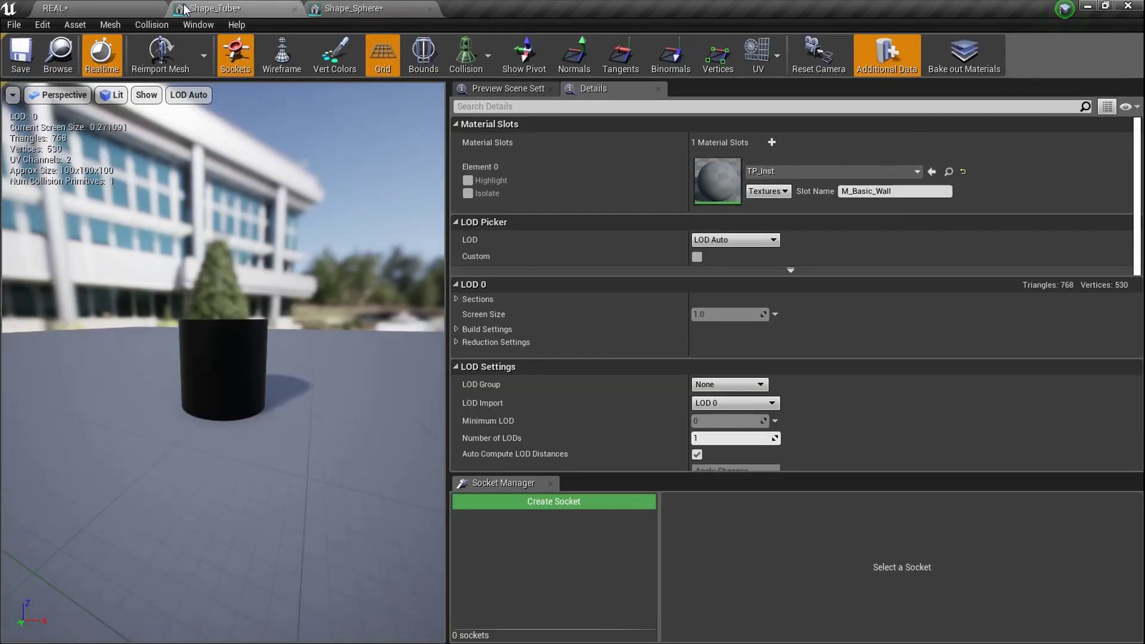
left_click(137, 7)
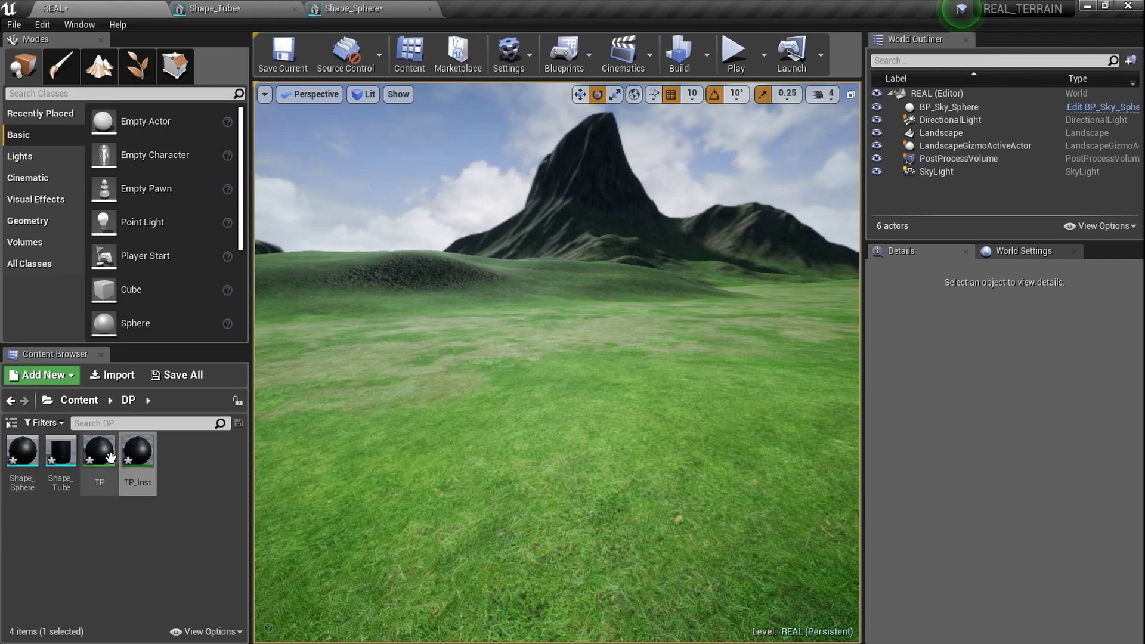
Switch to foliage painting and scatter Shape_Tube instances over the grassy landscape with a single brush stroke.
right_click_drag(491, 390, 511, 381)
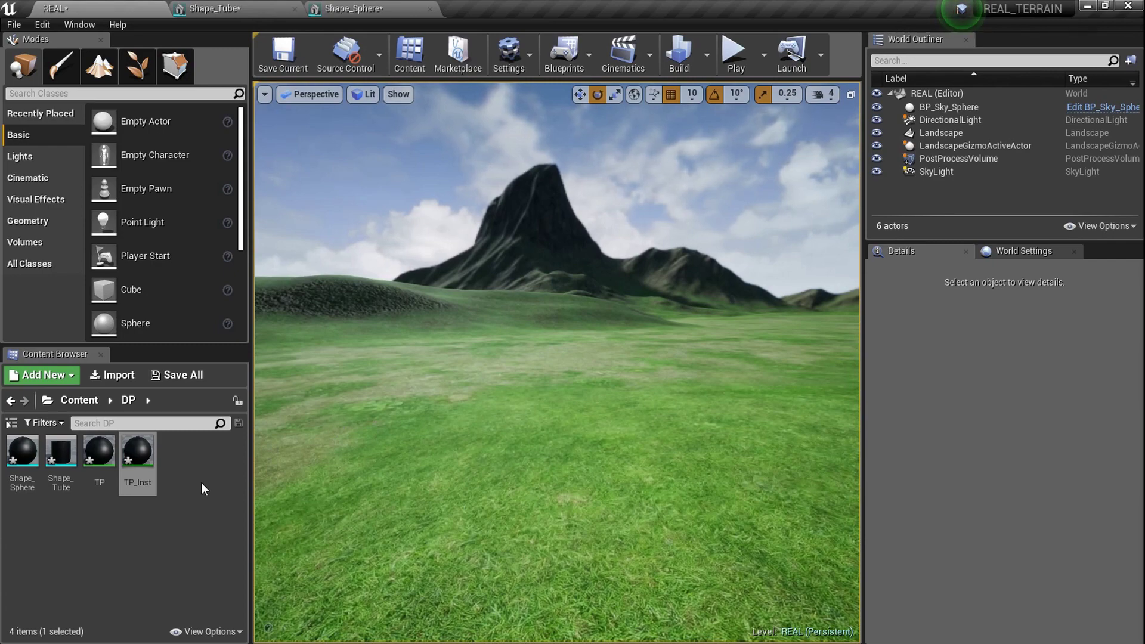
right_click_drag(489, 382, 450, 354)
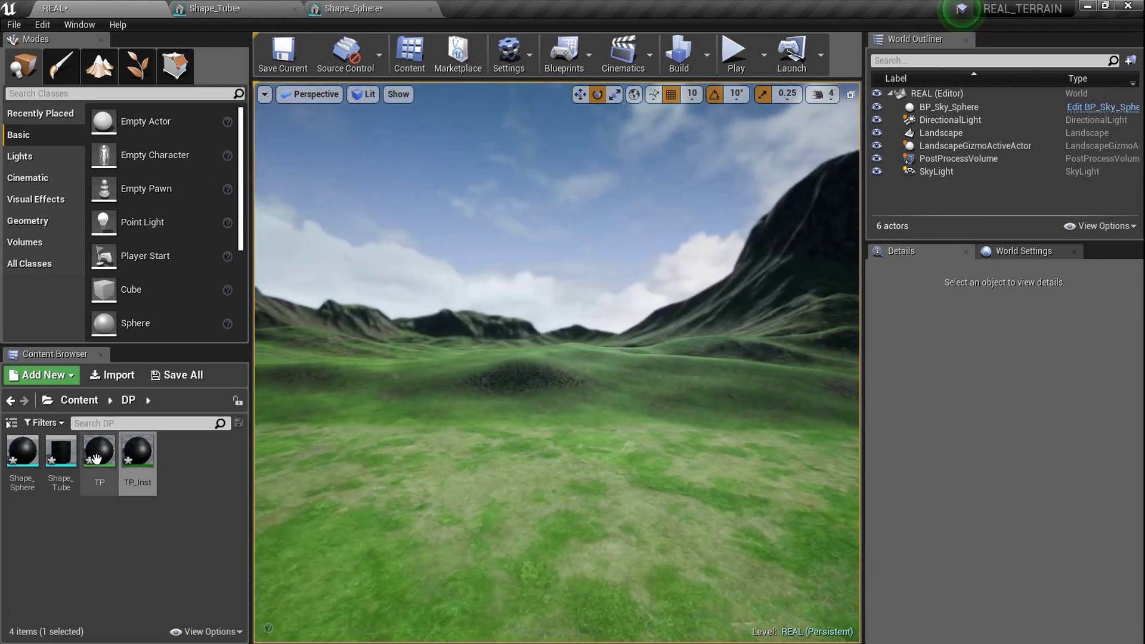
left_click(142, 66)
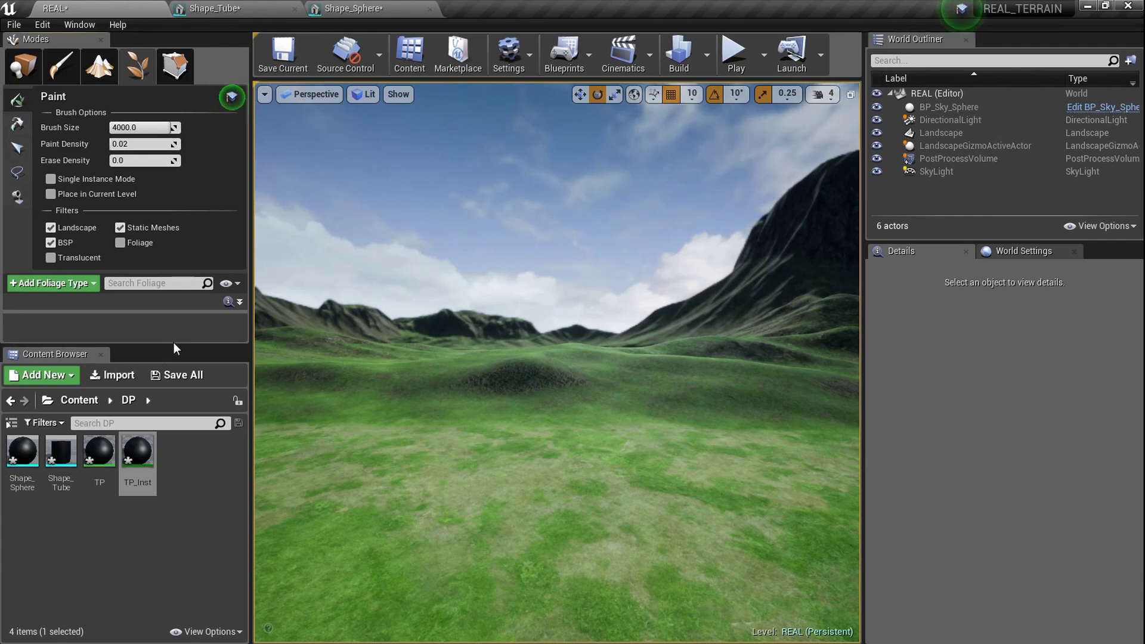
left_click_drag(173, 345, 184, 487)
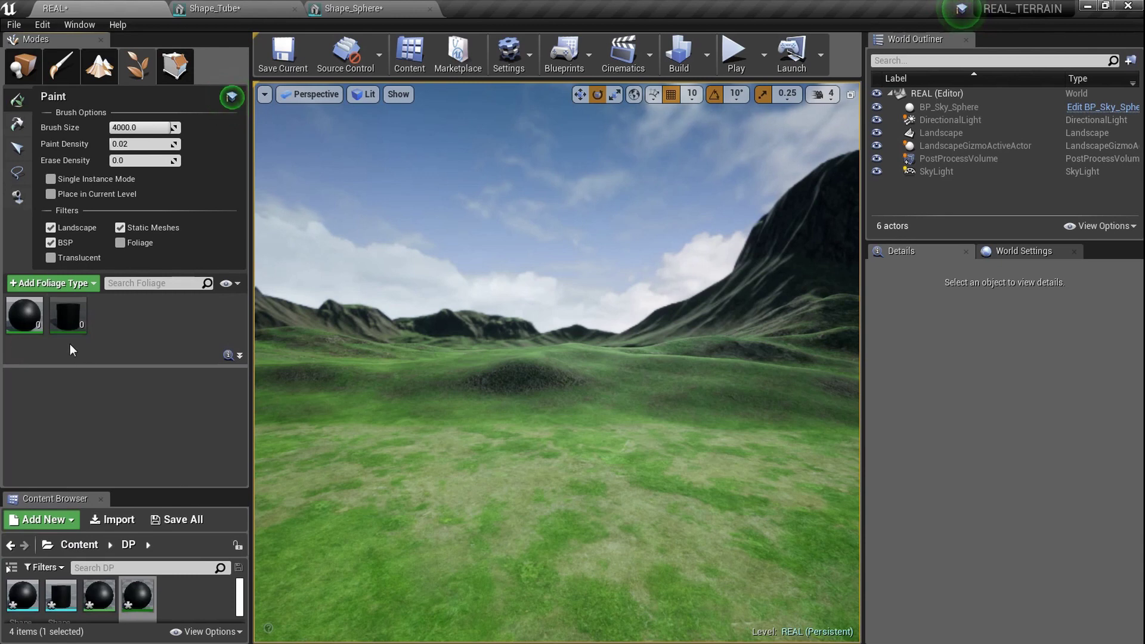
mouse_move(47, 324)
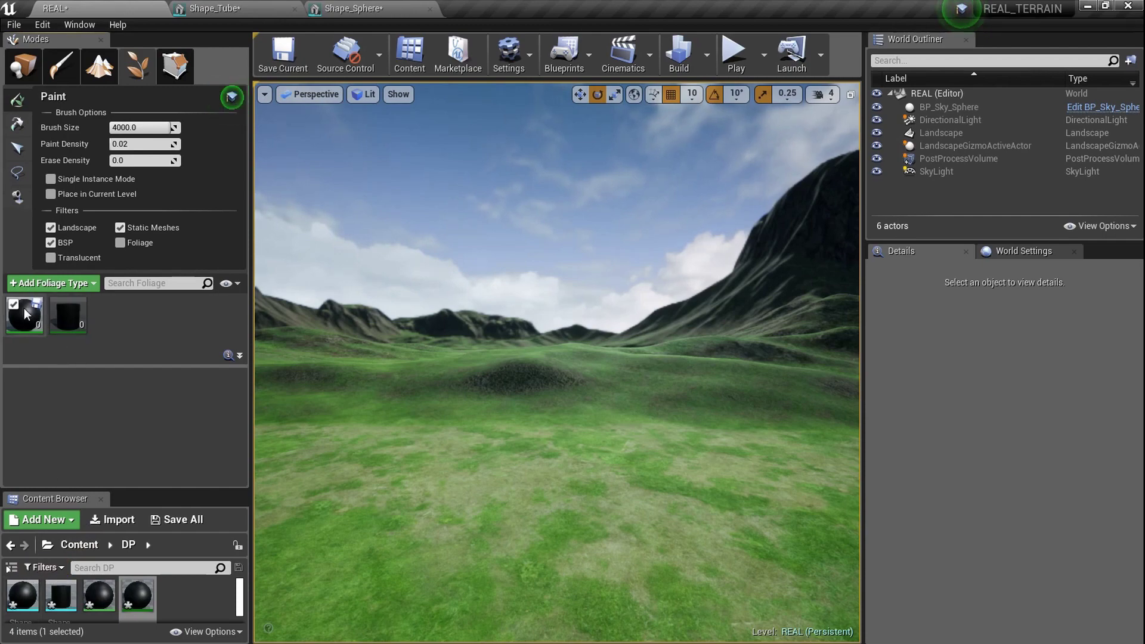
left_click(61, 306)
mouse_move(550, 427)
right_mouse_down()
mouse_move(669, 462)
mouse_move(710, 531)
right_mouse_up()
mouse_move(537, 453)
right_mouse_down()
mouse_move(573, 358)
mouse_move(525, 280)
mouse_move(522, 251)
right_mouse_up()
left_click(537, 371)
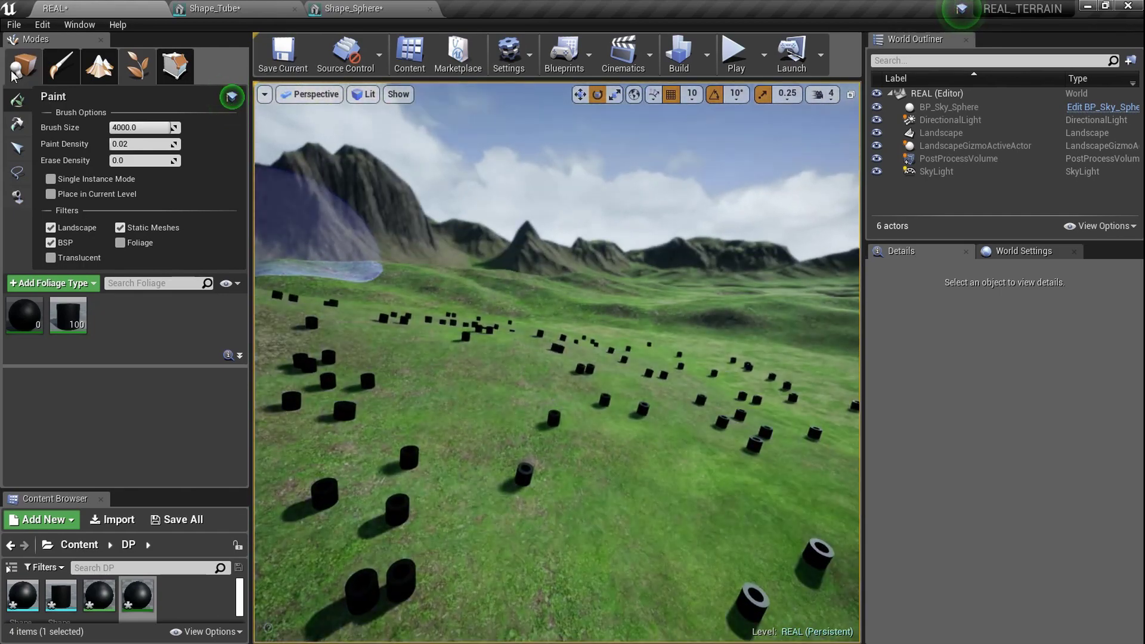
Leave foliage painting for object placement mode and enlarge the Content Browser.
left_click(14, 76)
key("w")
right_click_drag(569, 337, 548, 316)
right_click_drag(420, 327, 510, 331)
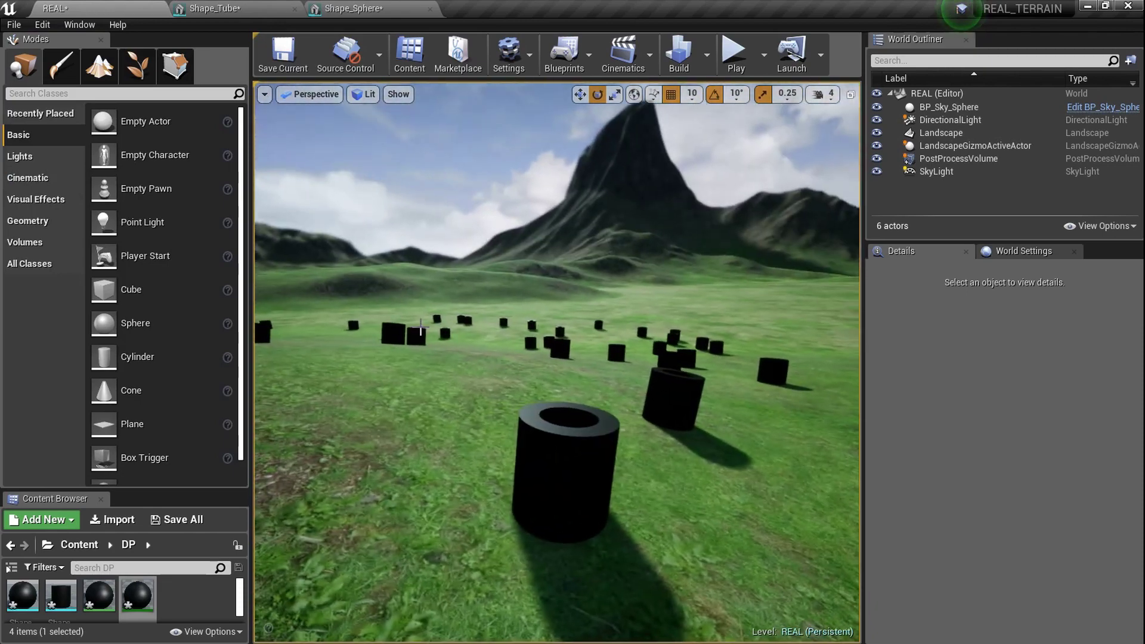
left_click_drag(203, 490, 202, 285)
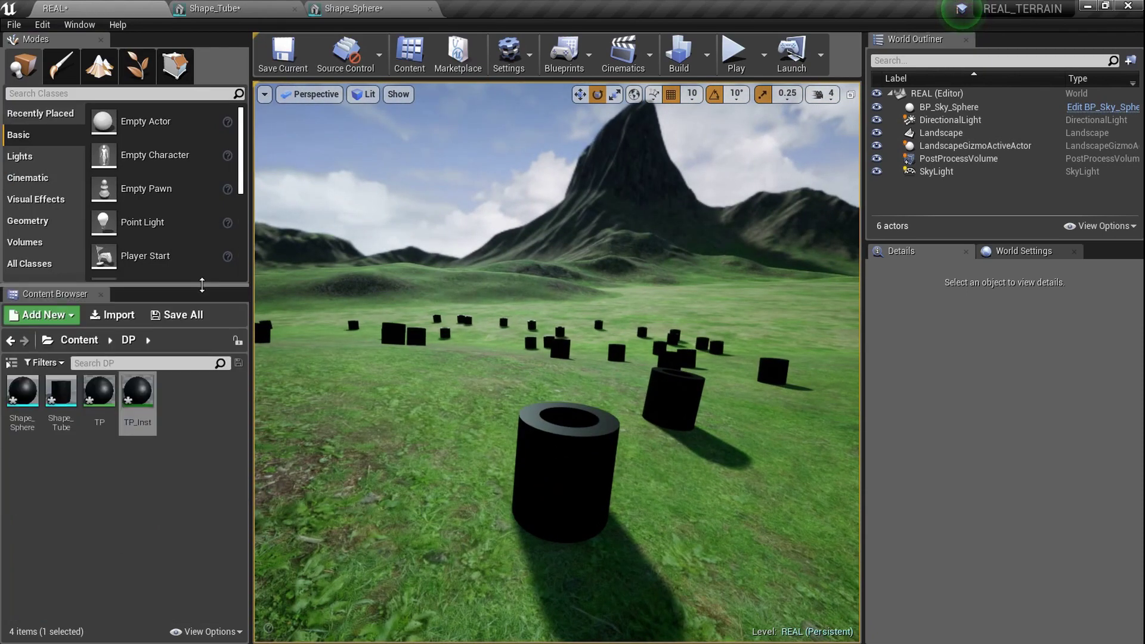
Open the TP material and dock its editor next to the level in the main window.
double_click(105, 418)
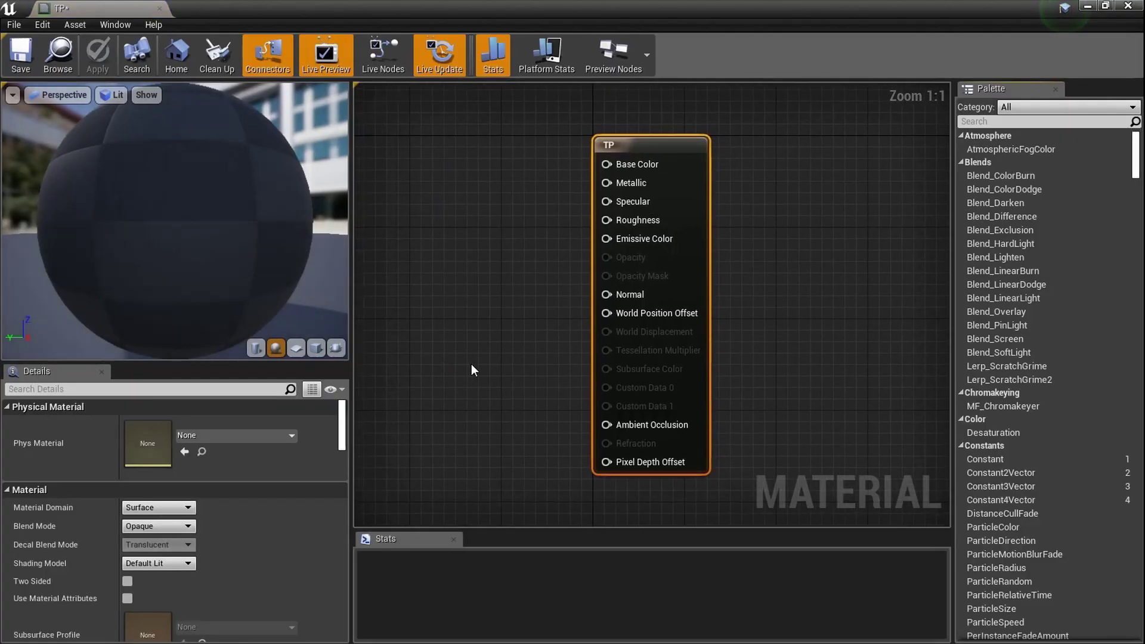
scroll(477, 365, "down", 3)
right_click_drag(488, 359, 585, 356)
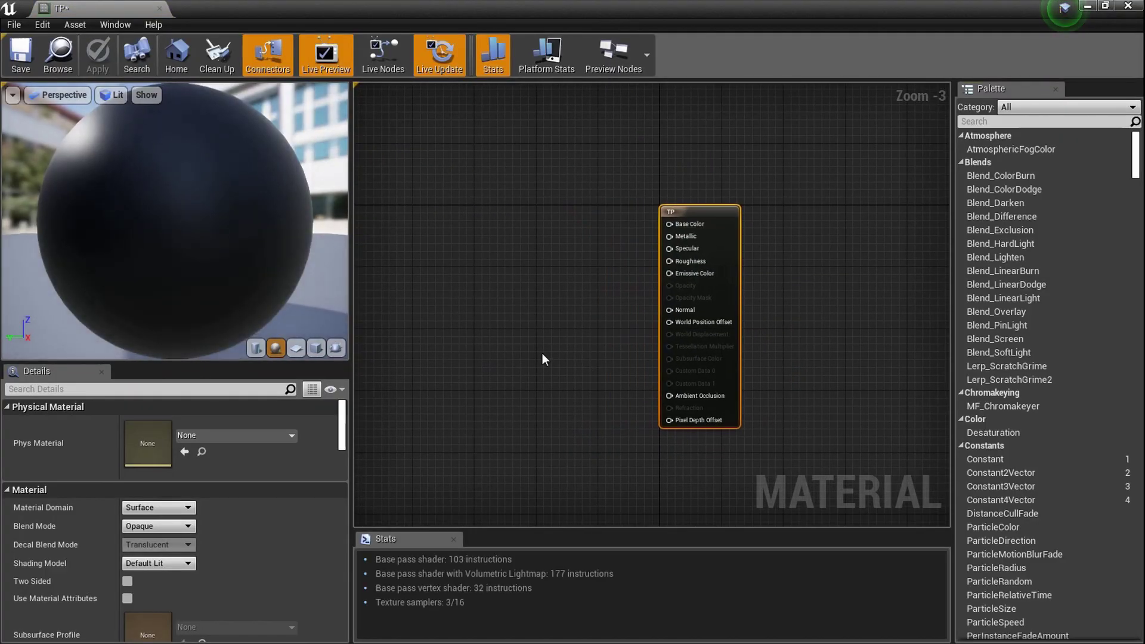
right_click_drag(559, 356, 597, 360)
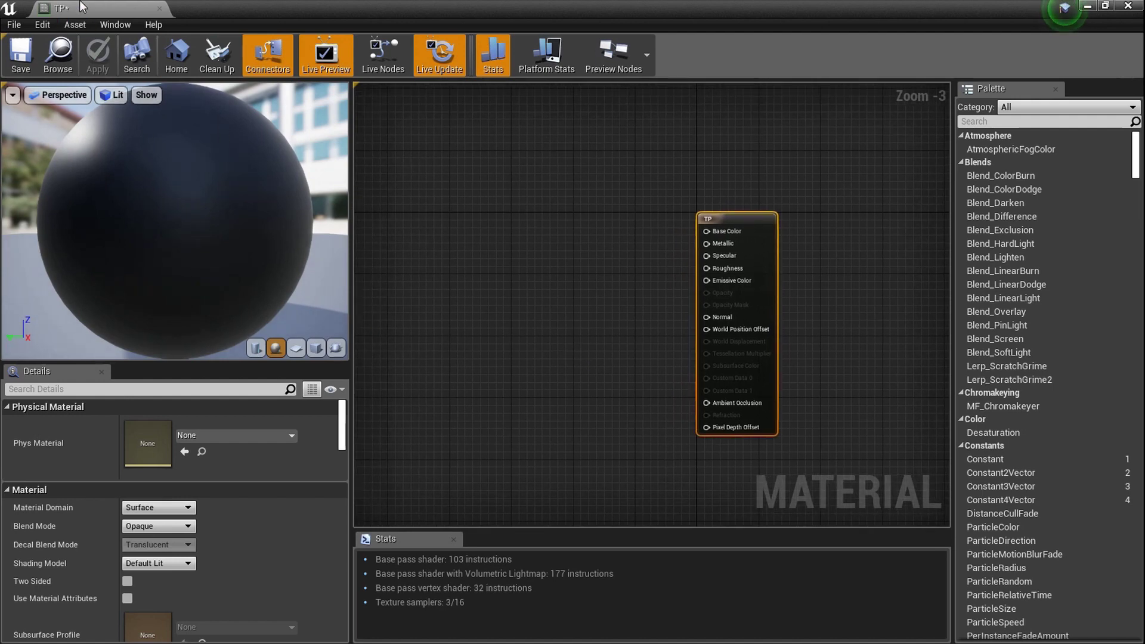
left_click_drag(124, 2, 263, 10)
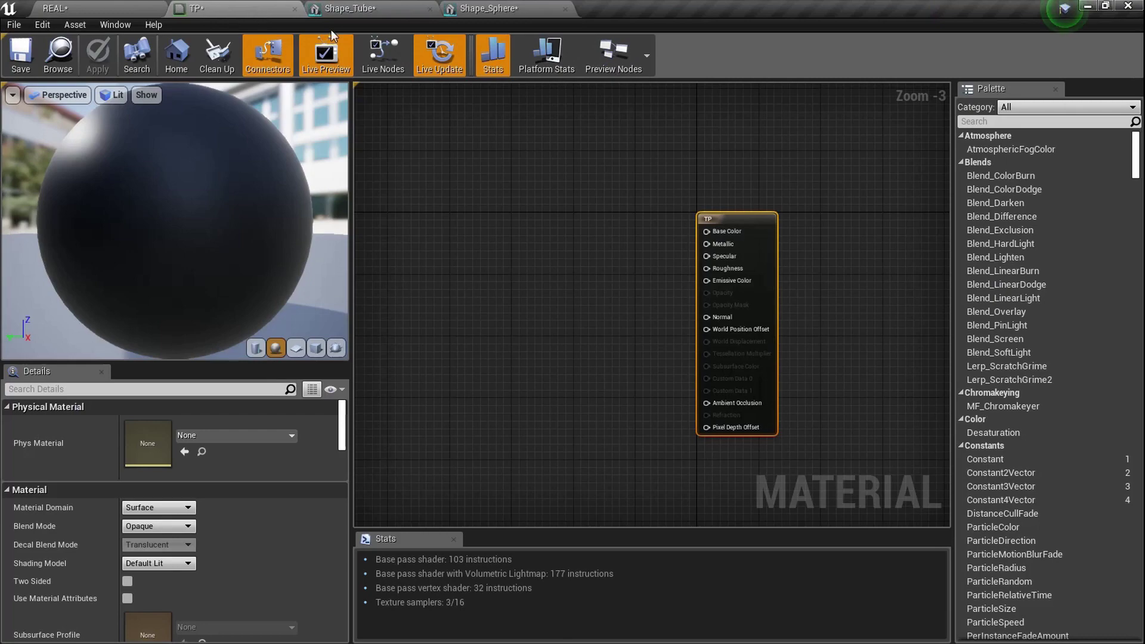
Close the Shape_Tube and Shape_Sphere editors and open the TP_Inst material instance.
left_click(413, 3)
left_click(430, 9)
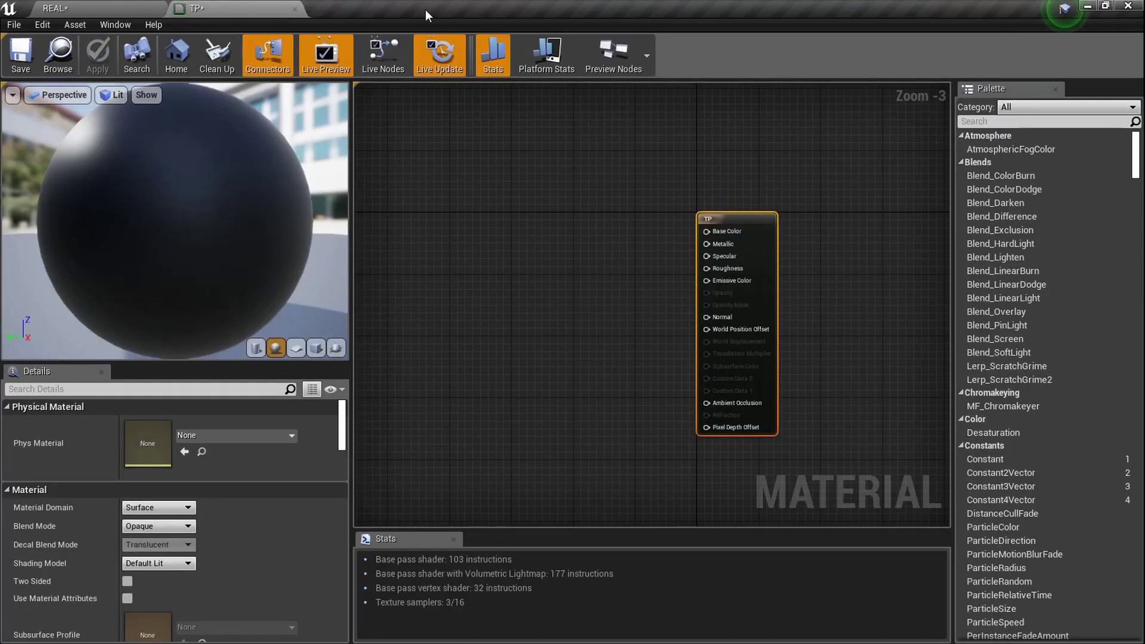
left_click(425, 9)
double_click(138, 394)
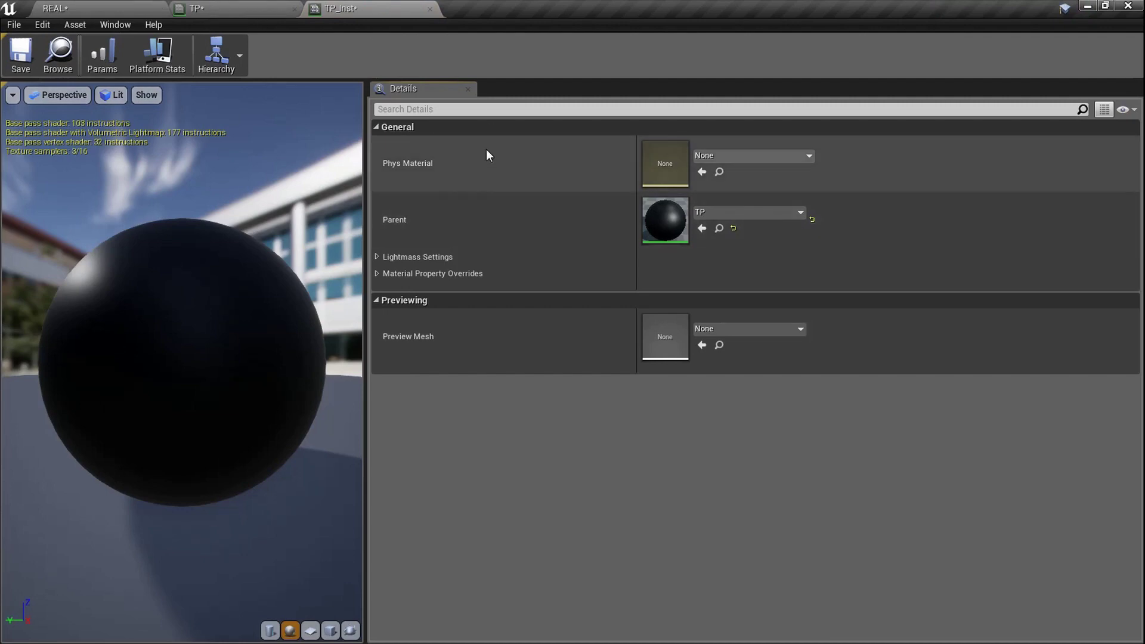
In the TP material graph, add a vector parameter named Color and connect it to Base Color.
left_click(225, 2)
right_click_drag(535, 238, 584, 248)
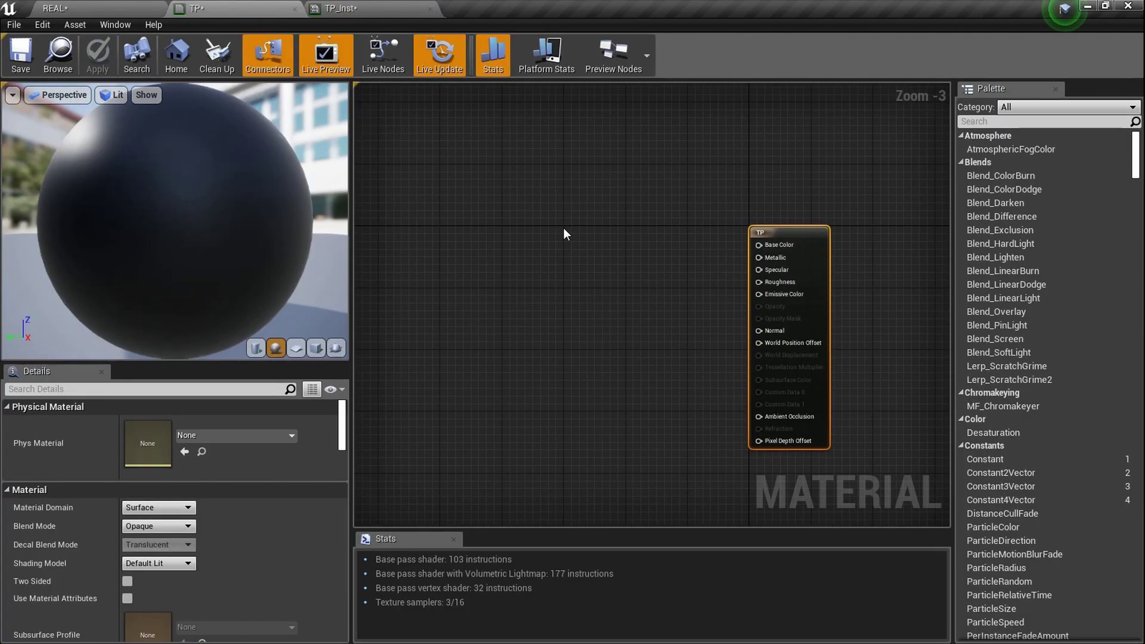
left_click(564, 228)
scroll(653, 265, "up", 3)
left_click_drag(609, 231, 811, 238)
left_click(164, 424)
type("Color")
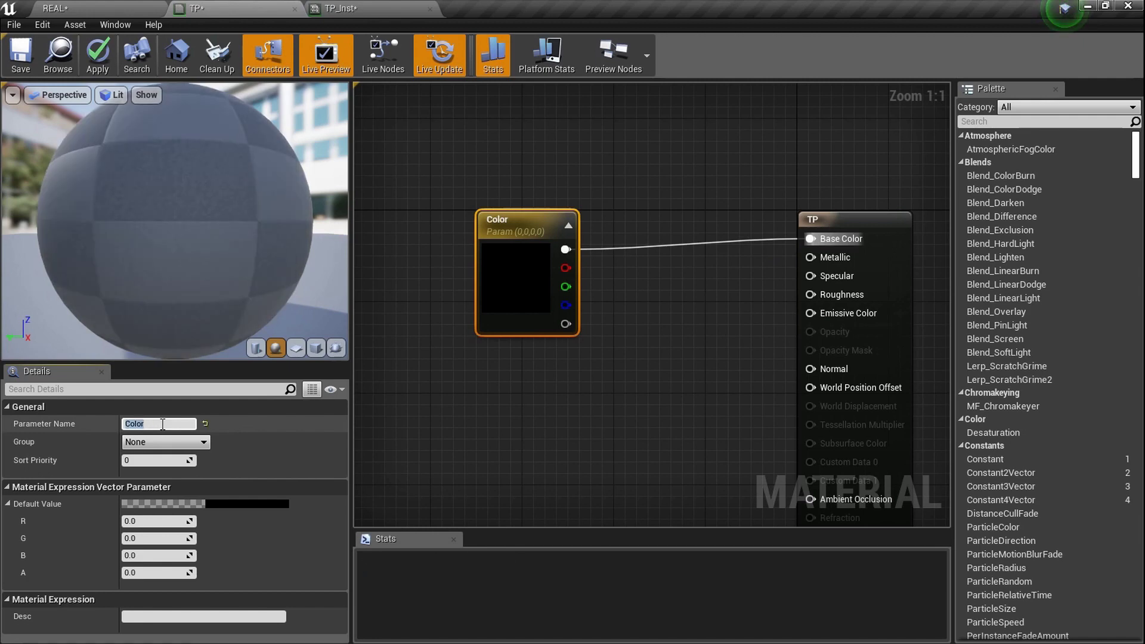
key("Return")
Wrap the Color parameter node in a comment box titled V.
mouse_move(513, 298)
right_mouse_down()
mouse_move(544, 219)
mouse_move(537, 277)
mouse_move(500, 302)
right_mouse_up()
key("c")
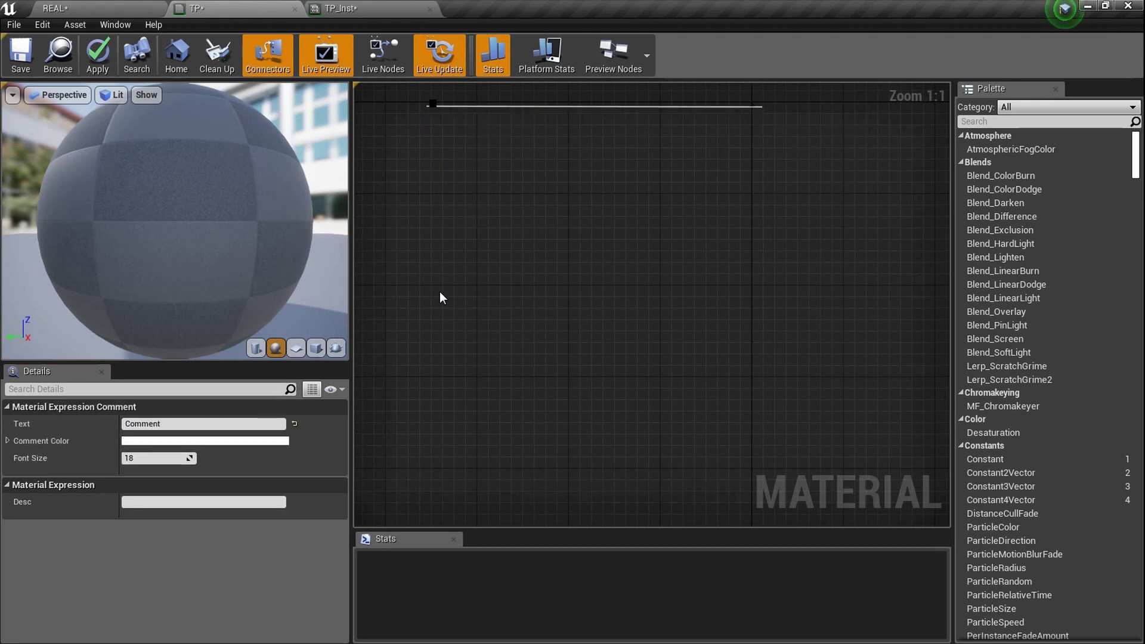
right_click_drag(534, 229, 545, 266)
double_click(470, 116)
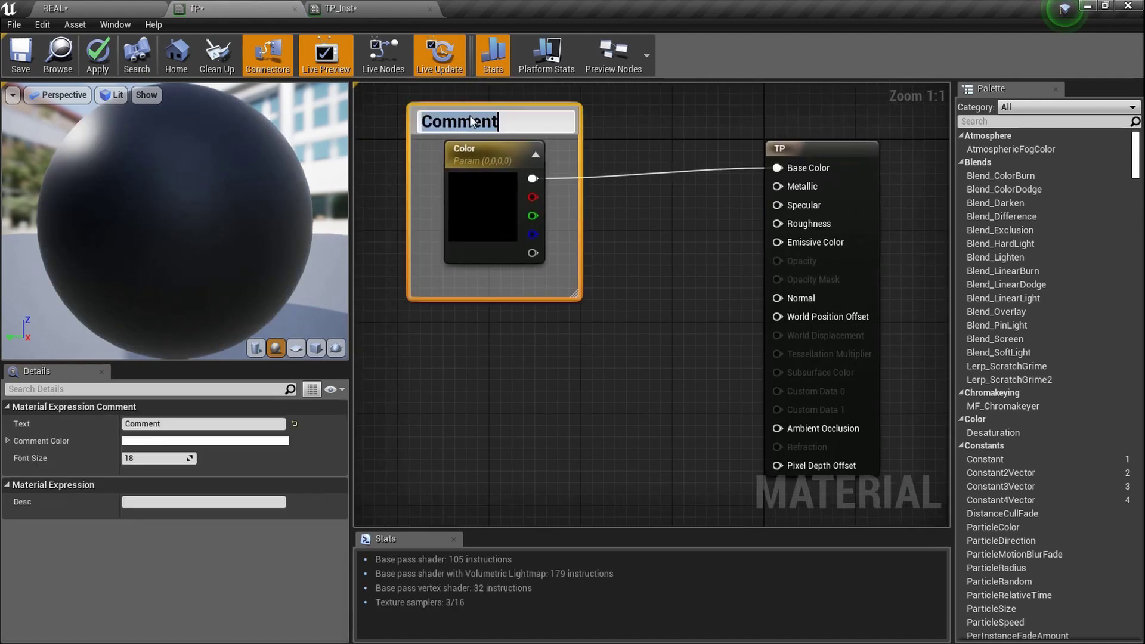
type("V")
left_click(445, 317)
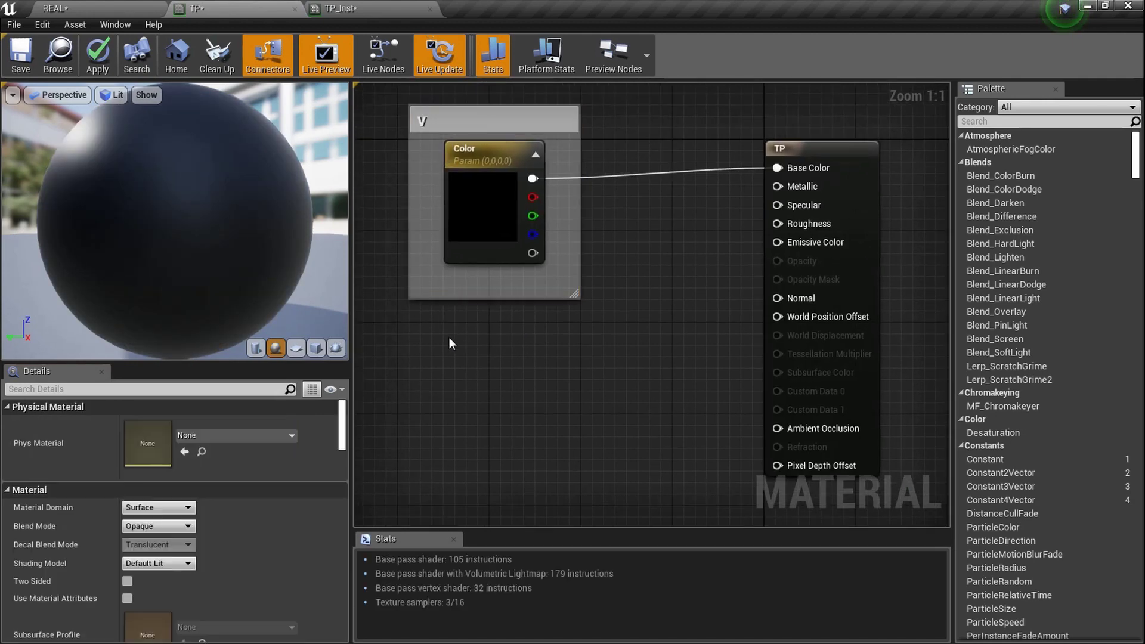
Add a second vector parameter, connected to World Position Offset, and delete the V comment box around the Color node.
left_click(447, 353)
left_click(485, 113)
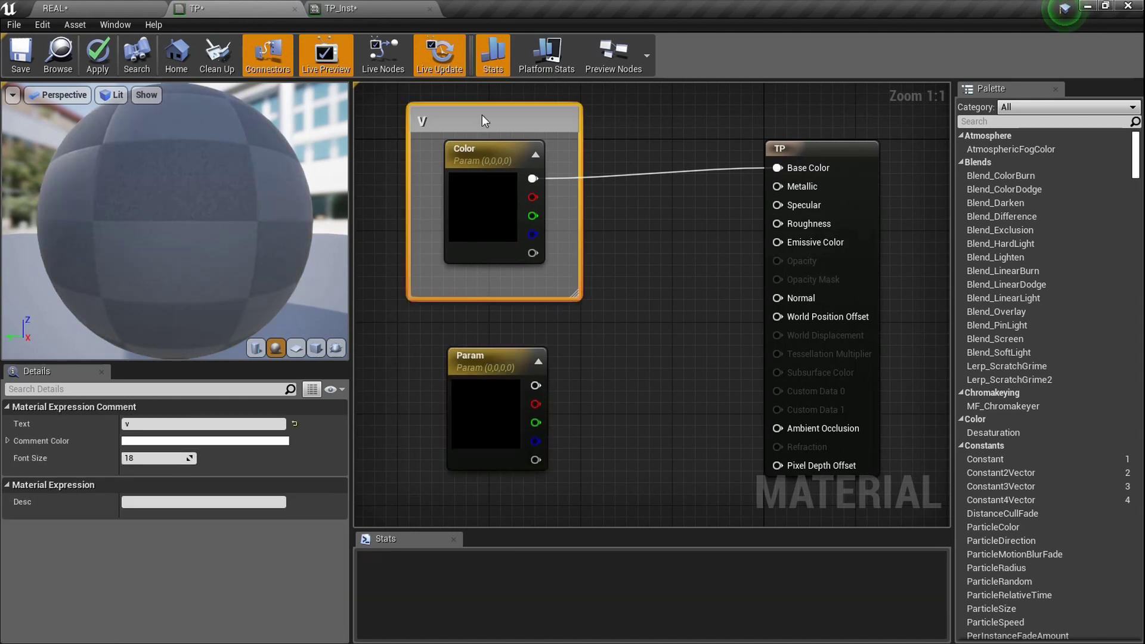
key("Delete")
left_click_drag(685, 349, 777, 317)
left_click_drag(514, 371, 511, 347)
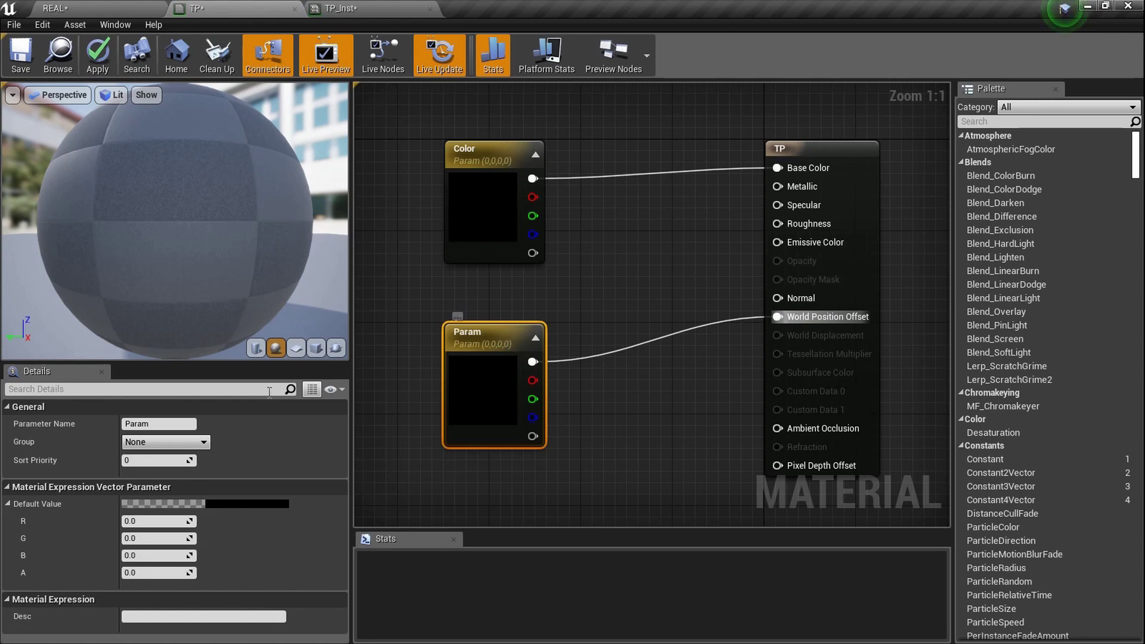
Name the new vector parameter Direction and save the TP material.
left_click(167, 421)
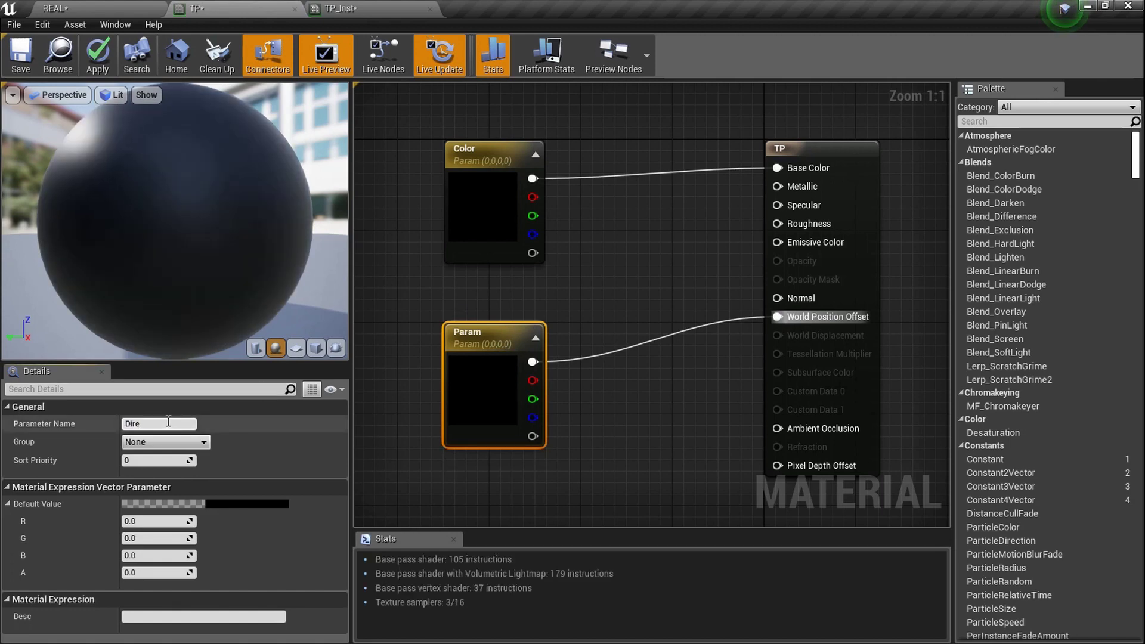
key("Return")
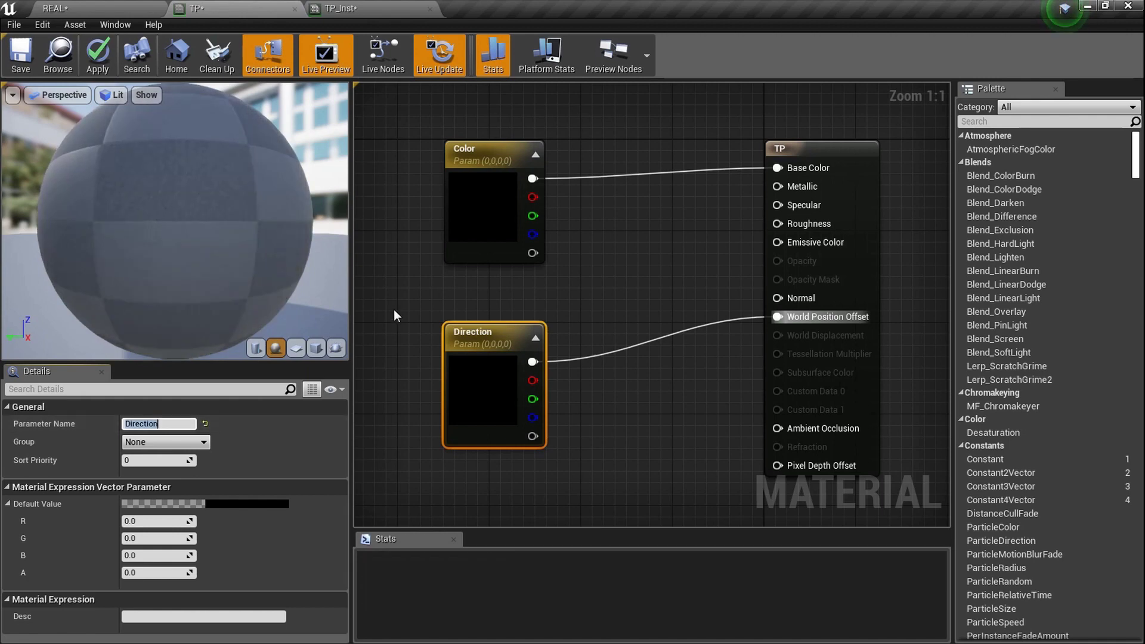
scroll(502, 263, "up", 3)
scroll(517, 260, "down", 3)
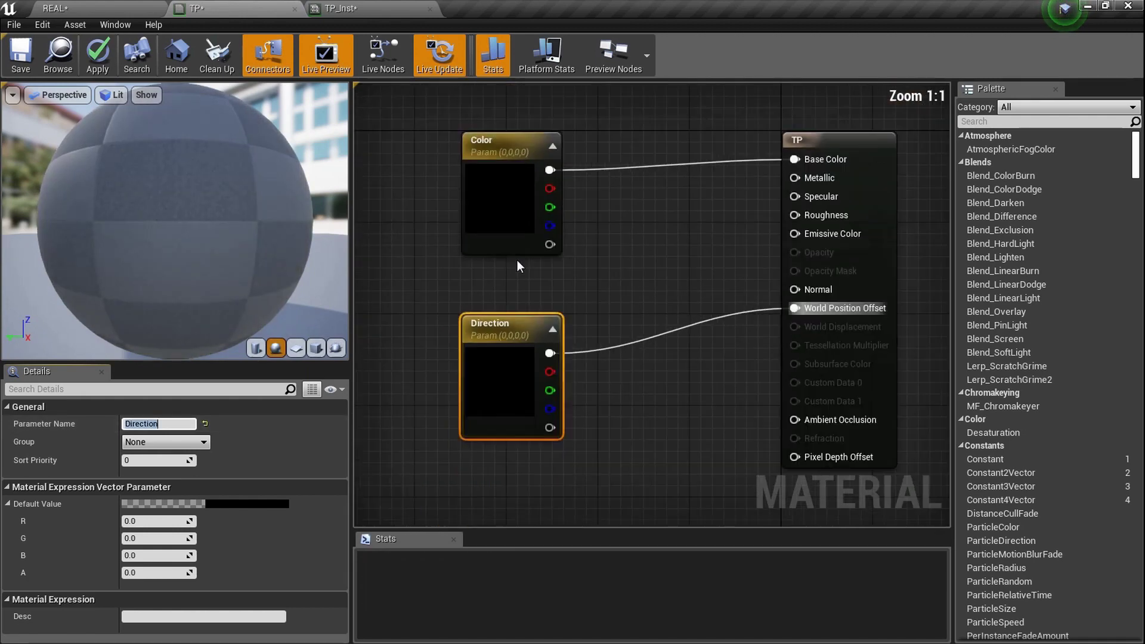
left_click(19, 60)
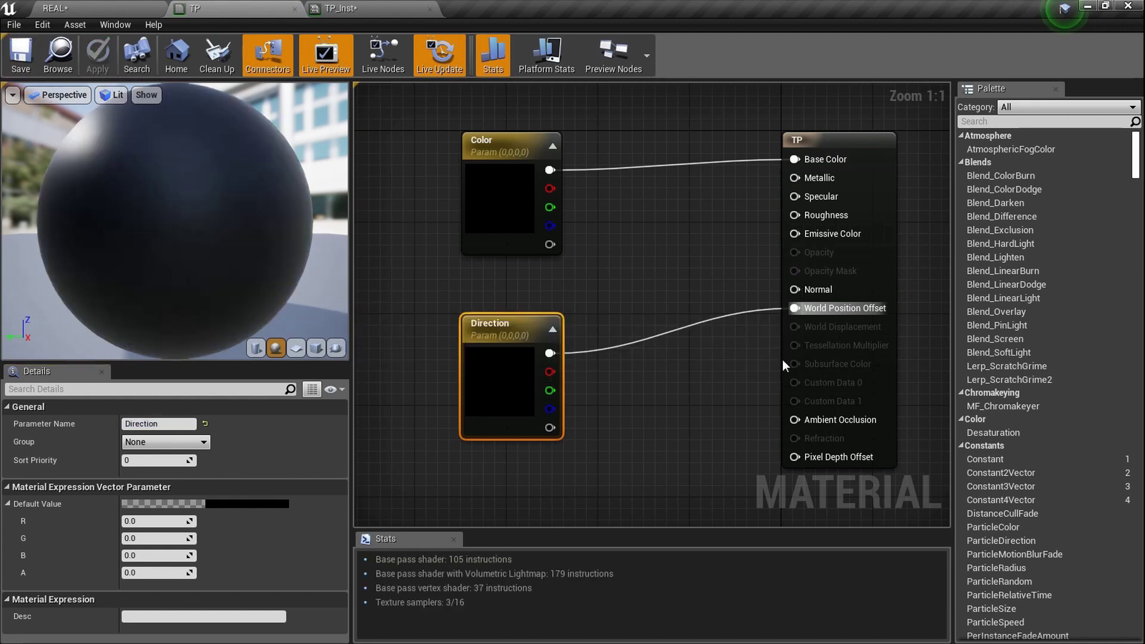
Float the TP_Inst editor as a narrow window over the level and show the level viewport fullscreen.
left_click(112, 8)
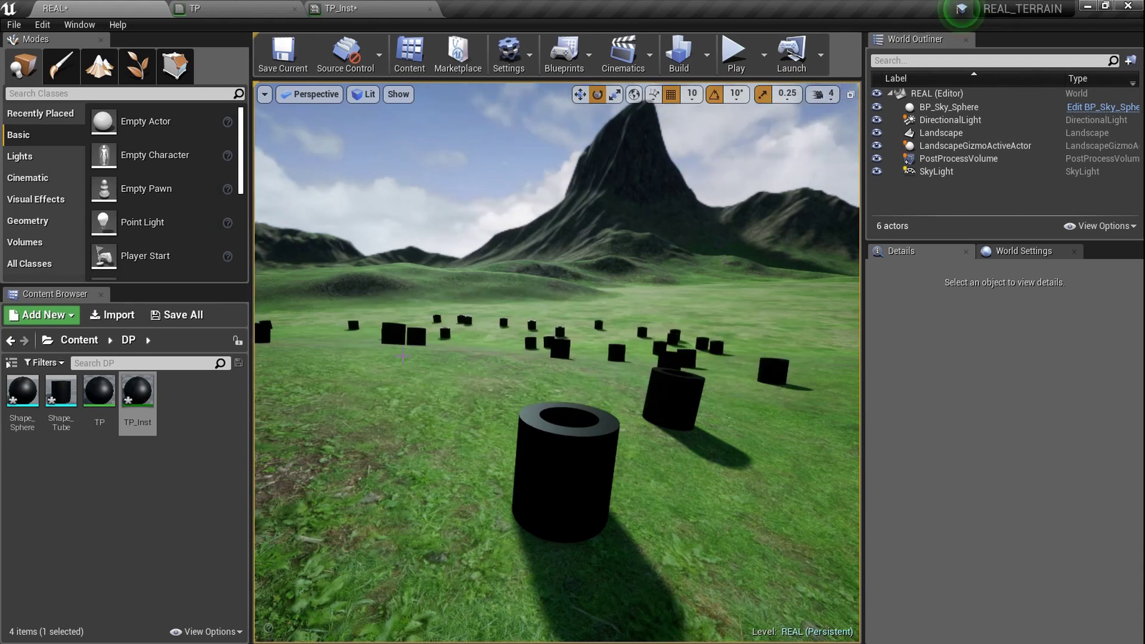
left_click(370, 8)
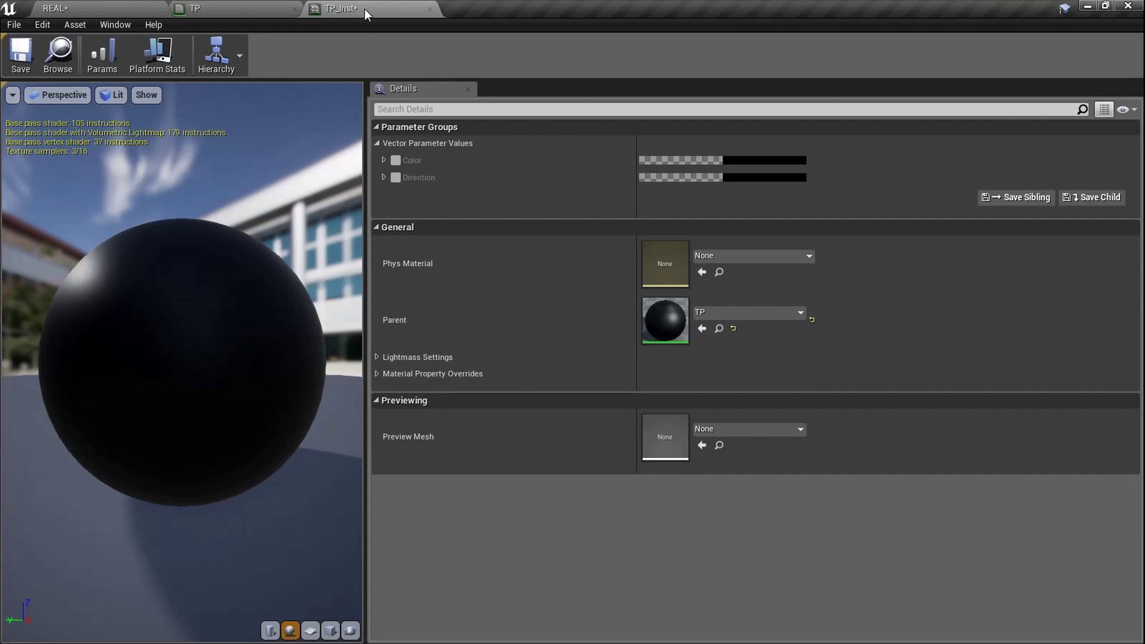
middle_click(364, 9)
left_click_drag(579, 122, 579, 123)
right_click_drag(548, 172, 585, 172)
key("w")
left_click(457, 306)
key("F11")
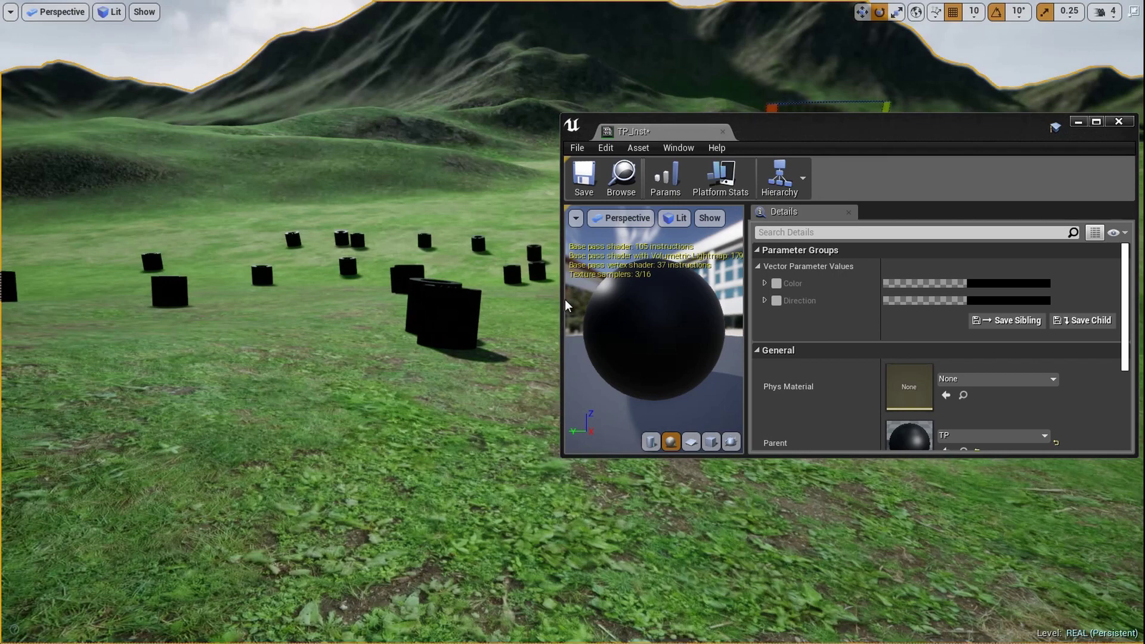
right_click_drag(556, 301, 600, 302)
left_click_drag(562, 303, 799, 294)
In TP_Inst, enable the Color parameter override and set it to white (FFFFFF).
left_click(938, 285)
left_click(1077, 284)
left_click_drag(877, 359, 903, 316)
mouse_move(1002, 365)
left_mouse_down()
mouse_move(1004, 337)
mouse_move(995, 366)
left_mouse_up()
left_click_drag(899, 376, 987, 498)
left_click_drag(1008, 391, 1005, 330)
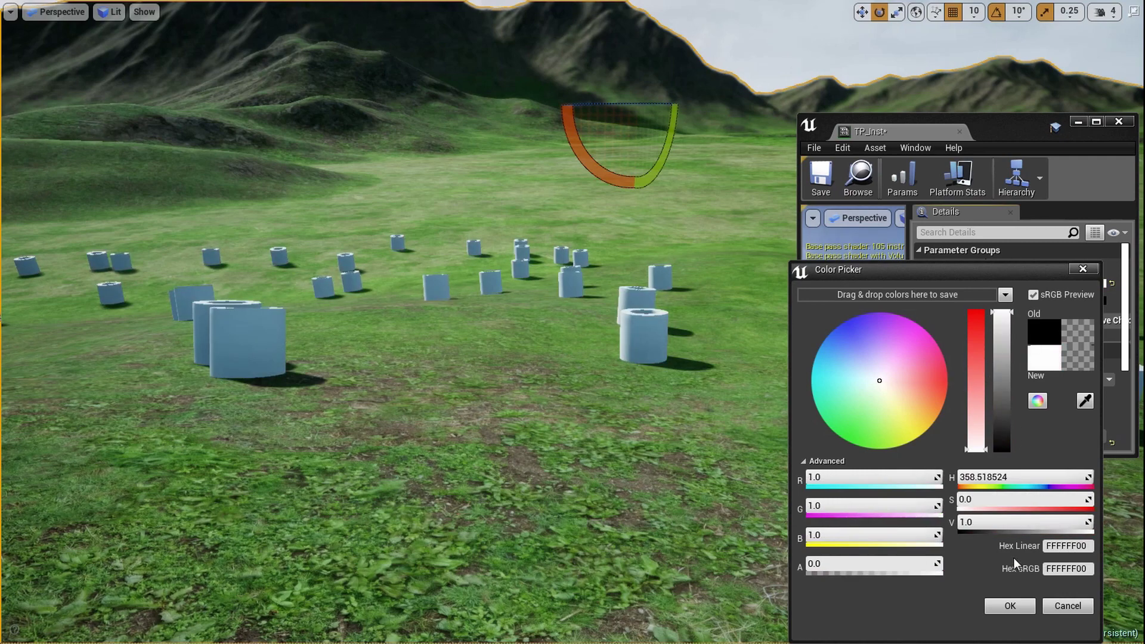
left_click(1009, 607)
Enable the Direction parameter override in TP_Inst and expand its R, G, B and A channels.
key("w")
right_click_drag(573, 358, 442, 349)
right_click_drag(382, 316, 352, 313)
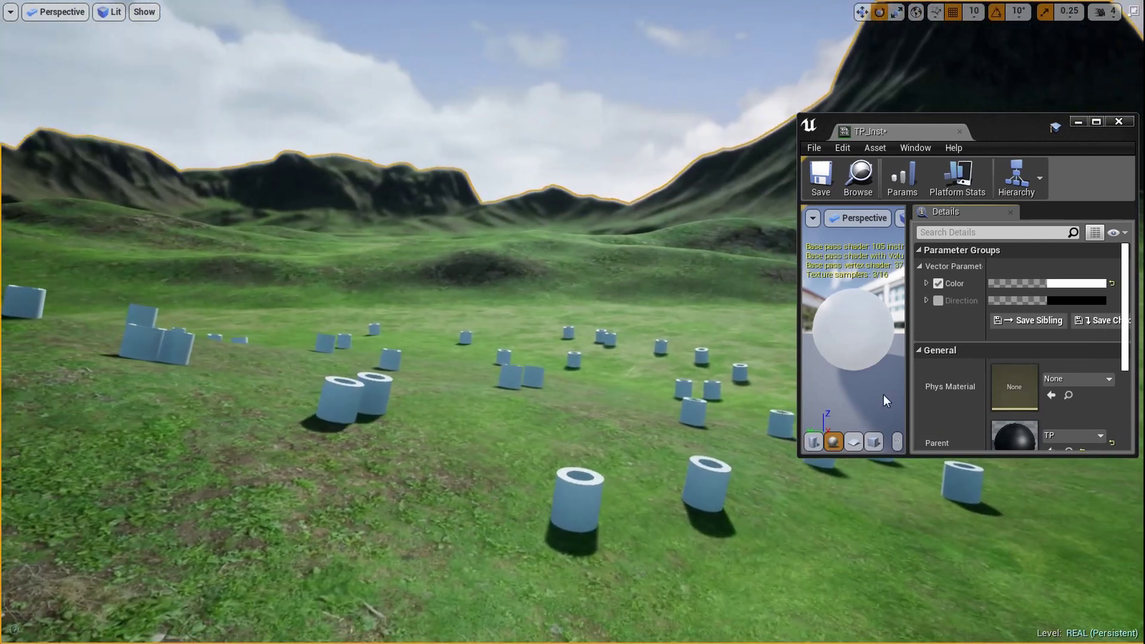
left_click(939, 300)
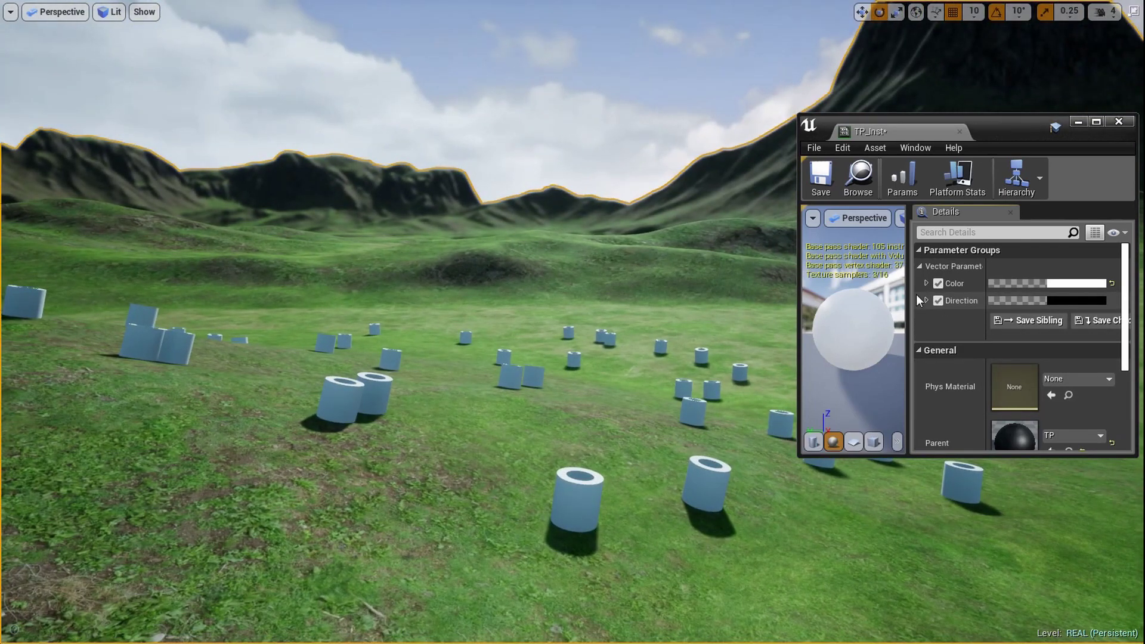
left_click(927, 301)
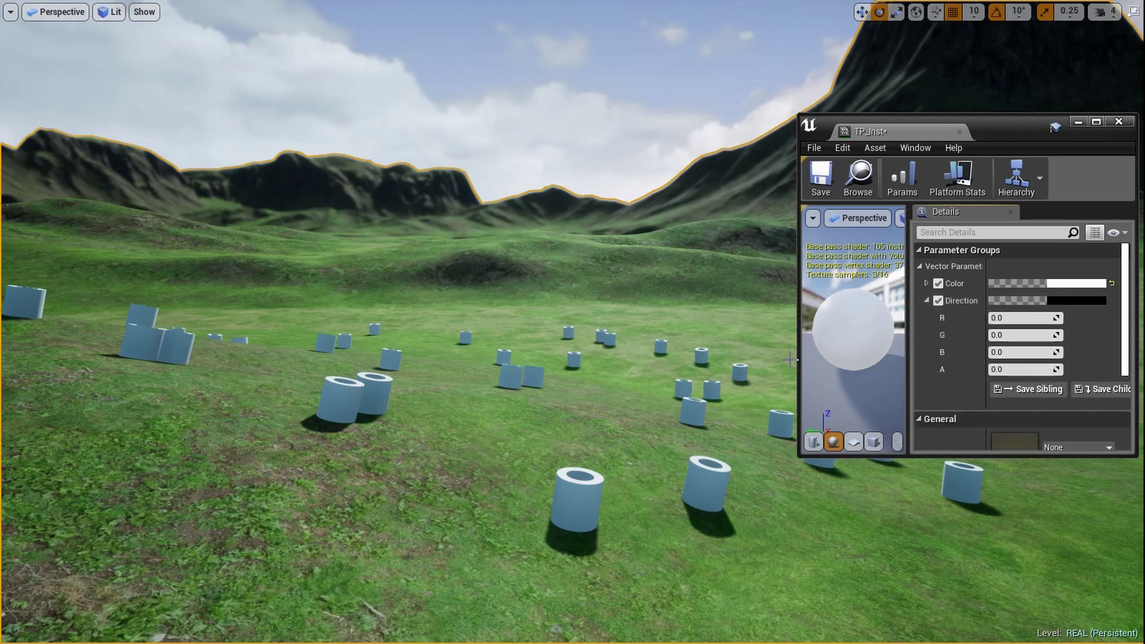
Try Direction offsets of about -1053 in R and about -602 in G, resetting each channel to 0.
left_click_drag(1033, 319, 949, 319)
left_click_drag(1019, 318, 1074, 318)
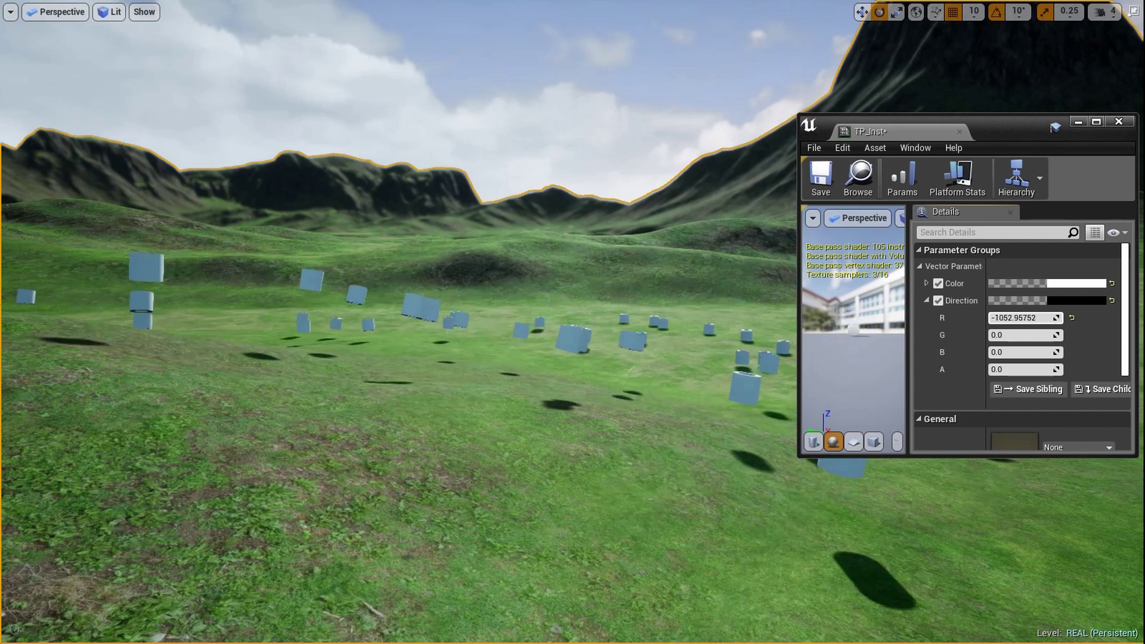
type("0")
key("Return")
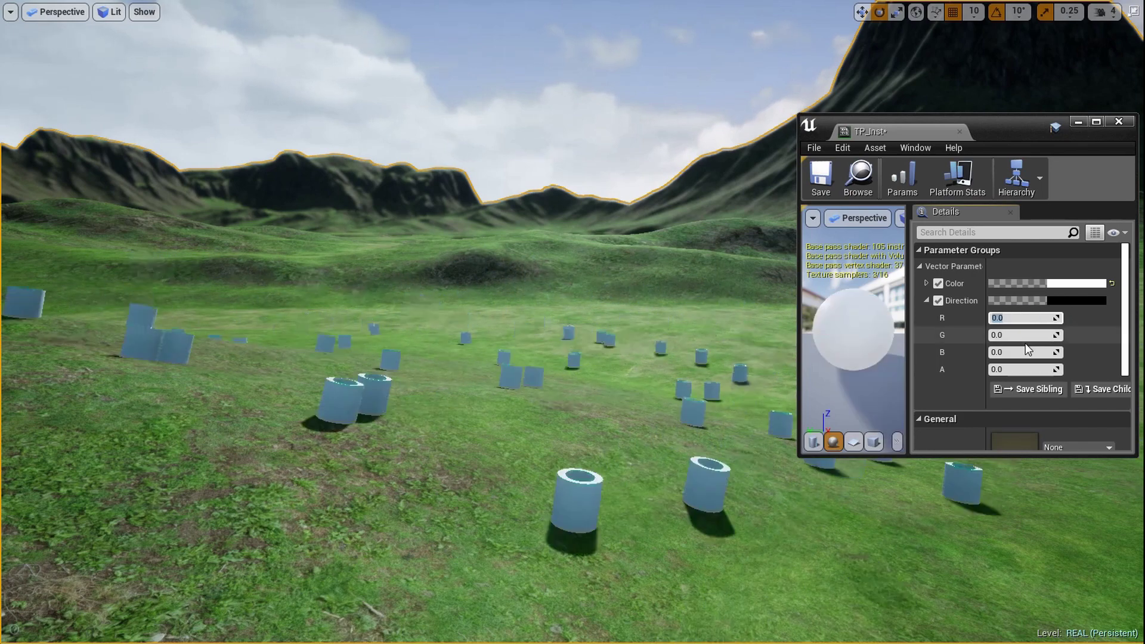
mouse_move(1027, 336)
left_mouse_down()
mouse_move(1073, 335)
mouse_move(1002, 336)
mouse_move(1018, 336)
left_mouse_up()
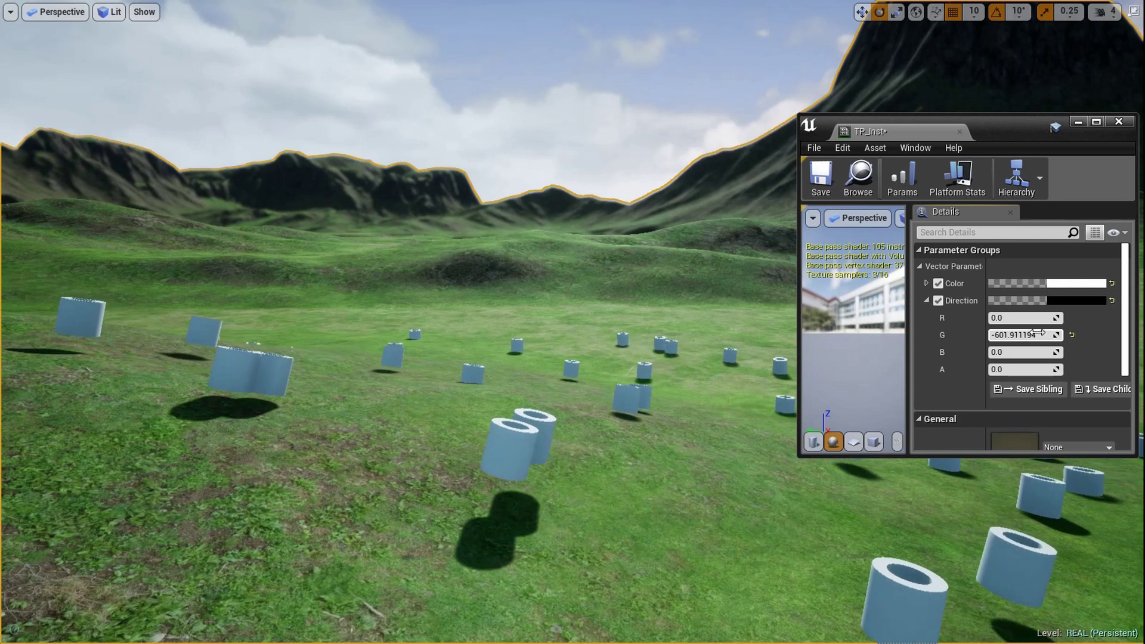
type("0")
key("Return")
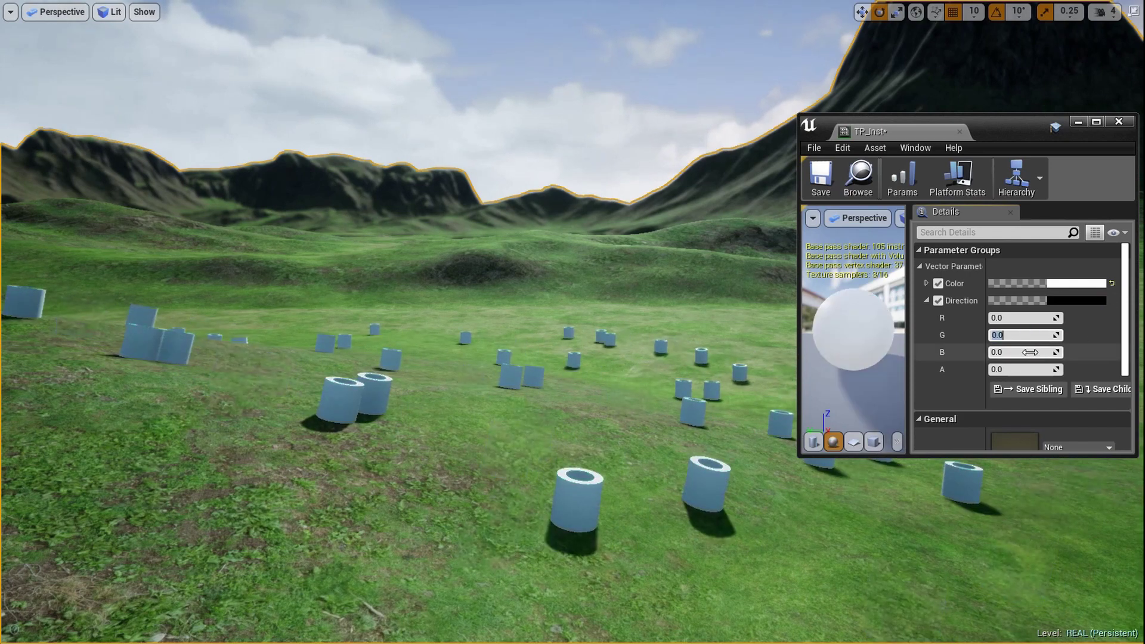
Try raising the tubes with a Direction B offset of about 160, and reset B to 0.
mouse_move(1031, 352)
left_mouse_down()
mouse_move(1055, 352)
mouse_move(1031, 352)
left_mouse_up()
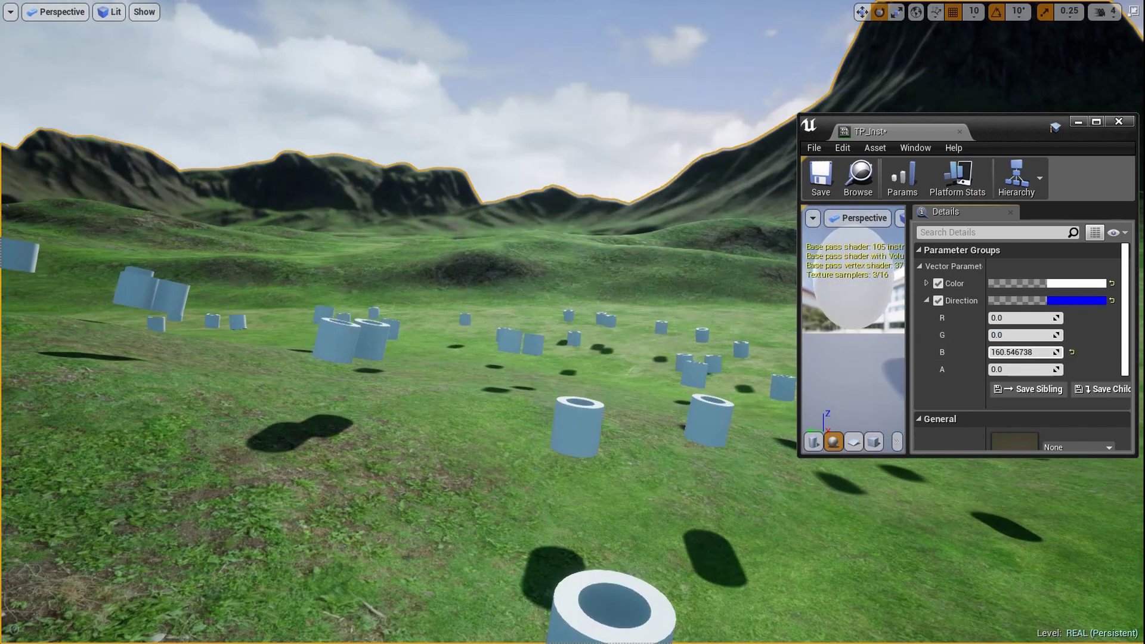
left_click(1021, 352)
type("0")
key("Return")
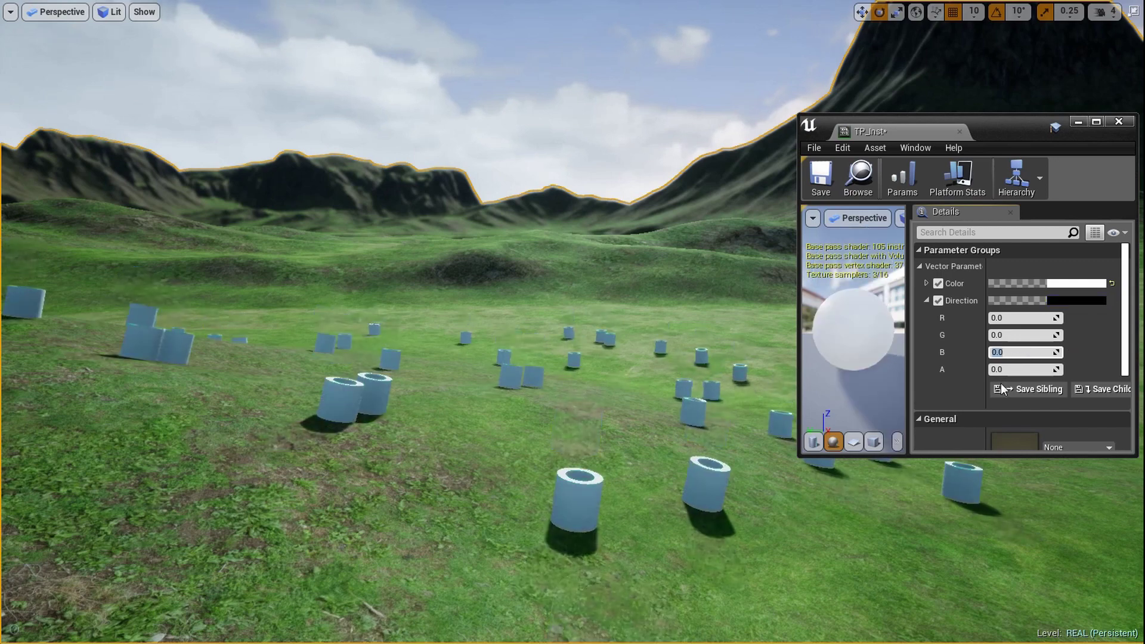
Try a combined Direction offset of 200 in both G and B, and return both channels to 0.
left_click(1028, 336)
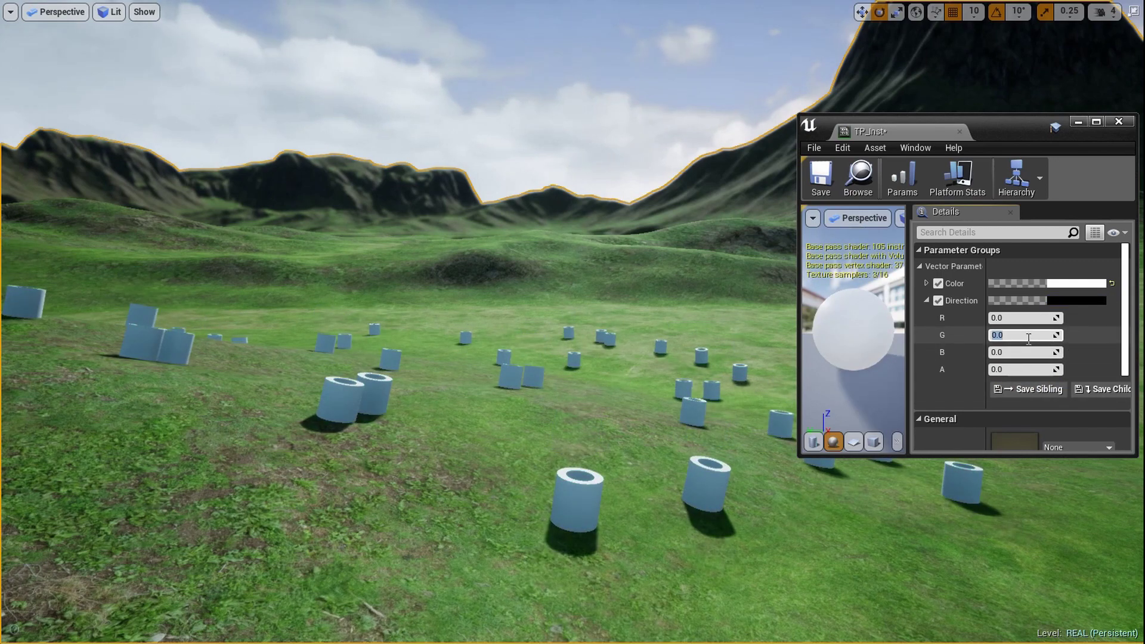
key("Return")
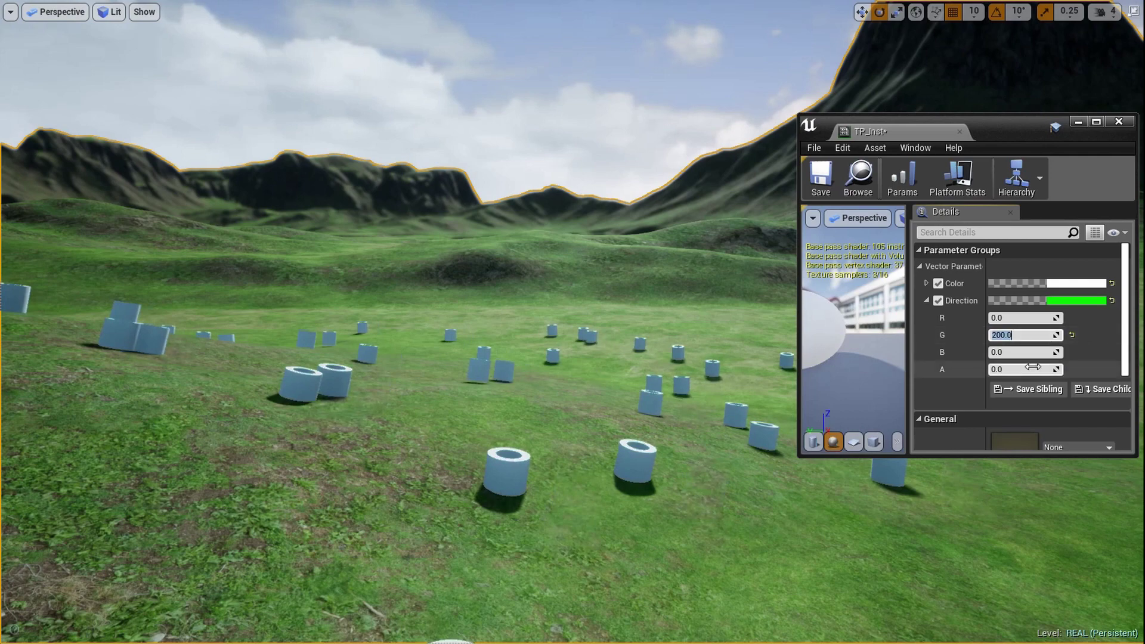
left_click(1039, 354)
type("200")
key("Return")
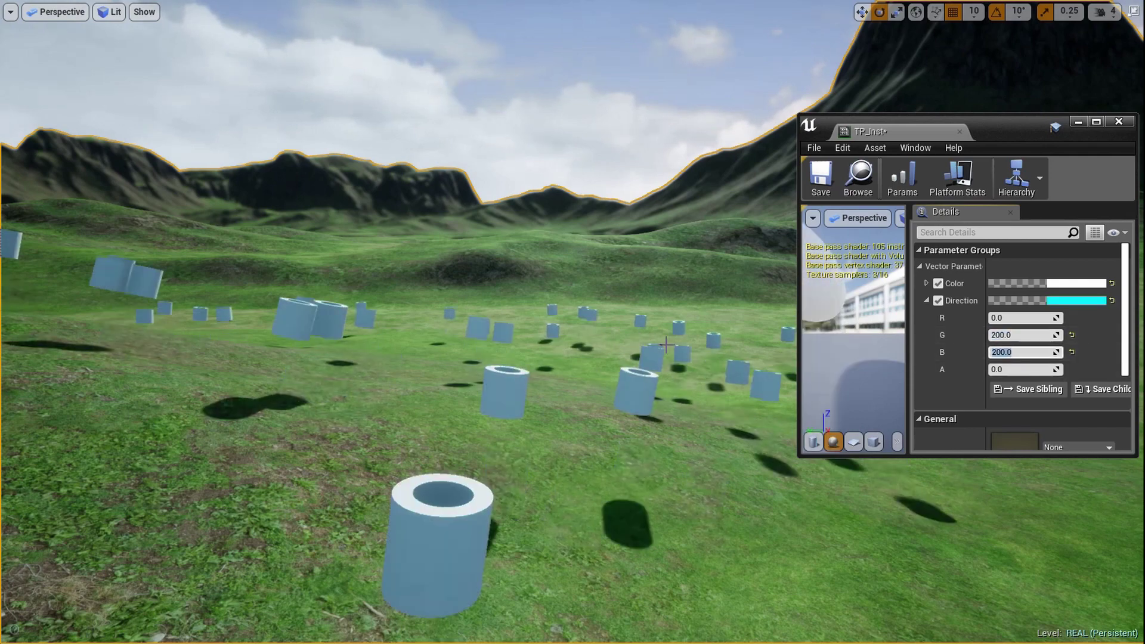
left_click(1017, 334)
type("0")
key("Return")
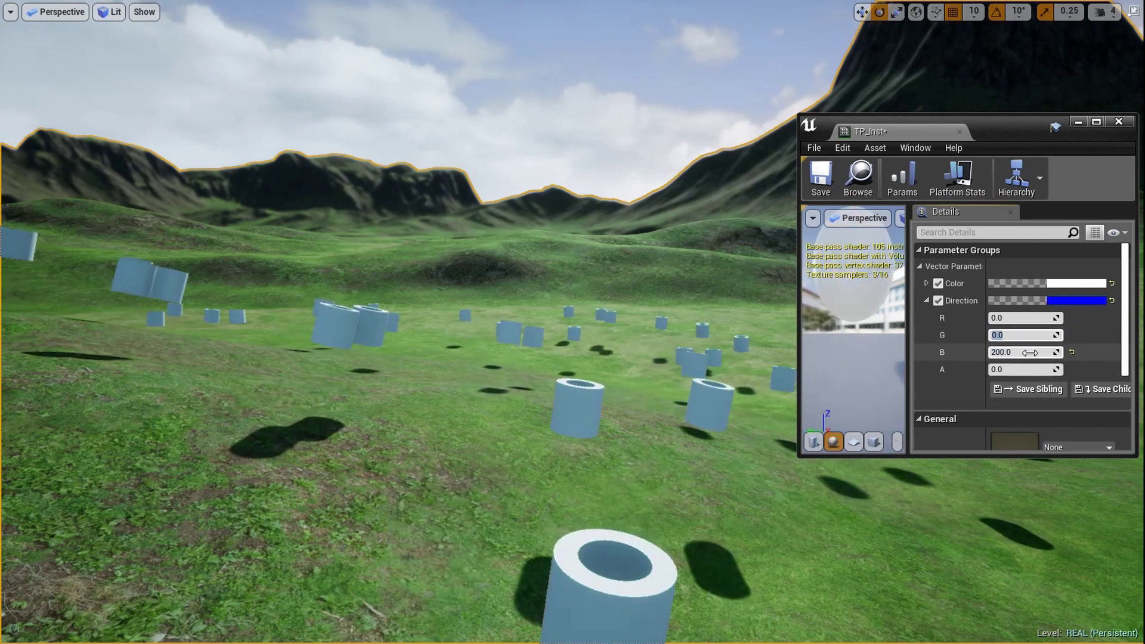
left_click(1030, 353)
type("0")
key("Return")
Save and close the TP_Inst material instance and exit the fullscreen level view.
left_click(821, 179)
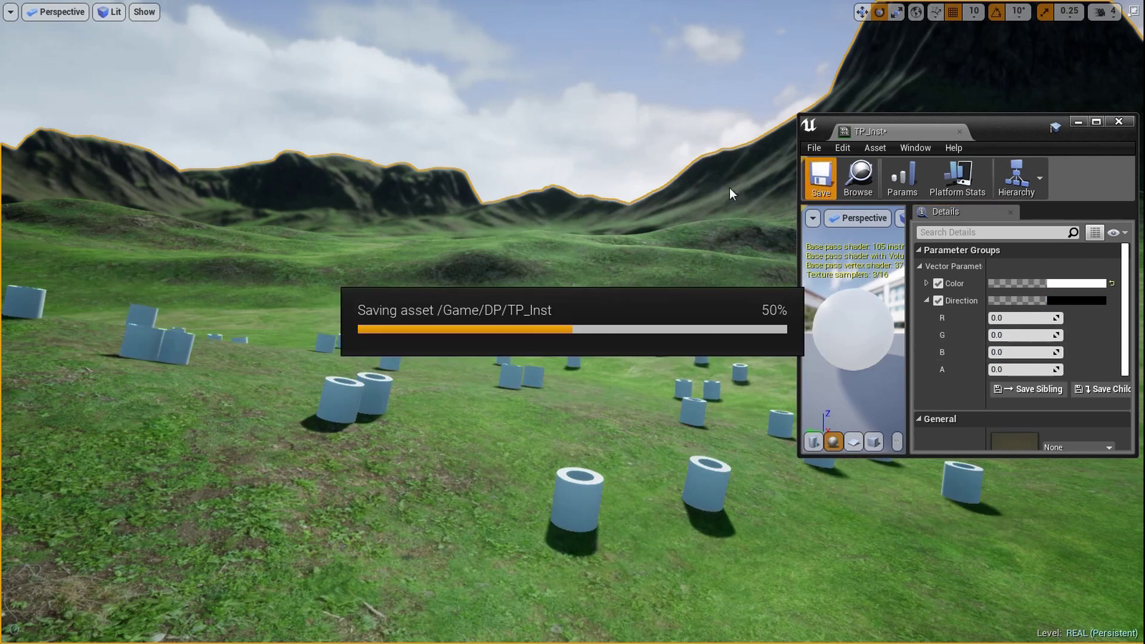
left_click(1120, 122)
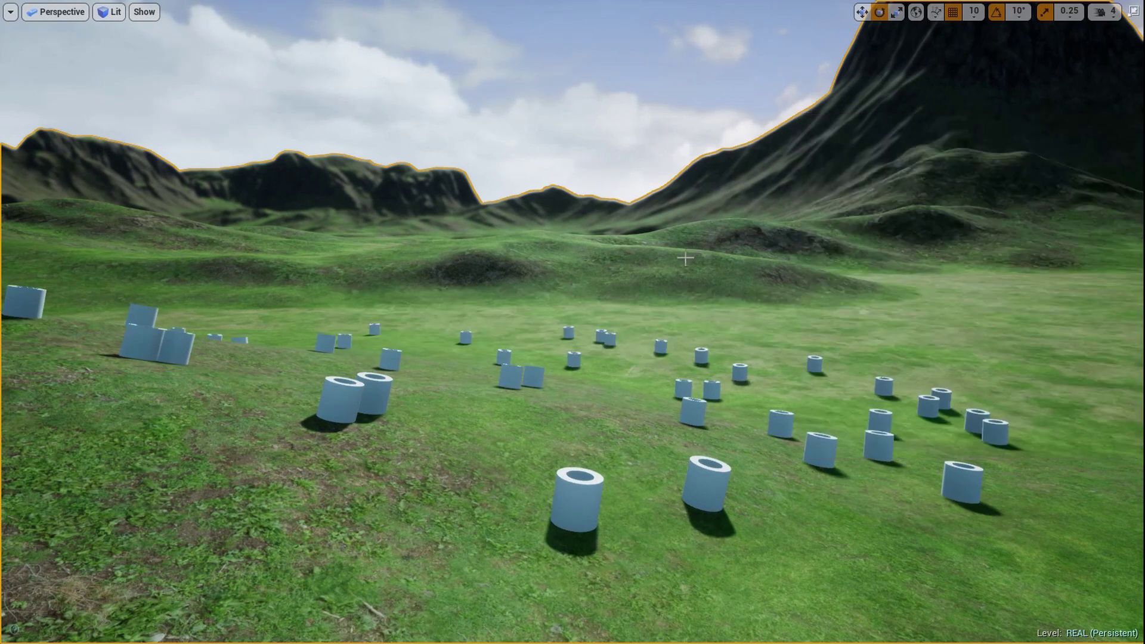
key("F11")
mouse_move(561, 276)
right_mouse_down()
mouse_move(471, 304)
mouse_move(560, 277)
right_mouse_up()
key("s")
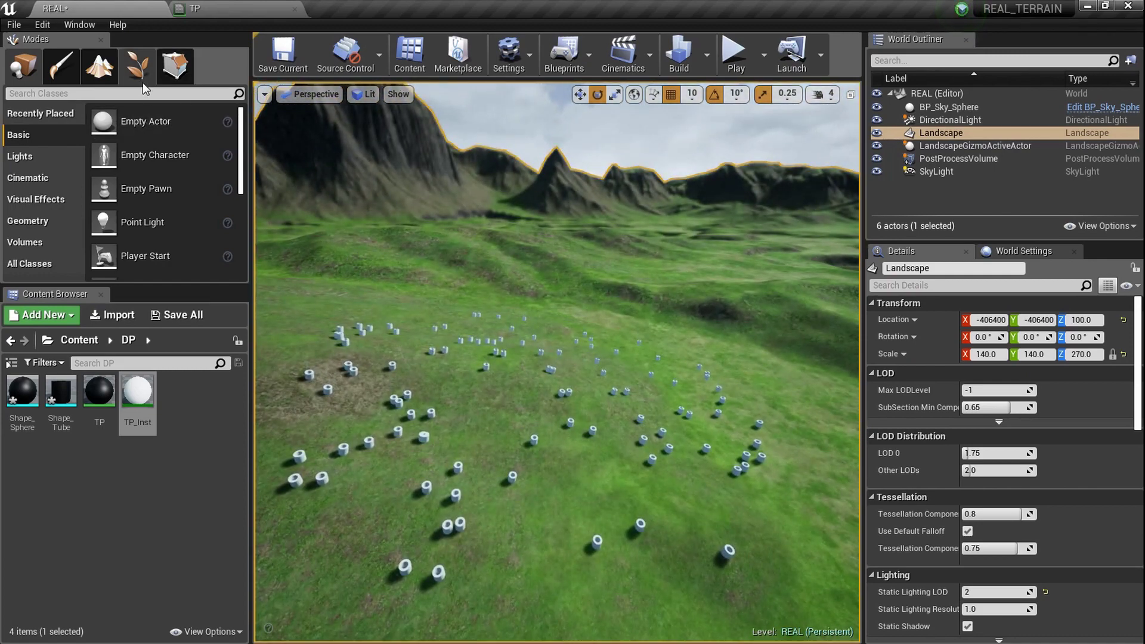
Switch to Foliage mode and erase the painted tubes from the landscape.
left_click(141, 80)
right_click_drag(381, 253, 382, 253)
mouse_move(381, 253)
left_mouse_down("shift")
mouse_move(432, 335)
mouse_move(641, 267)
mouse_move(549, 331)
left_mouse_up("shift")
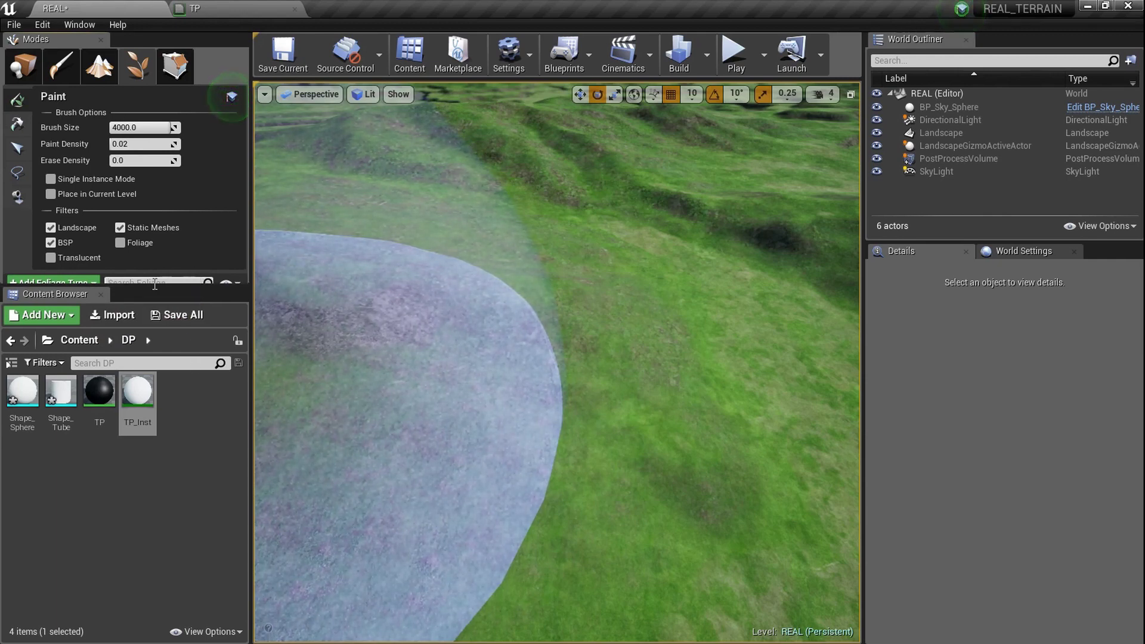
Activate only the sphere foliage type and paint spheres across the landscape.
left_click_drag(185, 285, 179, 512)
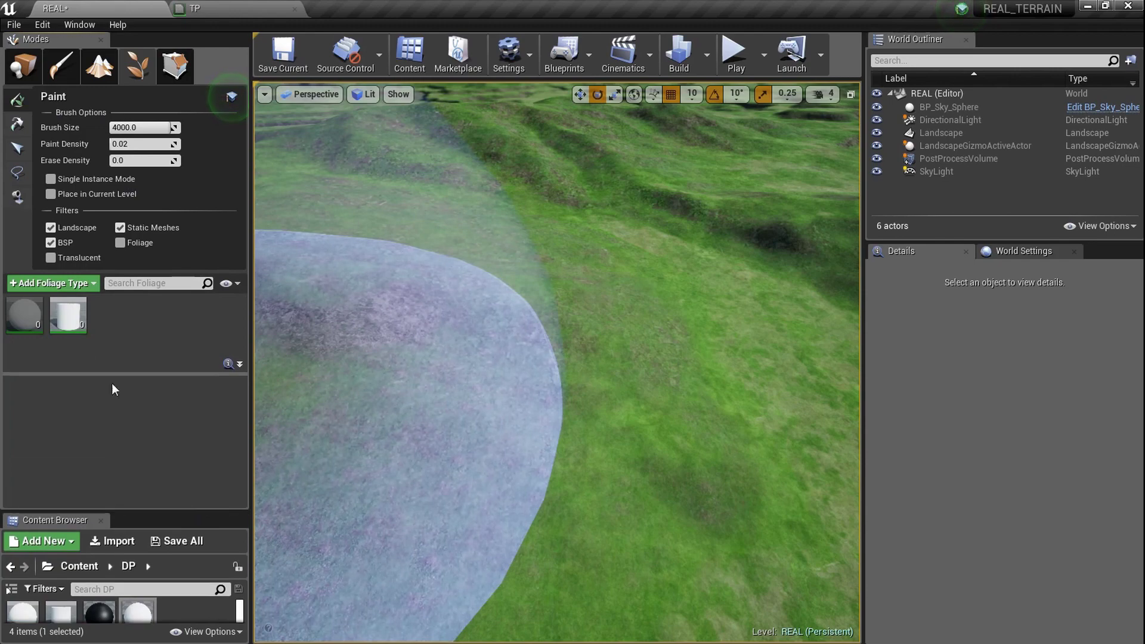
left_click(10, 307)
mouse_move(539, 310)
left_mouse_down()
mouse_move(548, 376)
mouse_move(647, 343)
left_mouse_up()
mouse_move(647, 343)
right_mouse_down()
mouse_move(638, 239)
mouse_move(833, 236)
right_mouse_up()
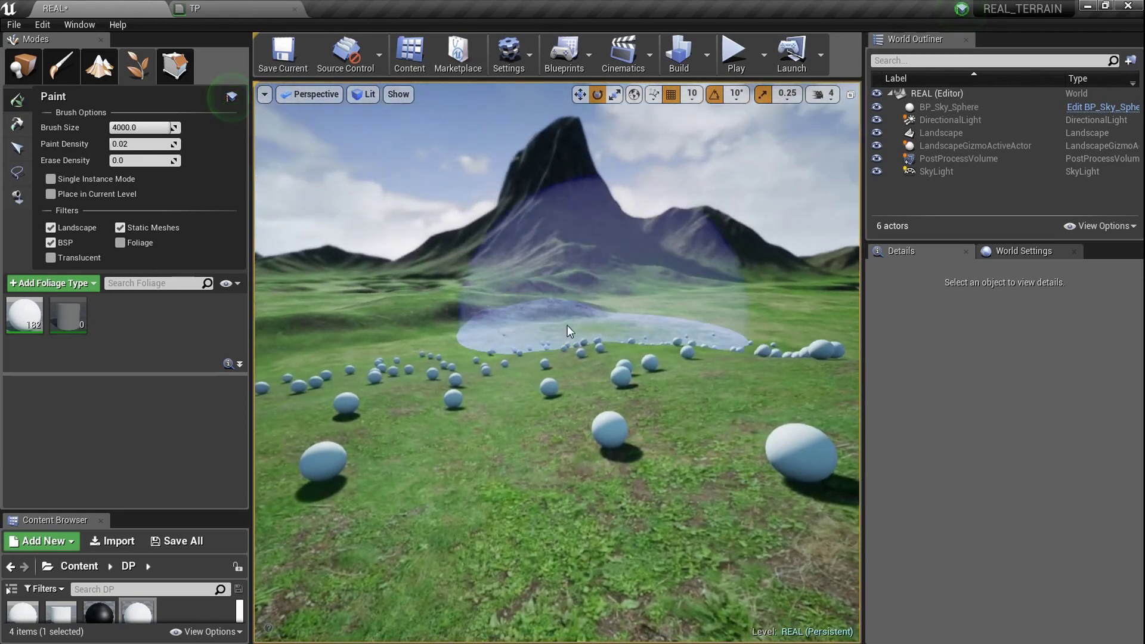
Return to Place mode and open TP_Inst in a floating window over the level.
left_click(19, 81)
mouse_move(394, 223)
right_mouse_down()
mouse_move(507, 224)
mouse_move(460, 228)
right_mouse_up()
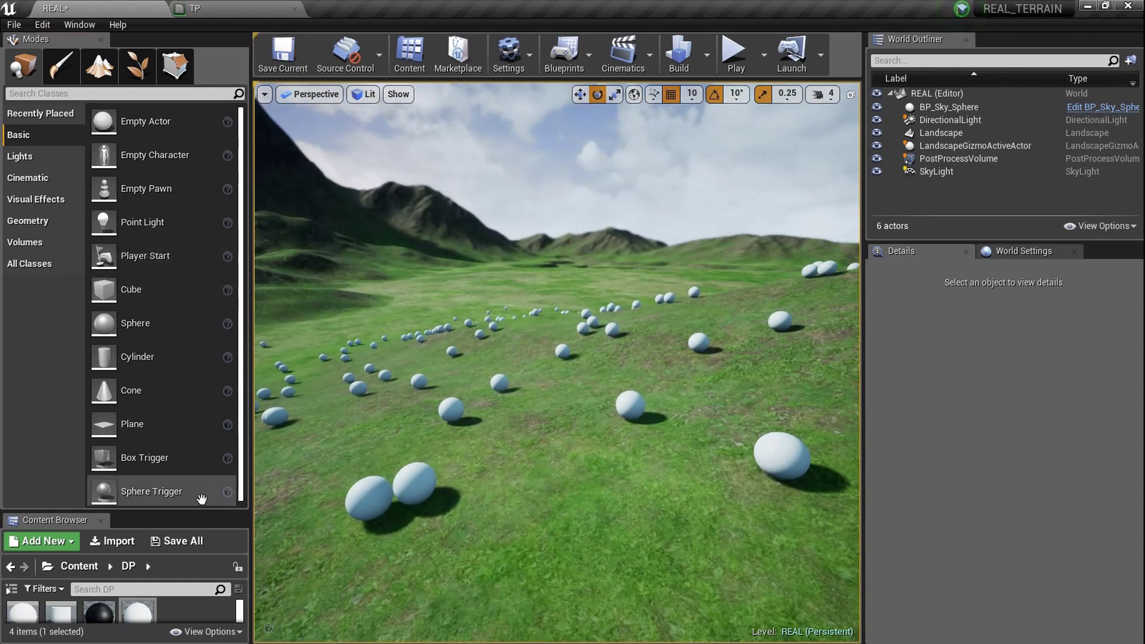
left_click_drag(196, 512, 227, 295)
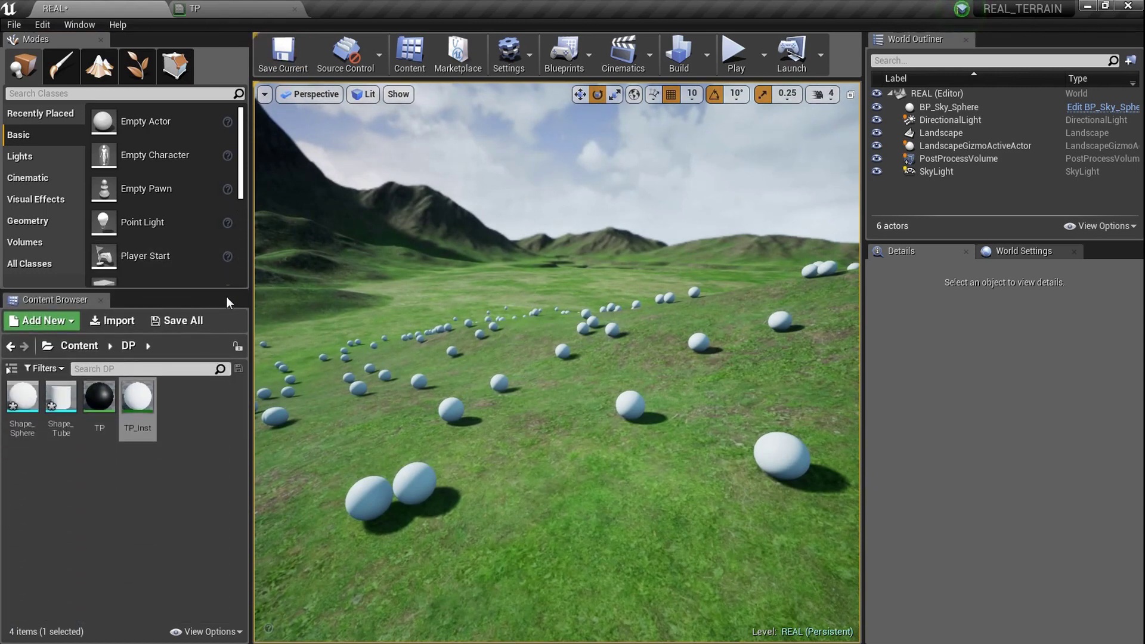
double_click(137, 399)
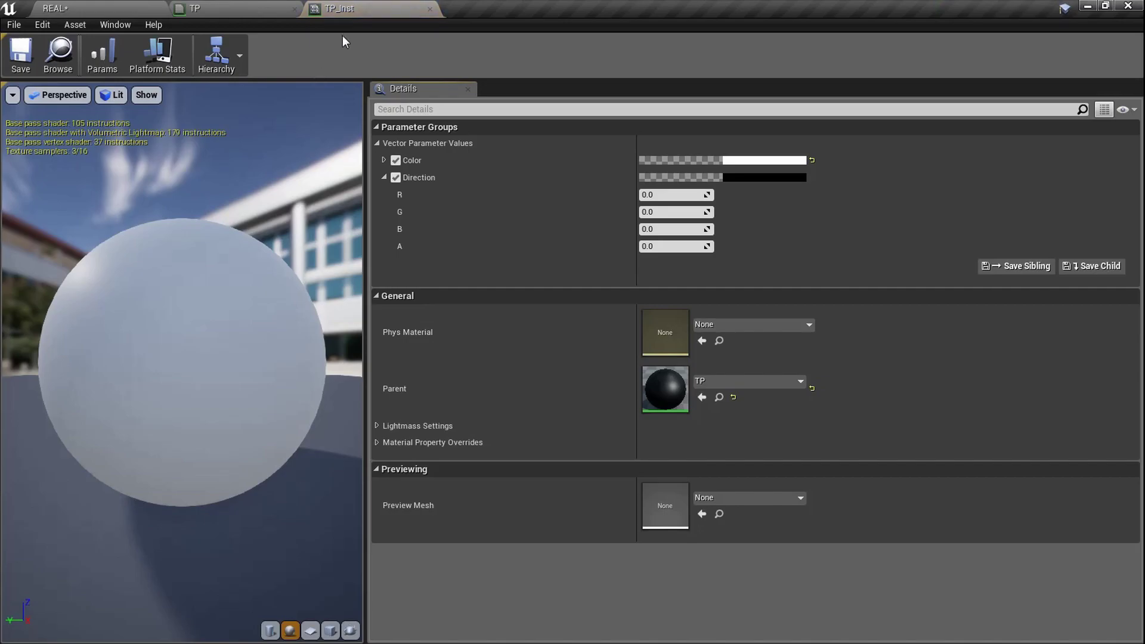
left_click(429, 8)
left_click_drag(626, 277, 625, 198)
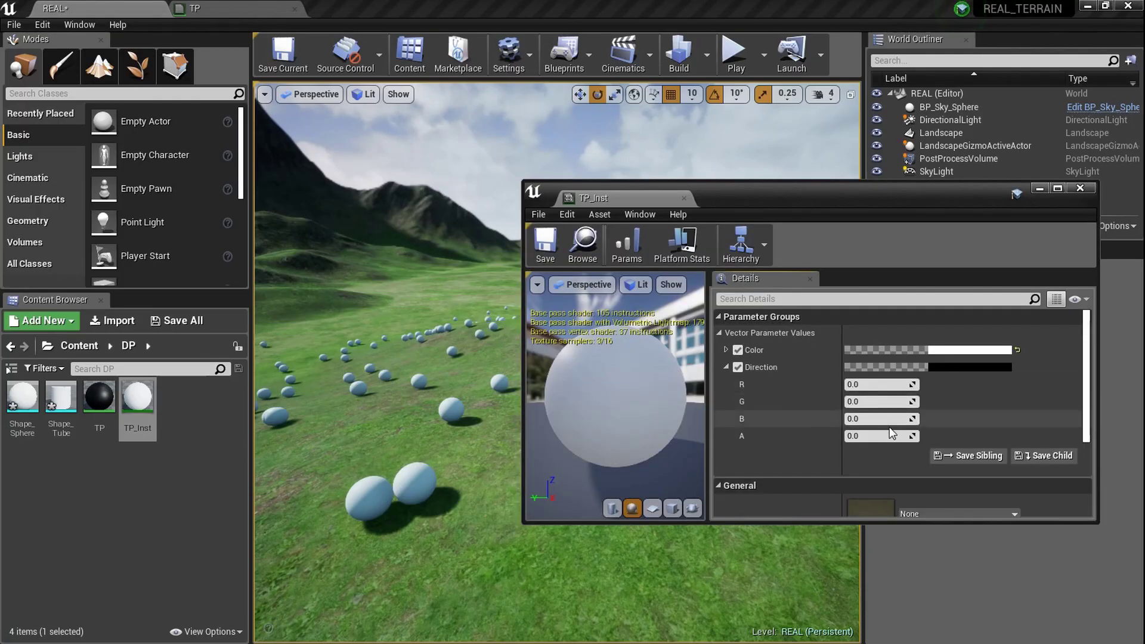
Try lifting the spheres with a Direction B offset of about 248, and reset B to 0.
mouse_move(883, 420)
left_mouse_down()
mouse_move(975, 418)
mouse_move(875, 419)
mouse_move(913, 419)
mouse_move(892, 419)
left_mouse_up()
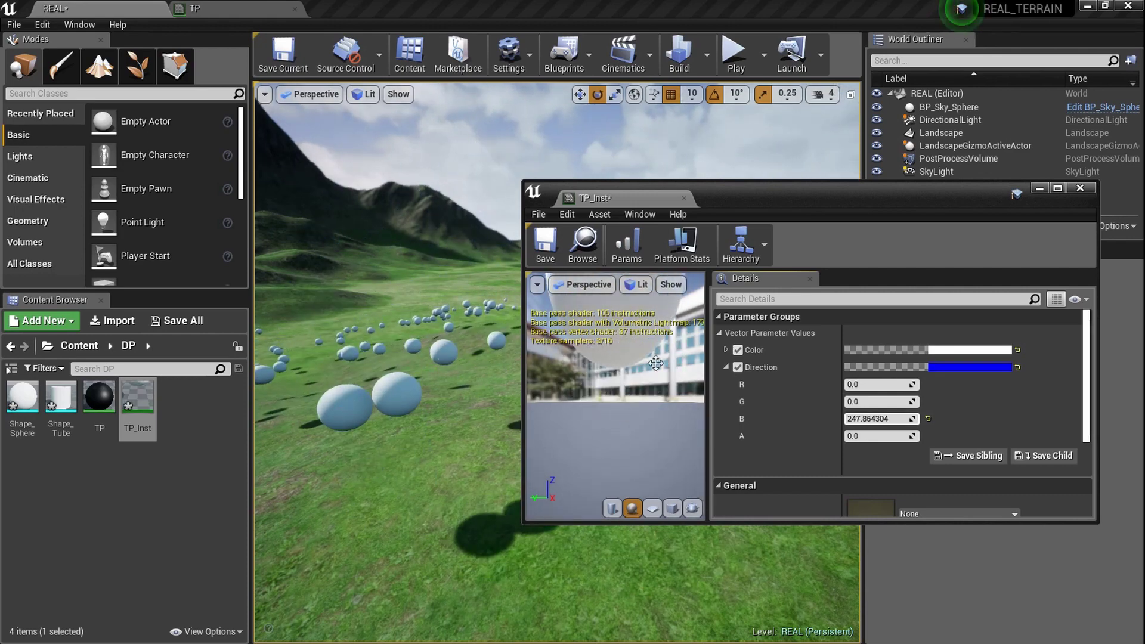
left_click(877, 418)
type("0")
key("Return")
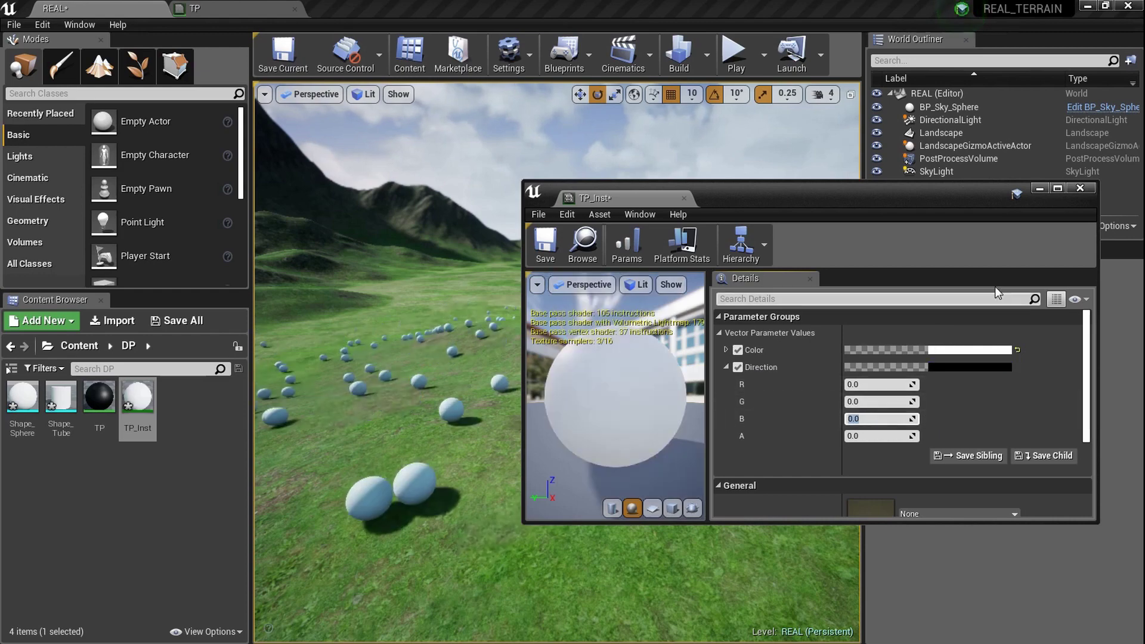
Dock the TP_Inst window back into the main editor window and switch to the TP material graph.
left_click_drag(626, 190, 358, 12)
left_click(249, 7)
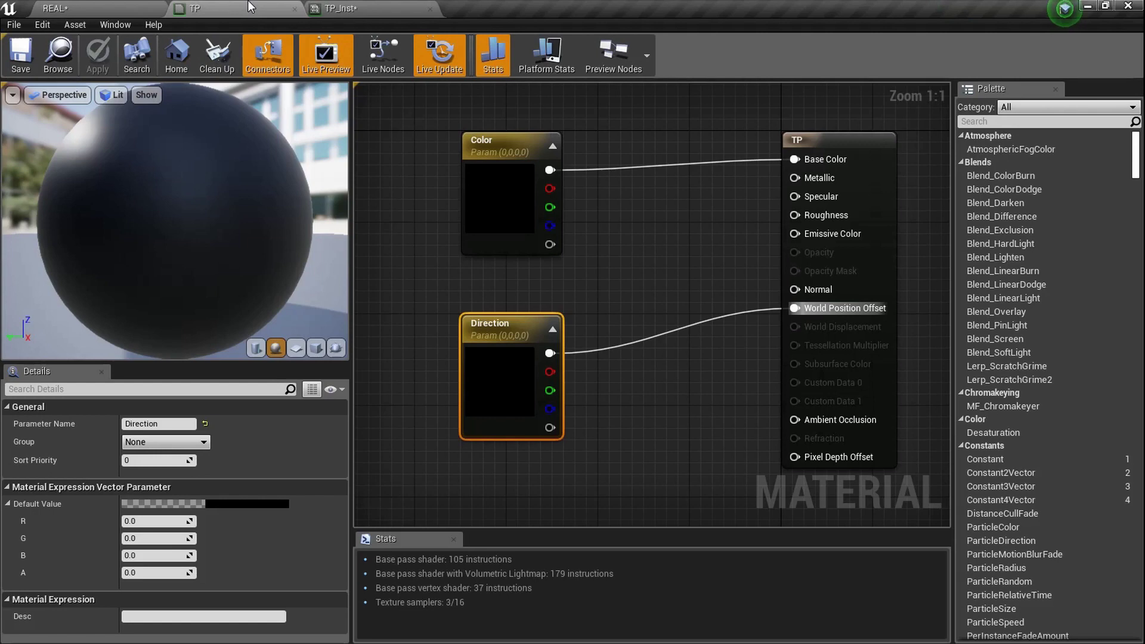
scroll(563, 250, "down", 2)
right_click(526, 424)
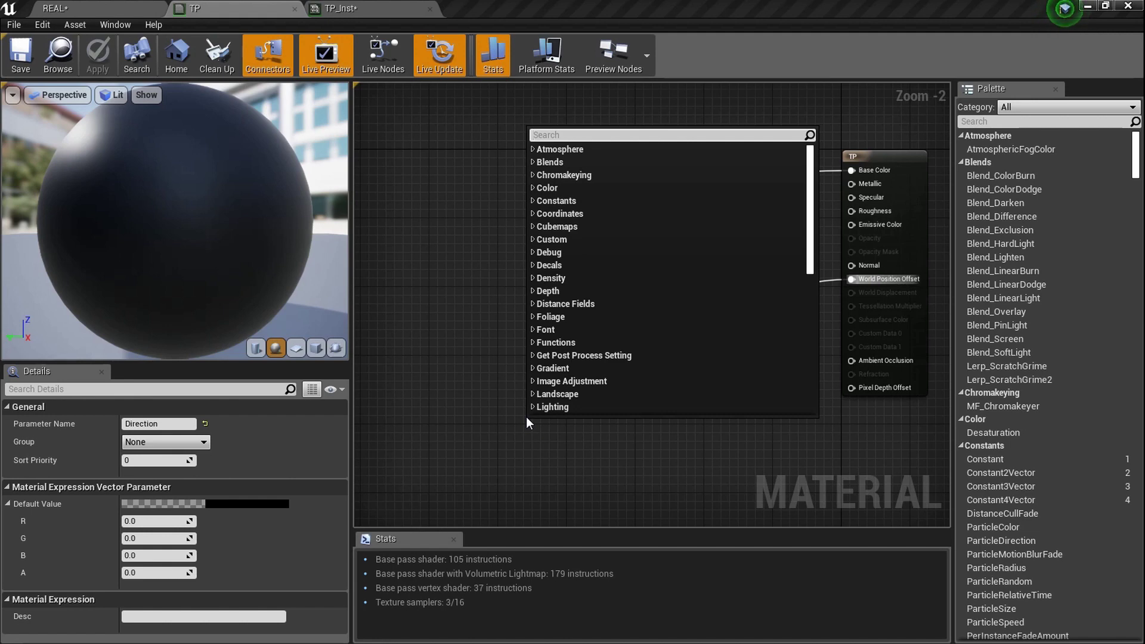
type("texture")
key("Return")
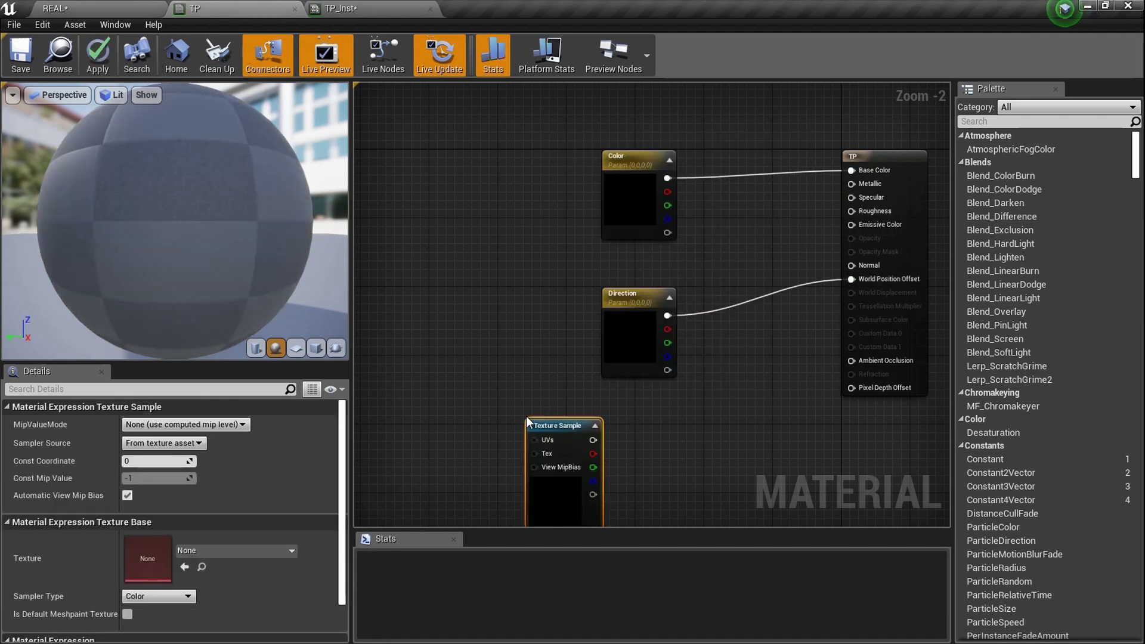
key("Delete")
Add a TextureCoordinate node below the Direction parameter.
right_click(554, 427)
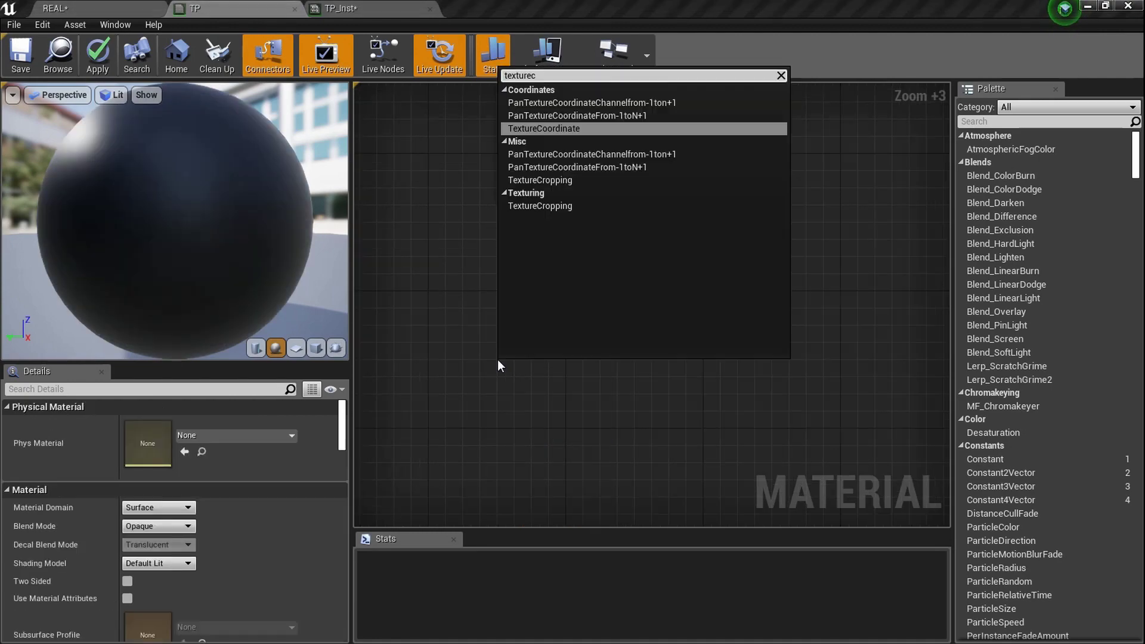
key("Return")
right_click_drag(497, 359, 446, 322)
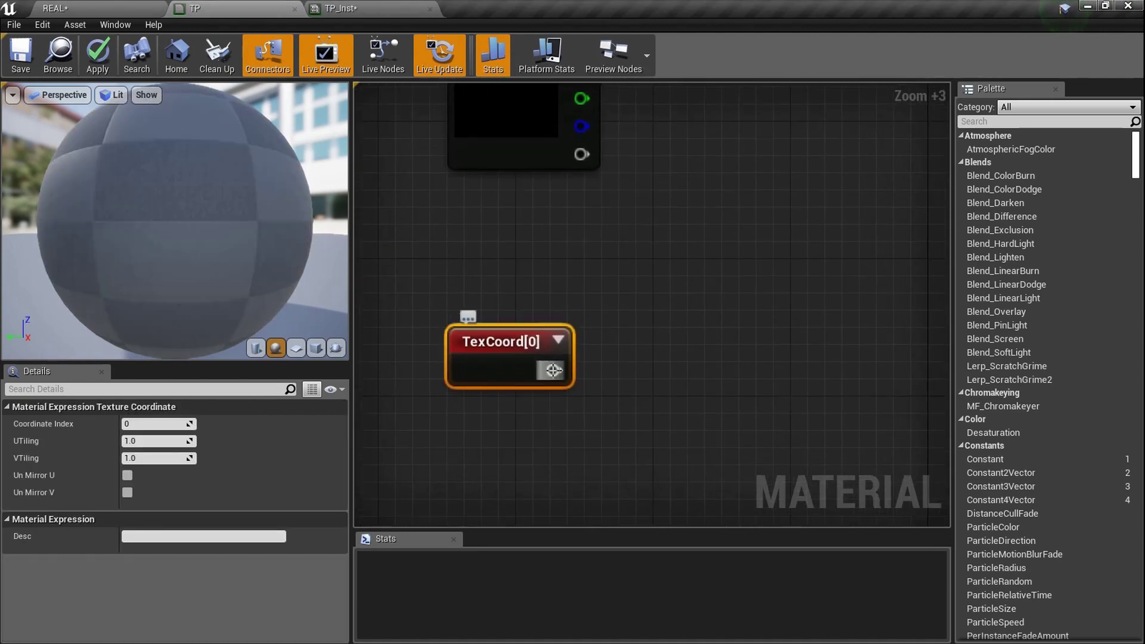
Feed the TexCoord output into a new ComponentMask node and leave only its G channel enabled.
left_click_drag(552, 369, 672, 368)
type("mask")
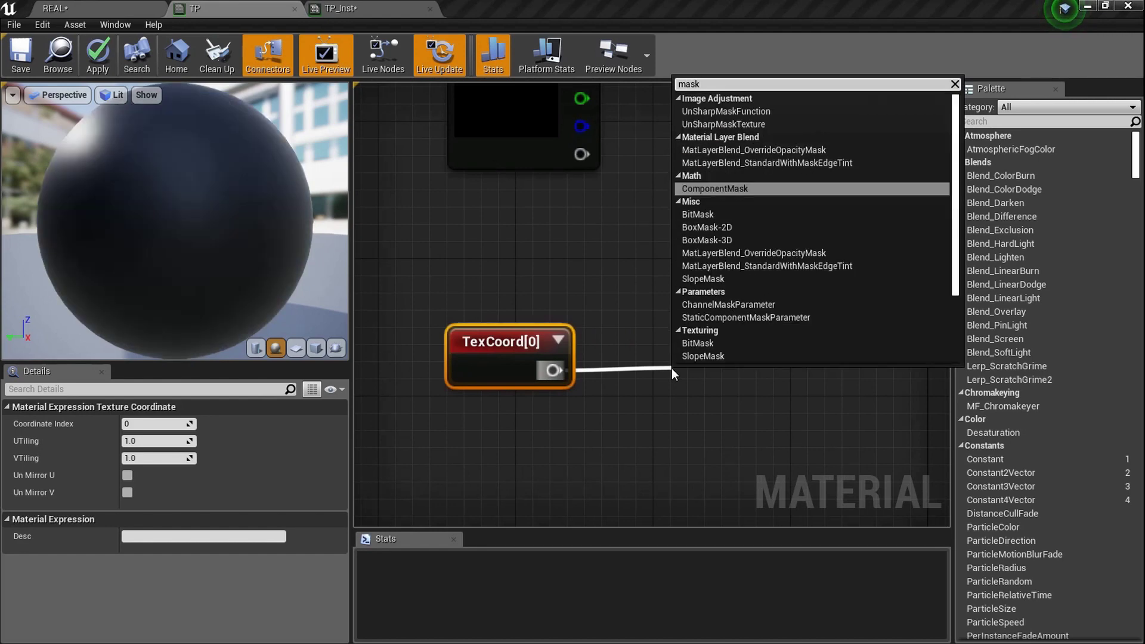
key("Return")
left_click_drag(723, 372, 704, 350)
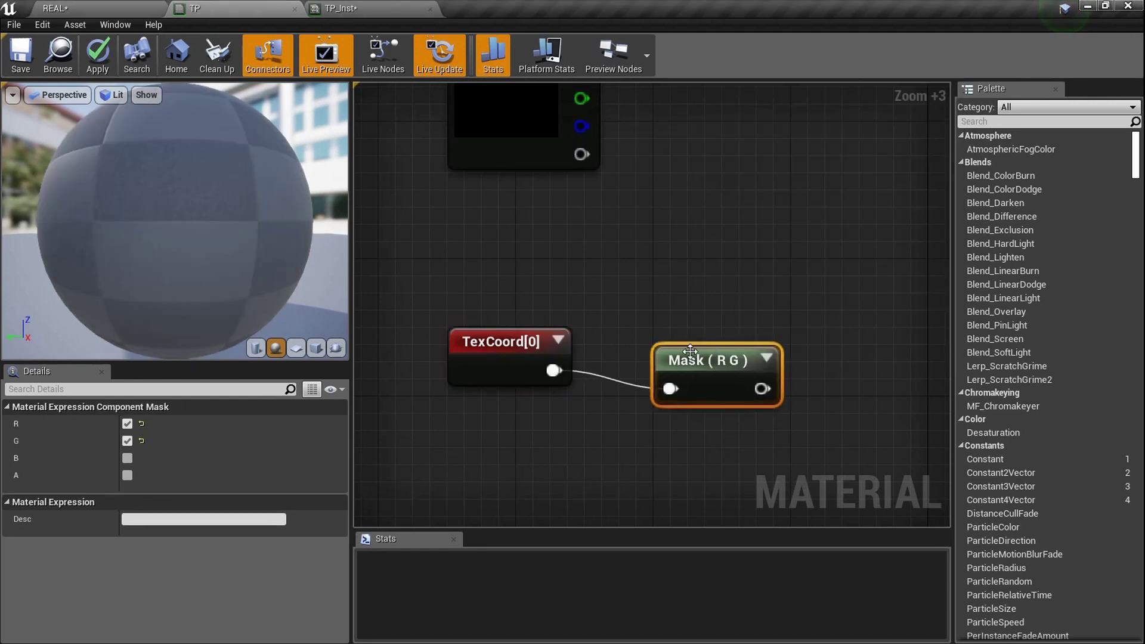
left_click(127, 424)
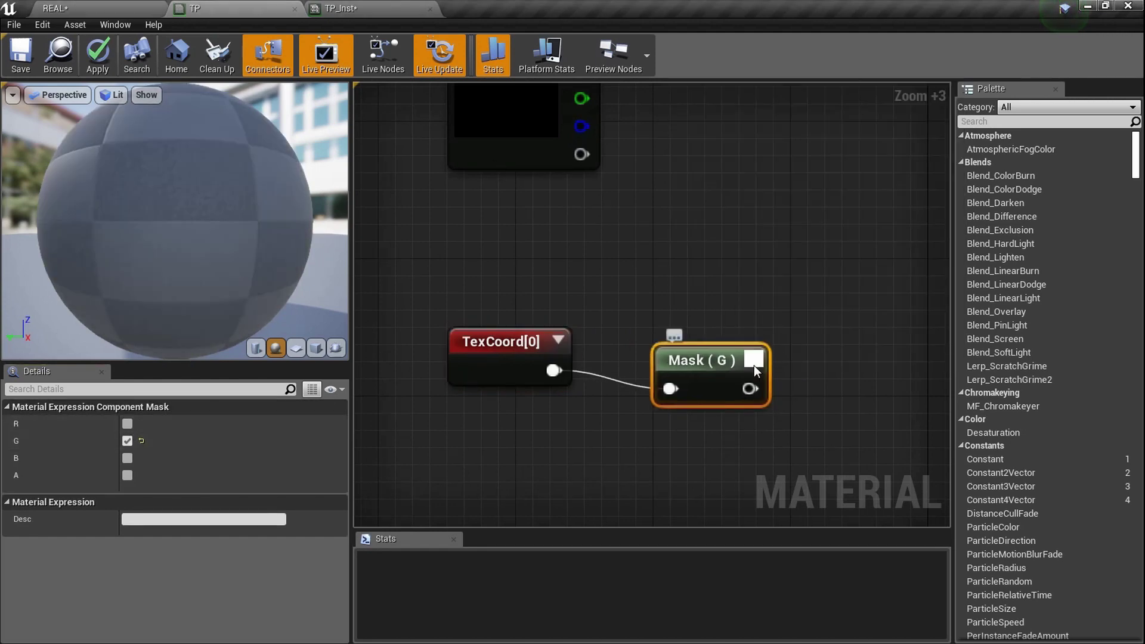
Expand the Mask node's preview and line it up in a row with the TexCoord node.
left_click(755, 358)
left_click_drag(722, 369, 704, 352)
left_click_drag(502, 342, 414, 342)
left_click_drag(666, 344, 562, 345)
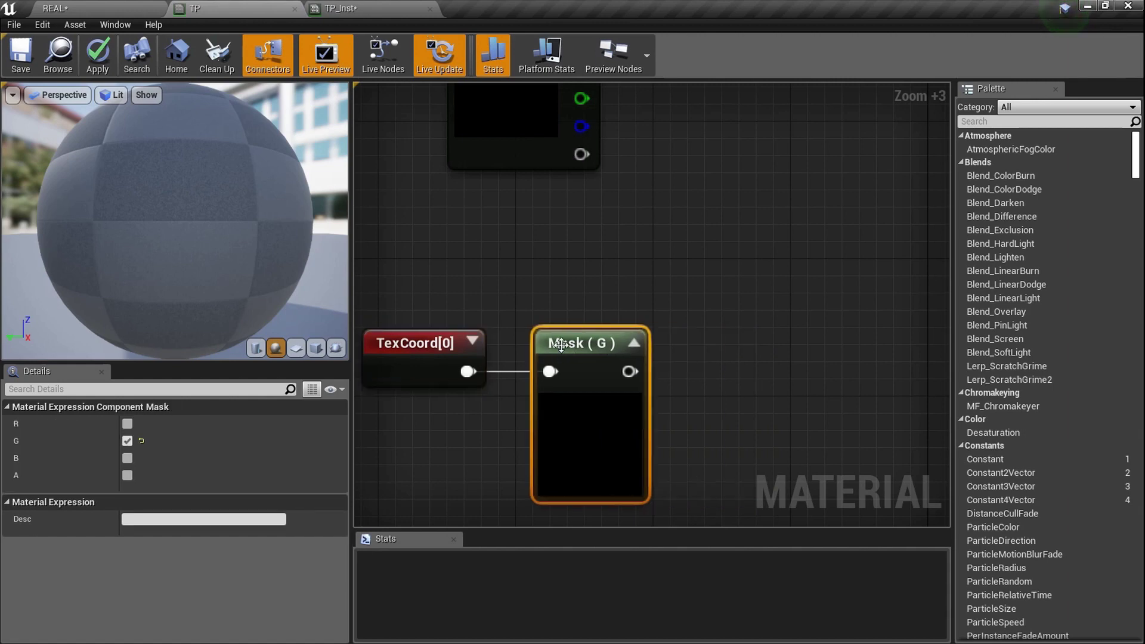
scroll(562, 345, "up", 1)
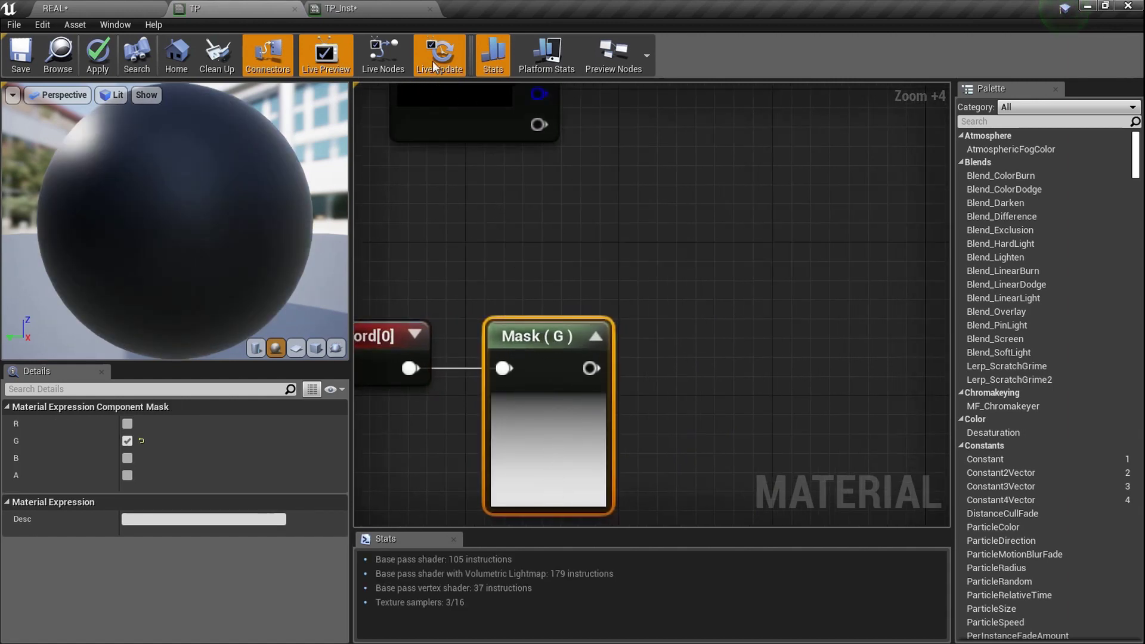
Feed the Mask output into a new OneMinus node and align it with the Mask node.
left_click_drag(590, 368, 670, 366)
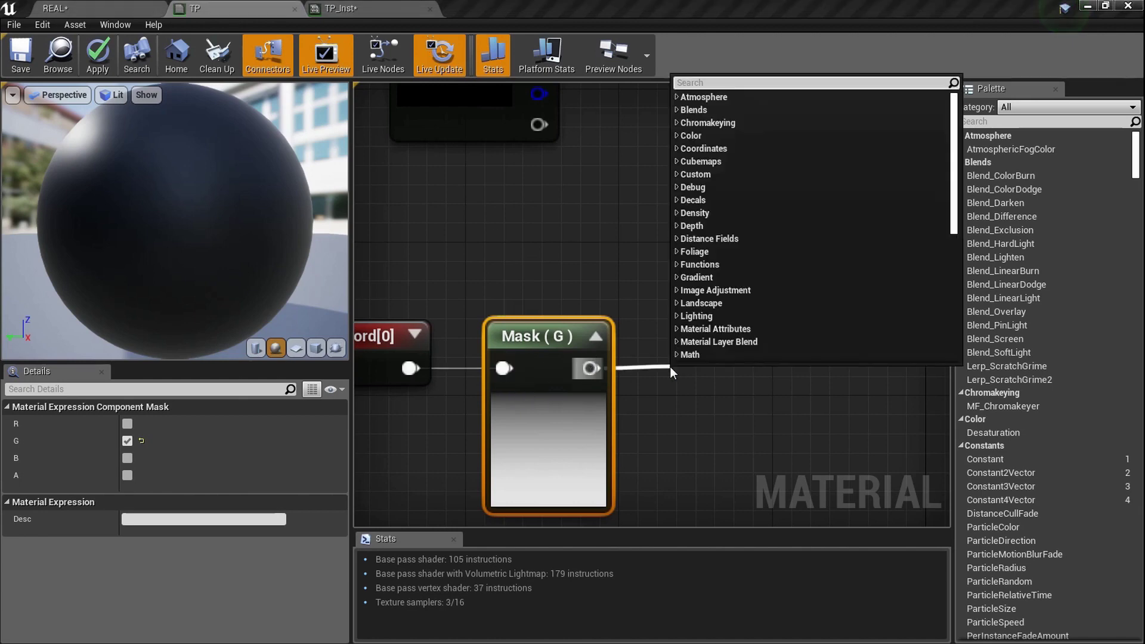
type("oneminus")
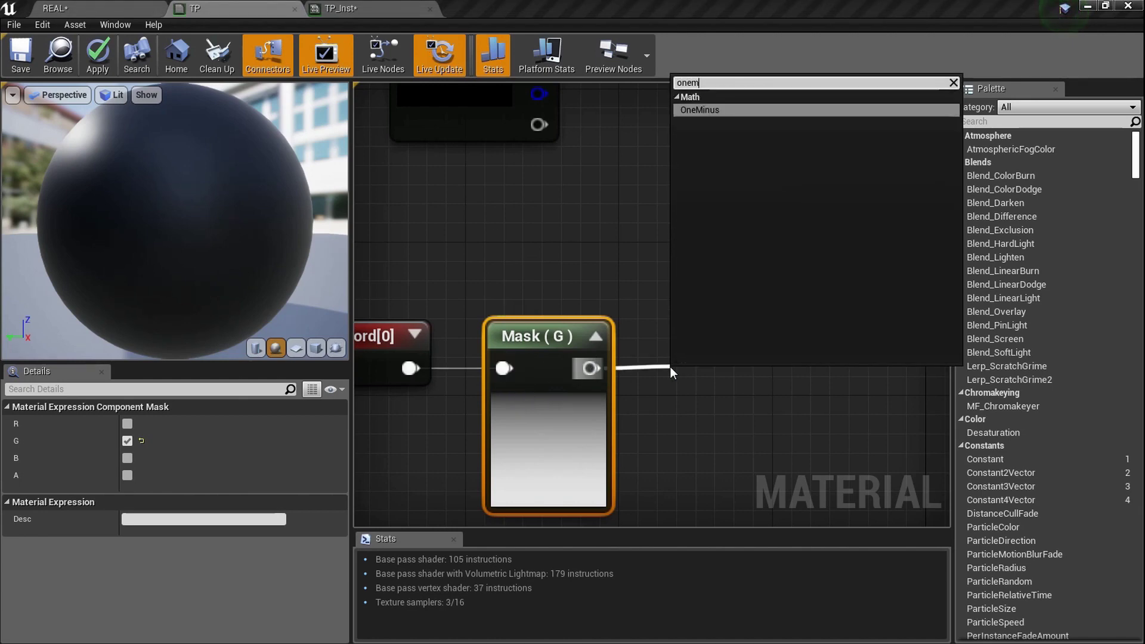
key("Return")
left_click(735, 381)
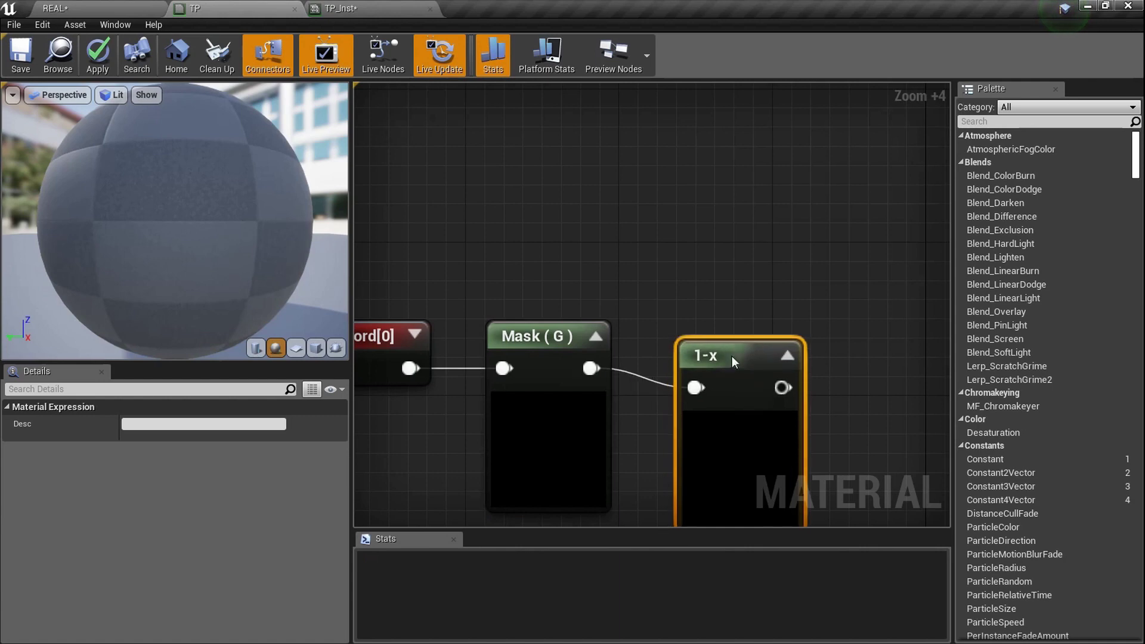
scroll(650, 368, "up", 2)
scroll(651, 368, "down", 6)
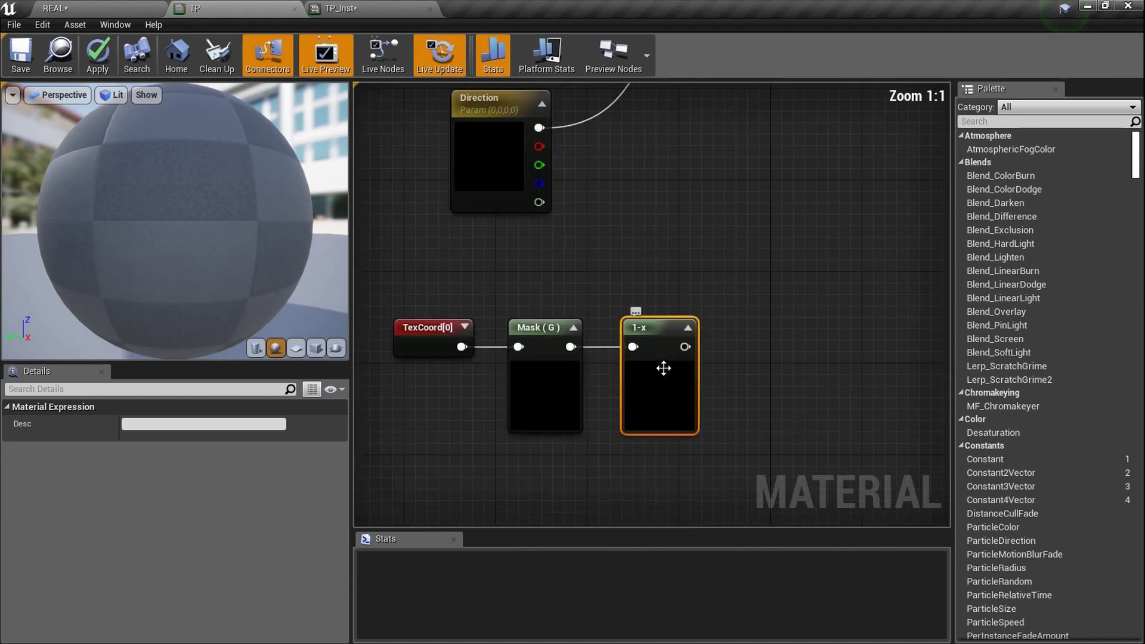
Add a Multiply node with Direction as A and the 1-x result as B, and connect it to World Position Offset.
left_click(691, 272)
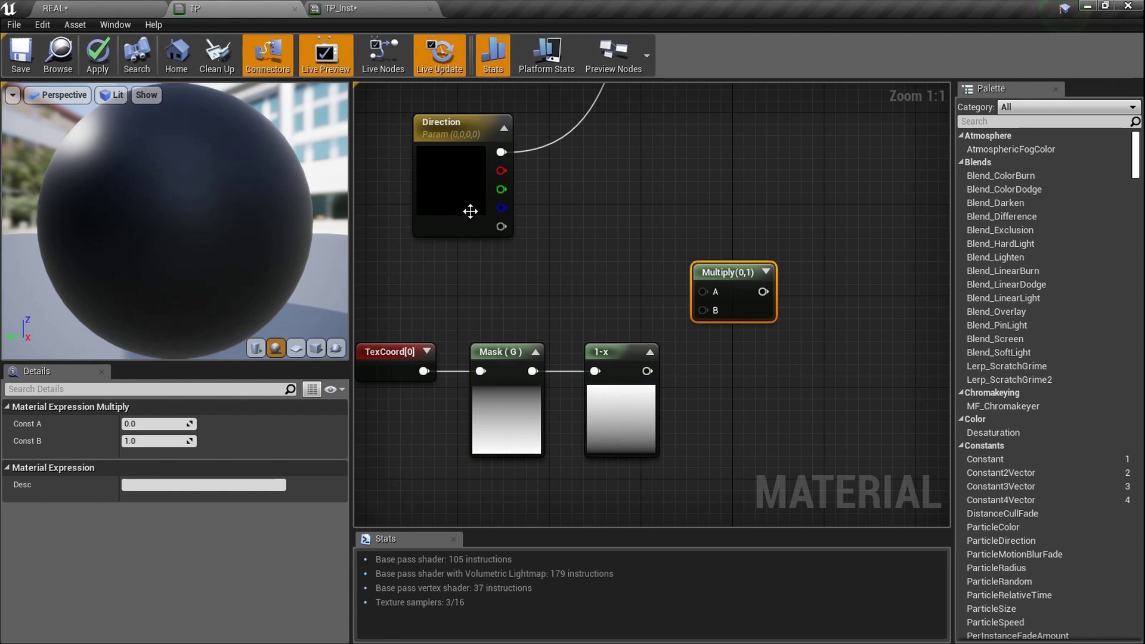
left_click_drag(648, 372, 711, 314)
left_click_drag(713, 283, 640, 227)
right_click_drag(646, 240, 668, 316)
left_click_drag(652, 309, 524, 227)
left_click_drag(692, 310, 770, 183)
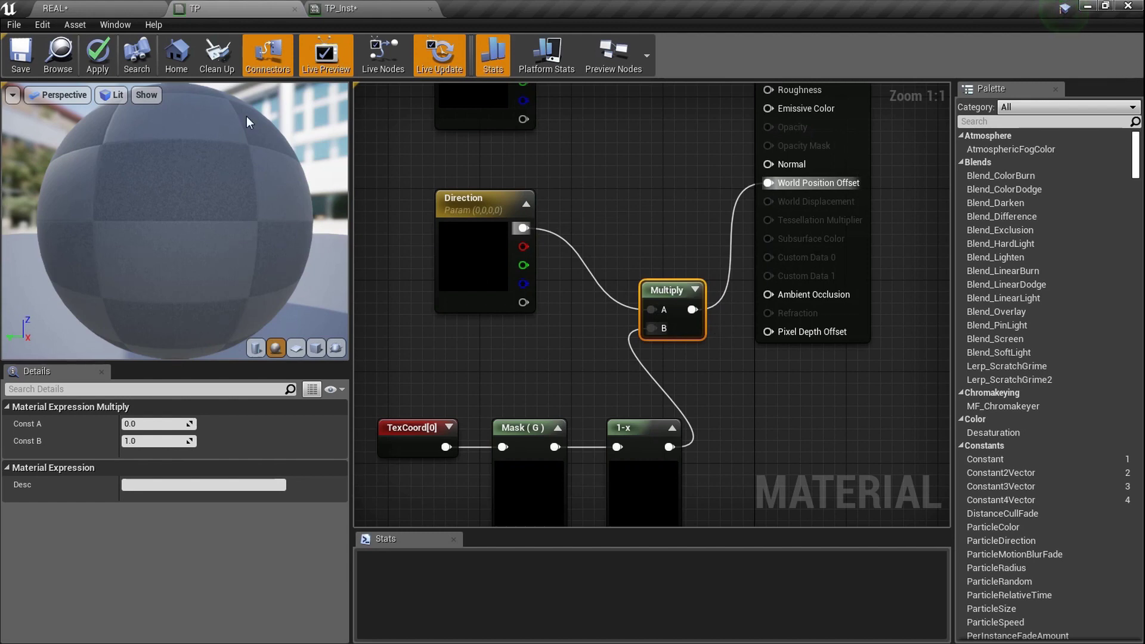
Save the TP material, then float the TP_Inst editor over the level viewport and narrow its window.
left_click(21, 58)
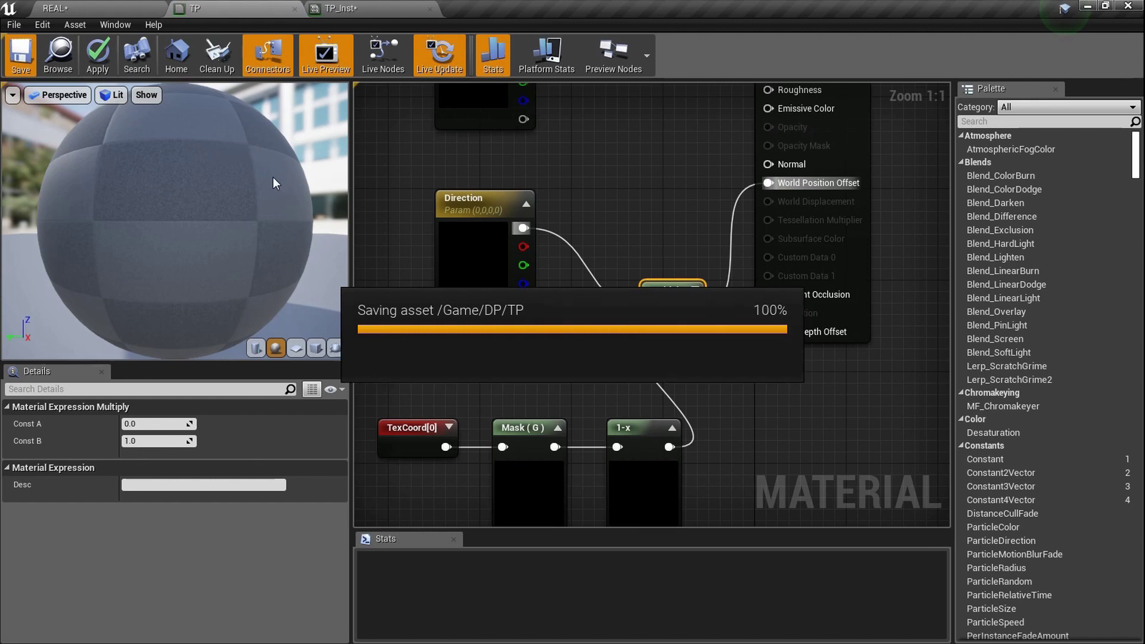
left_click(117, 6)
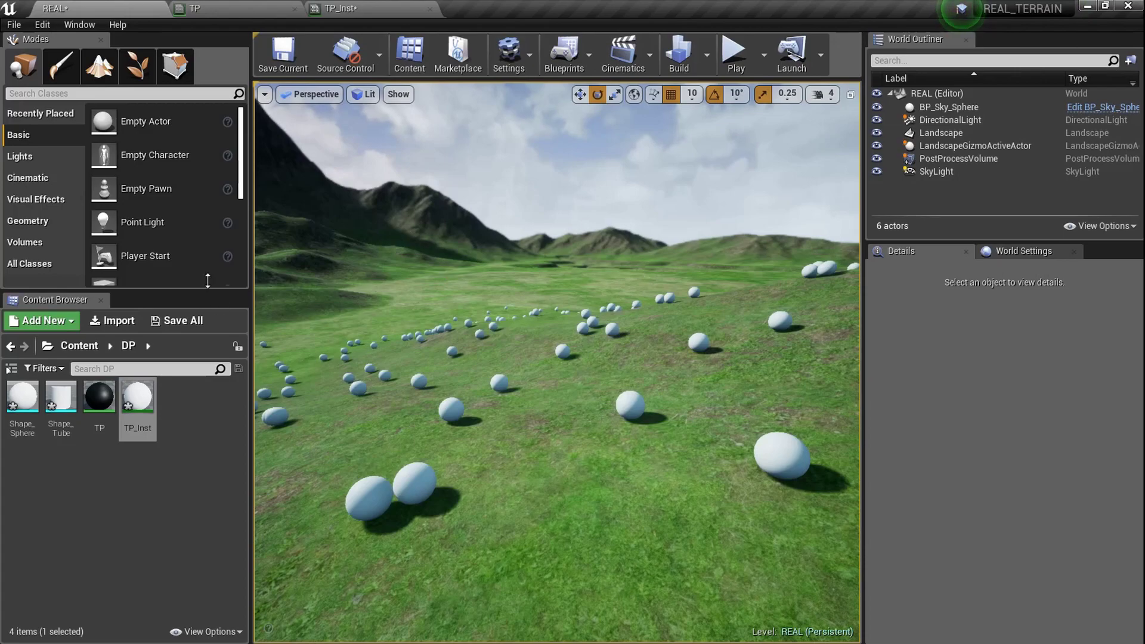
left_click(356, 6)
left_click_drag(438, 47, 593, 112)
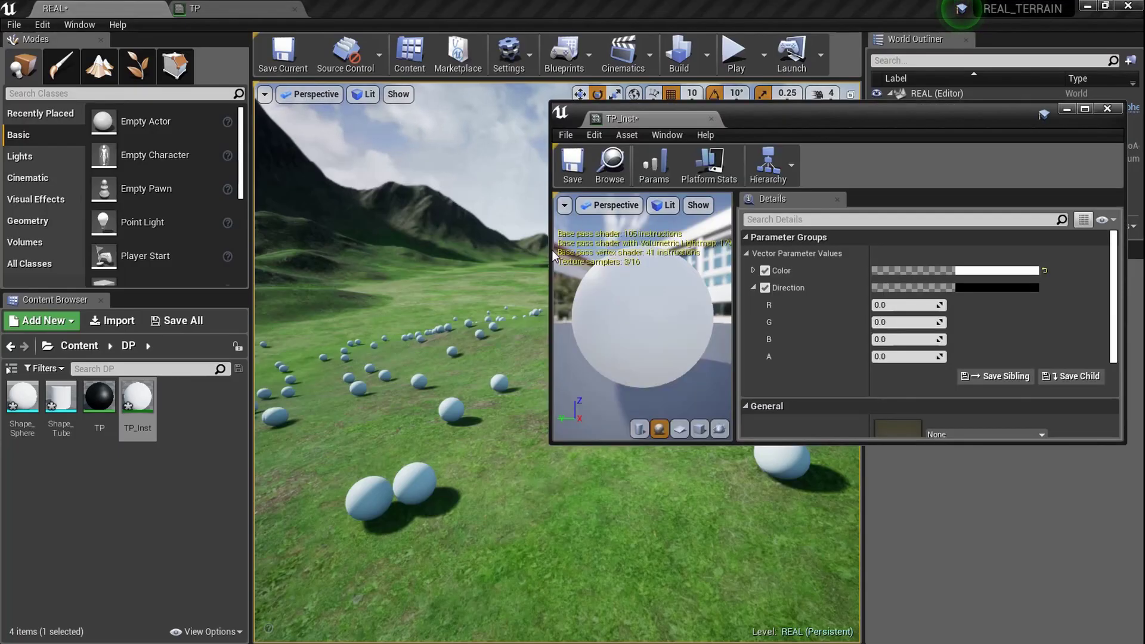
left_click_drag(555, 254, 703, 260)
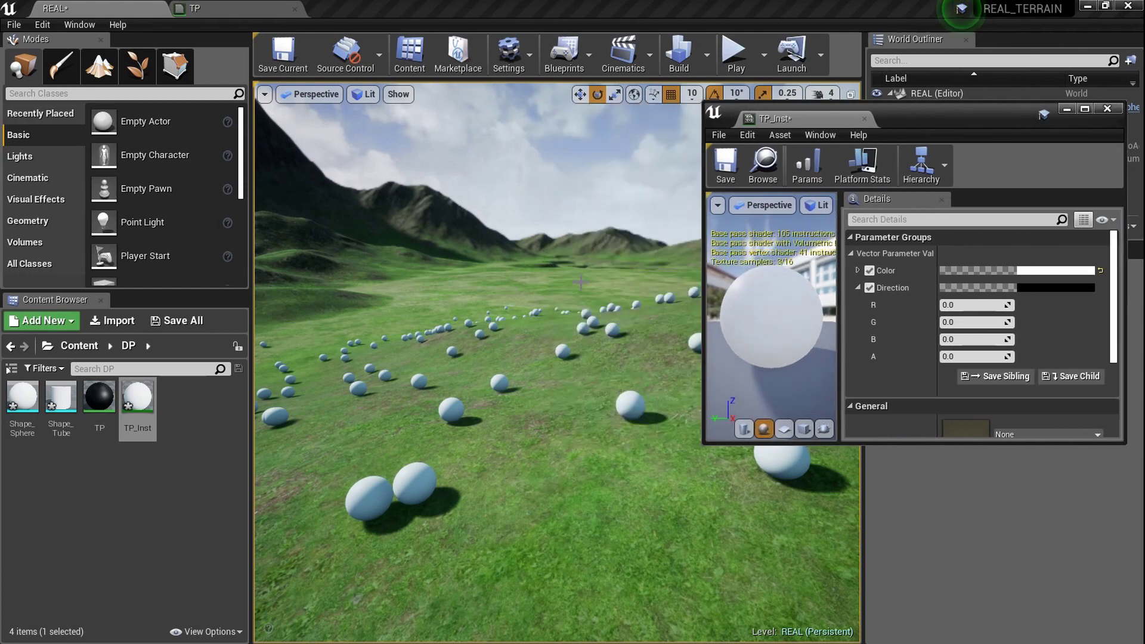
Show the level viewport full screen in game view, looking at the painted spheres.
left_click(468, 296)
key("F11")
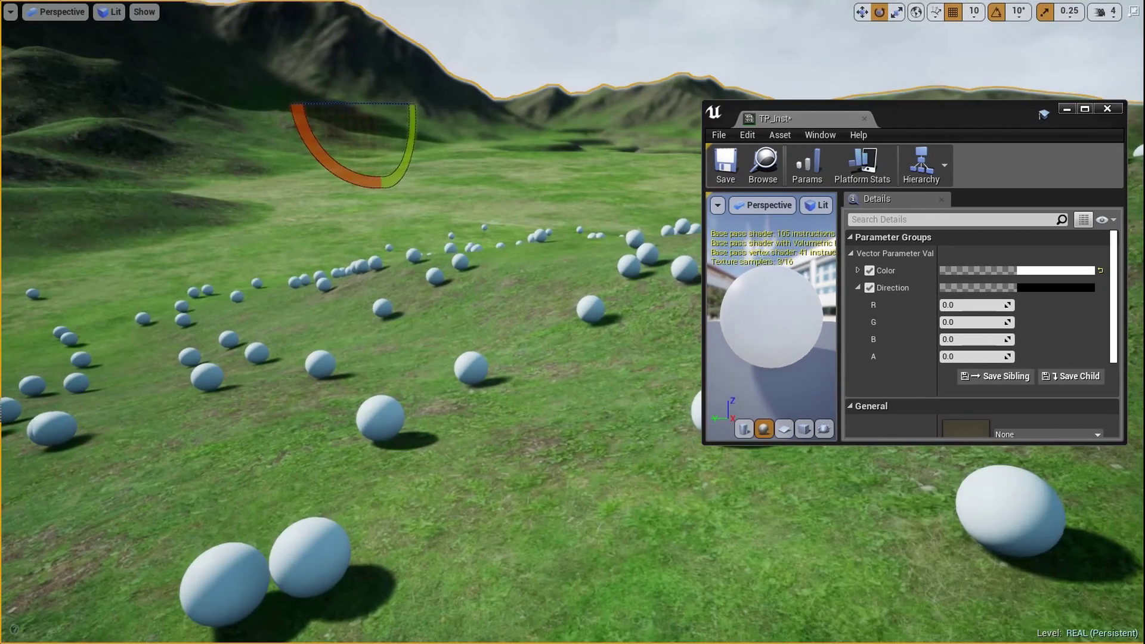
mouse_move(468, 297)
right_mouse_down()
mouse_move(444, 275)
mouse_move(469, 296)
right_mouse_up()
key("g")
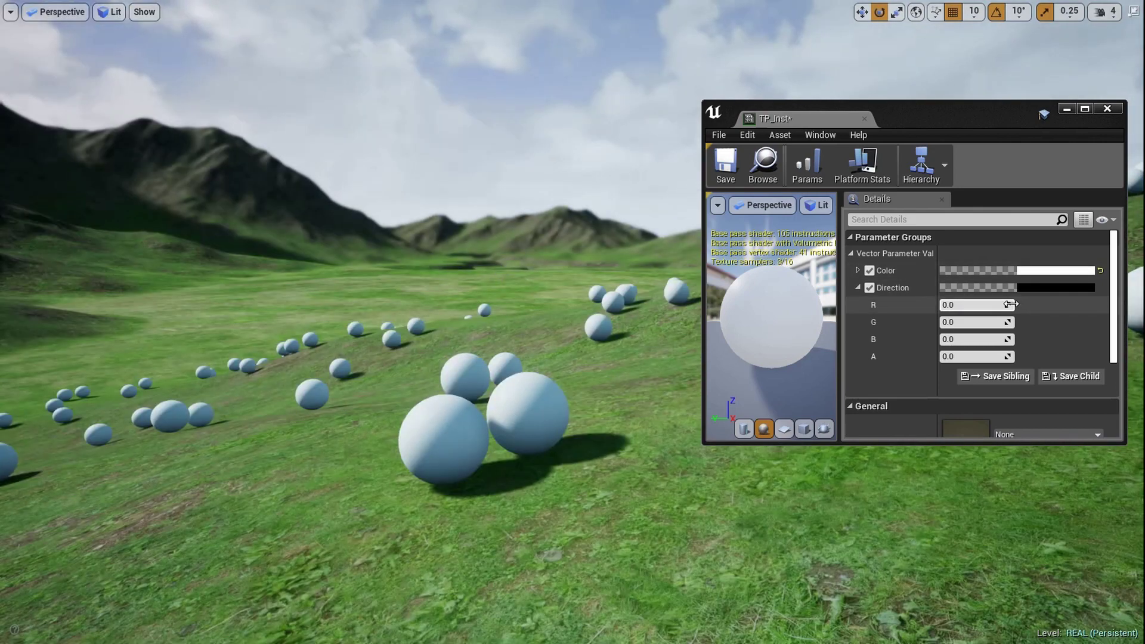
Try skewing the spheres with Direction R offsets of about 90 and -141, and reset R to 0.
left_click_drag(1010, 304, 1109, 304)
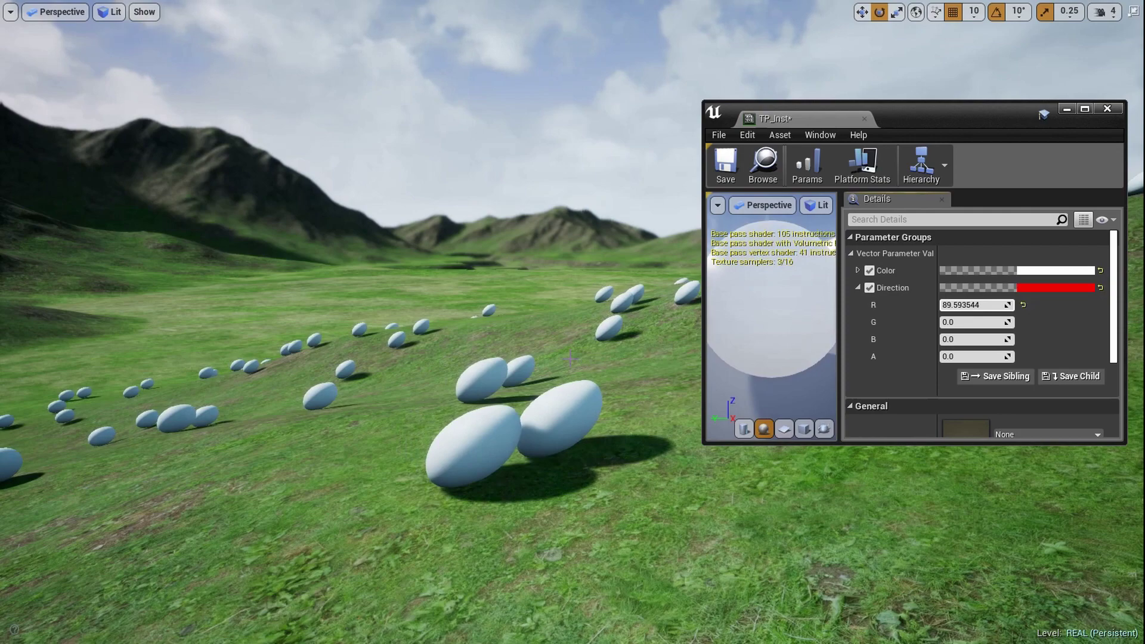
right_click_drag(563, 354, 562, 354)
key("w")
key("s")
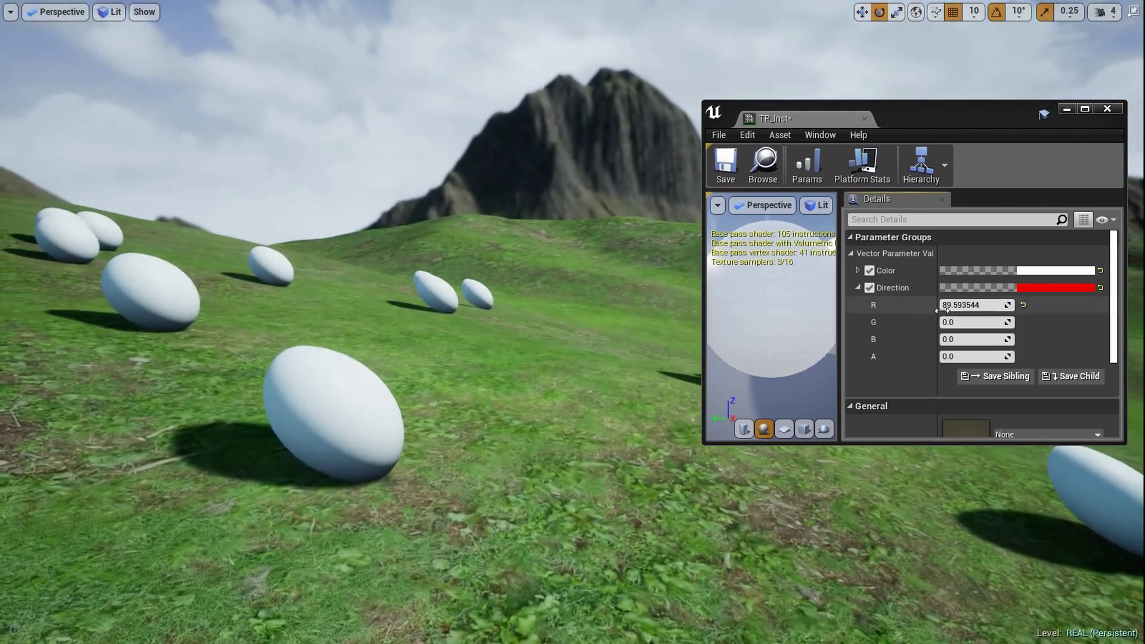
left_click_drag(975, 309, 1000, 308)
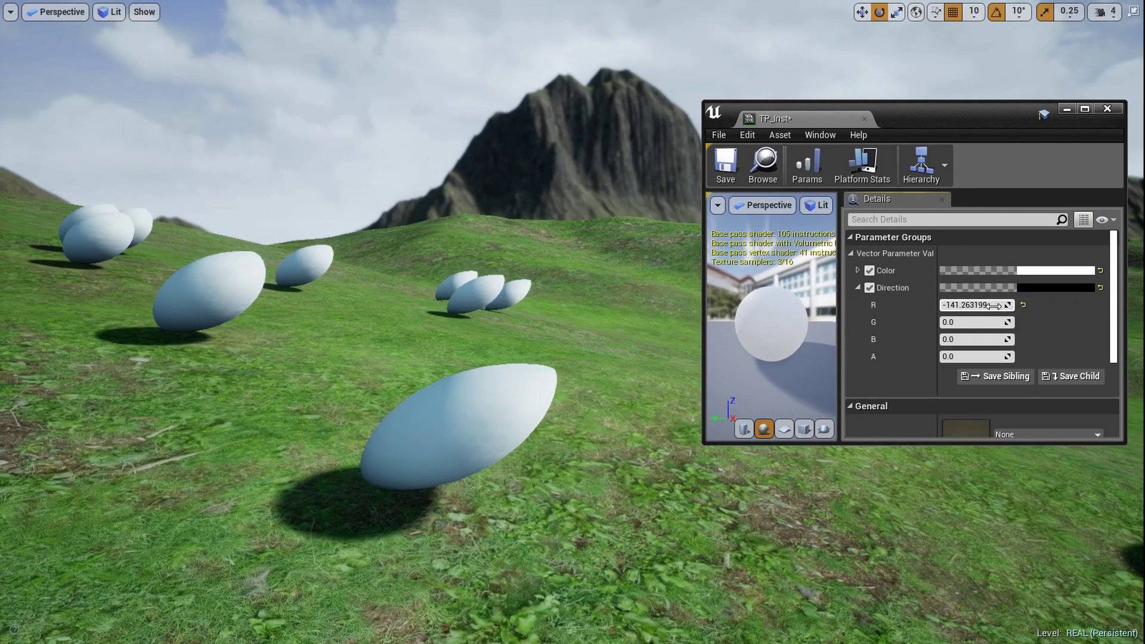
left_click(984, 311)
type("0")
key("Return")
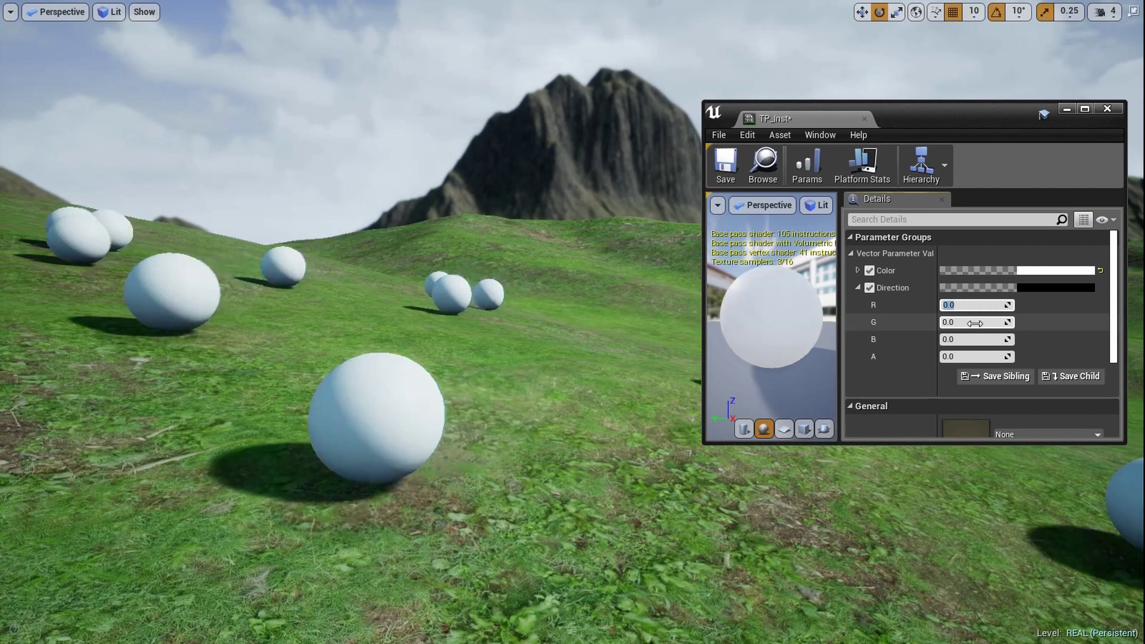
Try offsetting the spheres with Direction G and reset G to 0.
left_click_drag(990, 321, 978, 323)
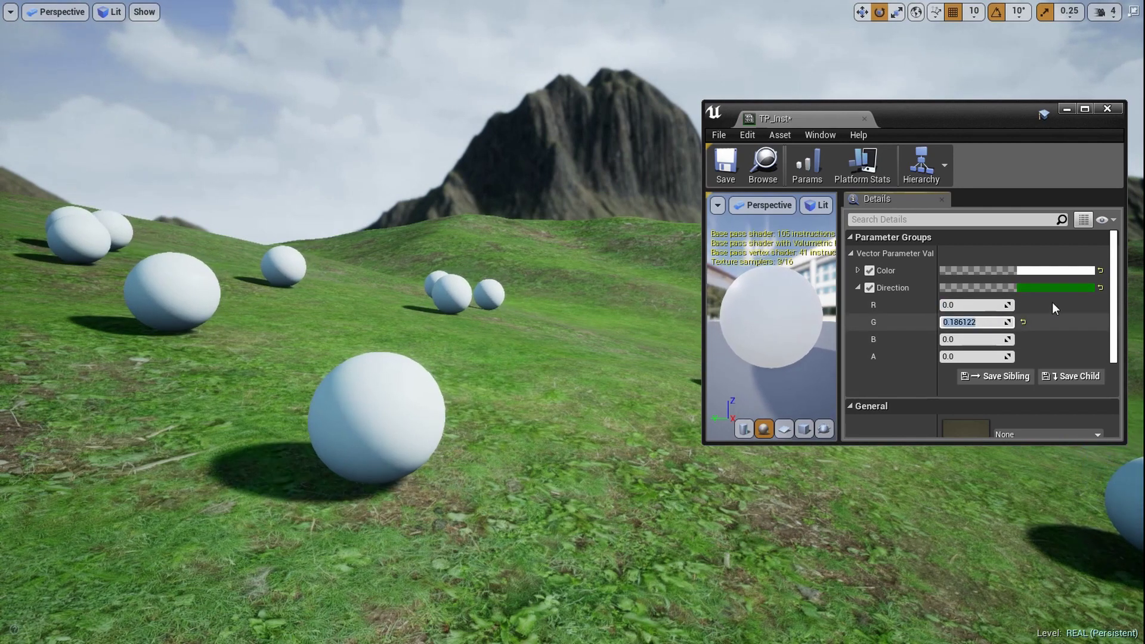
type("0")
key("Return")
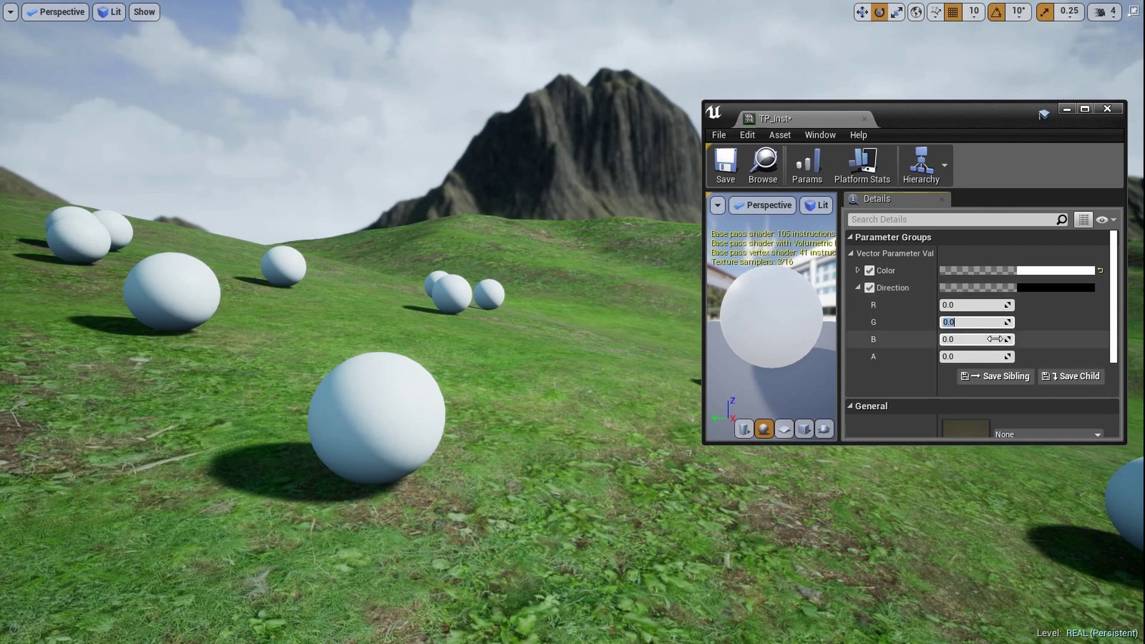
Try stretching the spheres upward with a Direction B offset of about 1198, and reset B to 0.
left_click_drag(975, 339, 1091, 339)
mouse_move(508, 352)
right_mouse_down()
mouse_move(510, 343)
mouse_move(429, 370)
mouse_move(346, 334)
mouse_move(518, 339)
right_mouse_up()
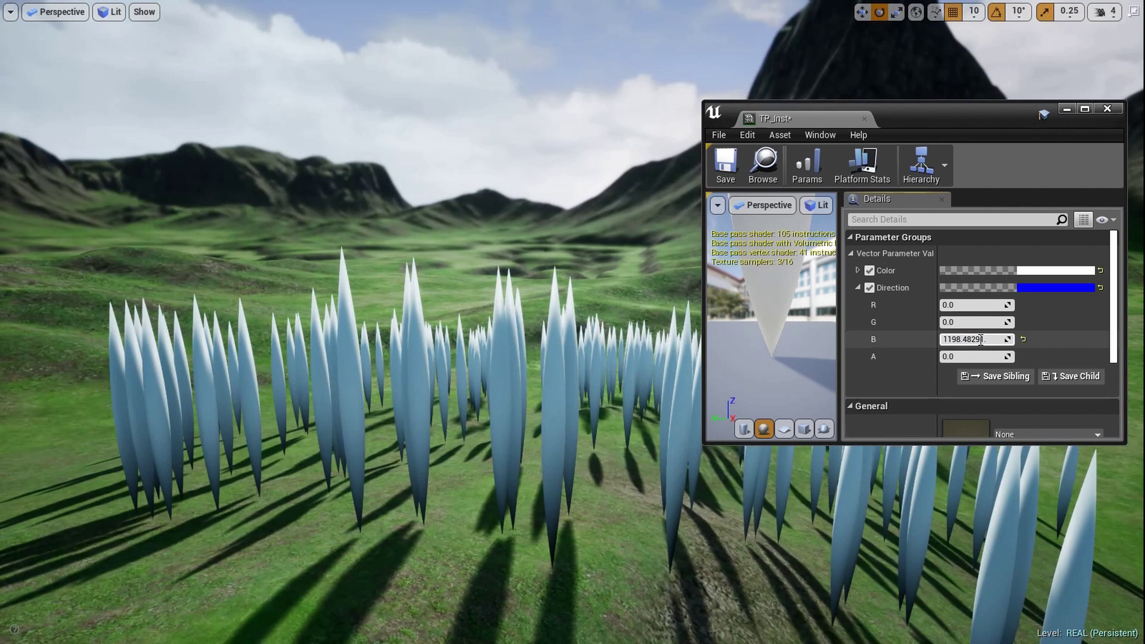
type("0")
key("Return")
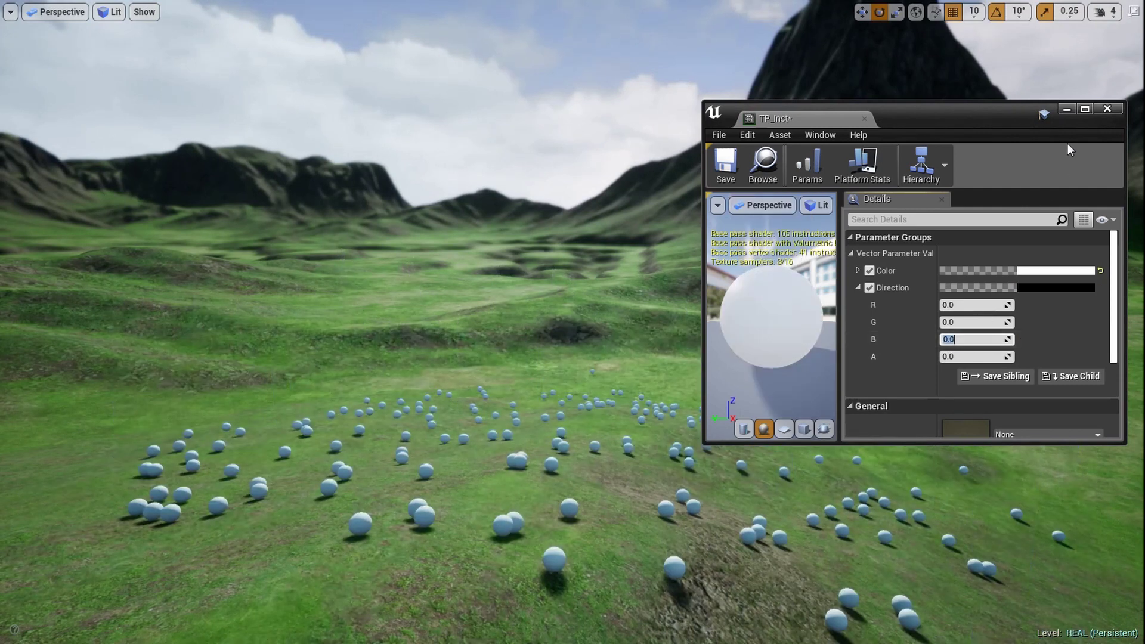
Save and close the TP_Inst instance, and return to the TP material graph.
left_click(739, 172)
left_click(1107, 108)
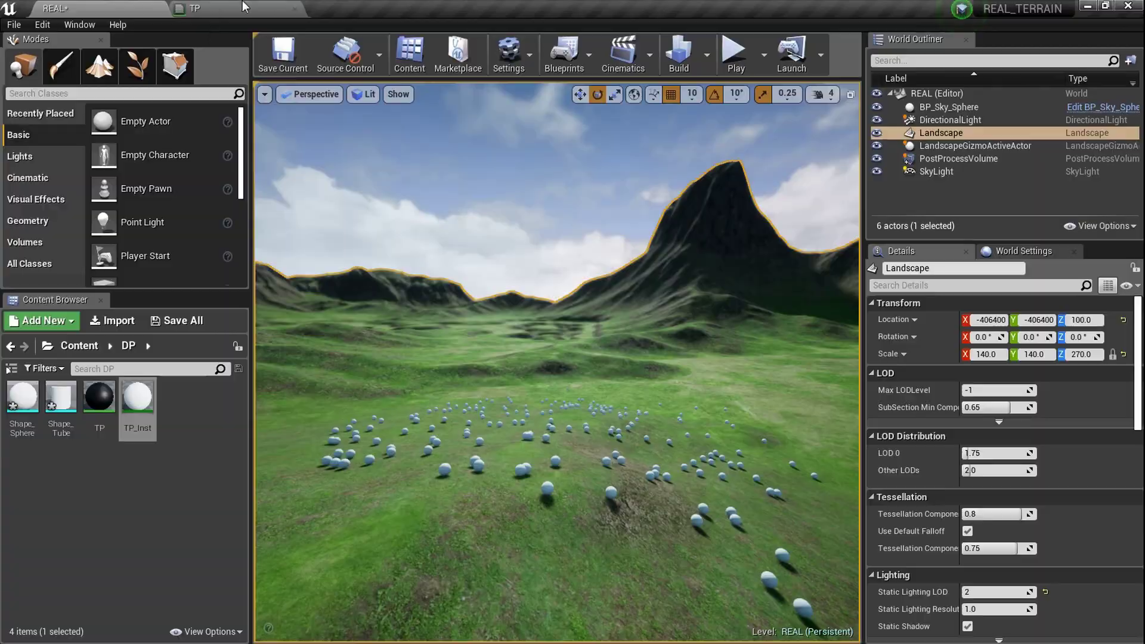
left_click(242, 3)
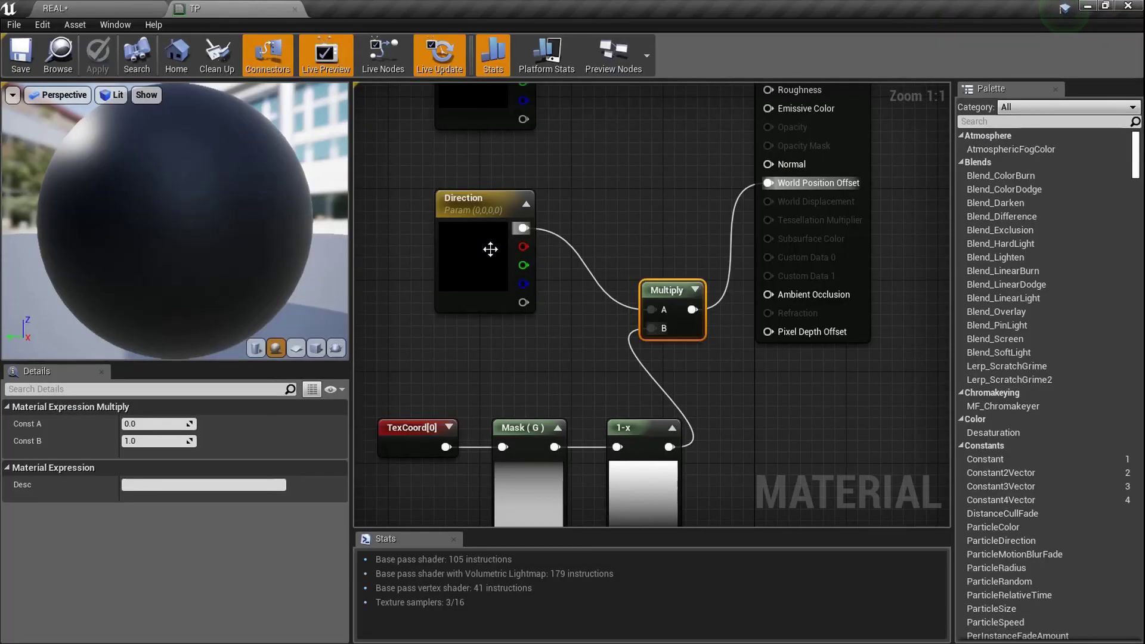
Move the TexCoord, Mask and 1-x nodes away from Multiply to make room between them.
scroll(526, 302, "down", 2)
right_click_drag(527, 303, 598, 215)
left_click_drag(701, 429, 540, 319)
left_click_drag(695, 351, 498, 352)
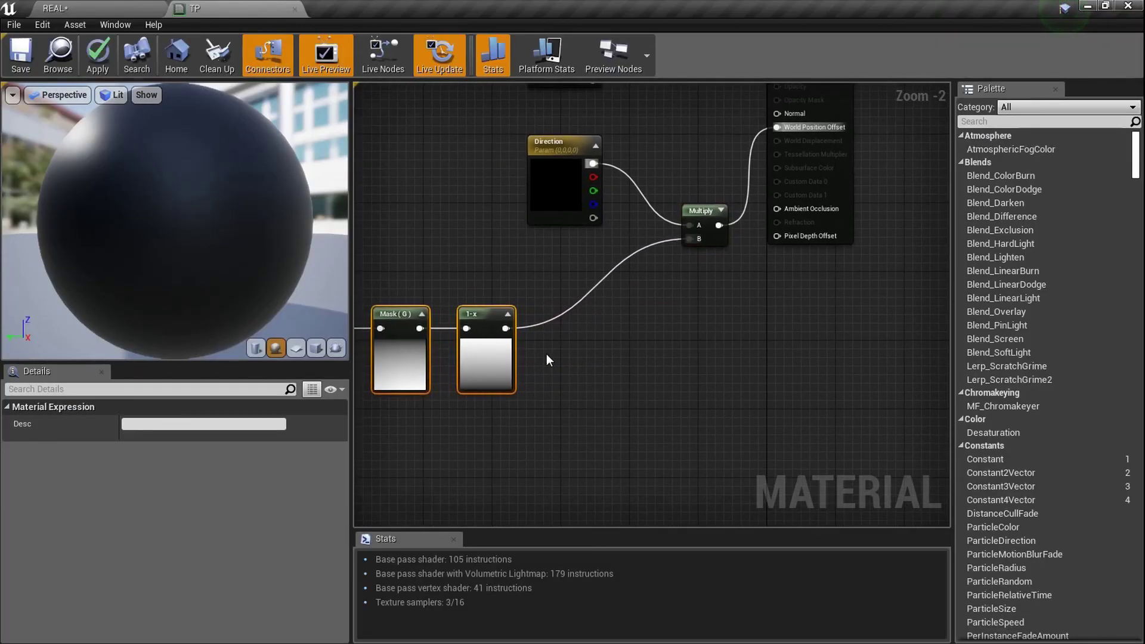
Disconnect the 1-x output from Multiply and feed it into a new Subtract node.
scroll(546, 353, "up", 2)
left_click(492, 321, "alt")
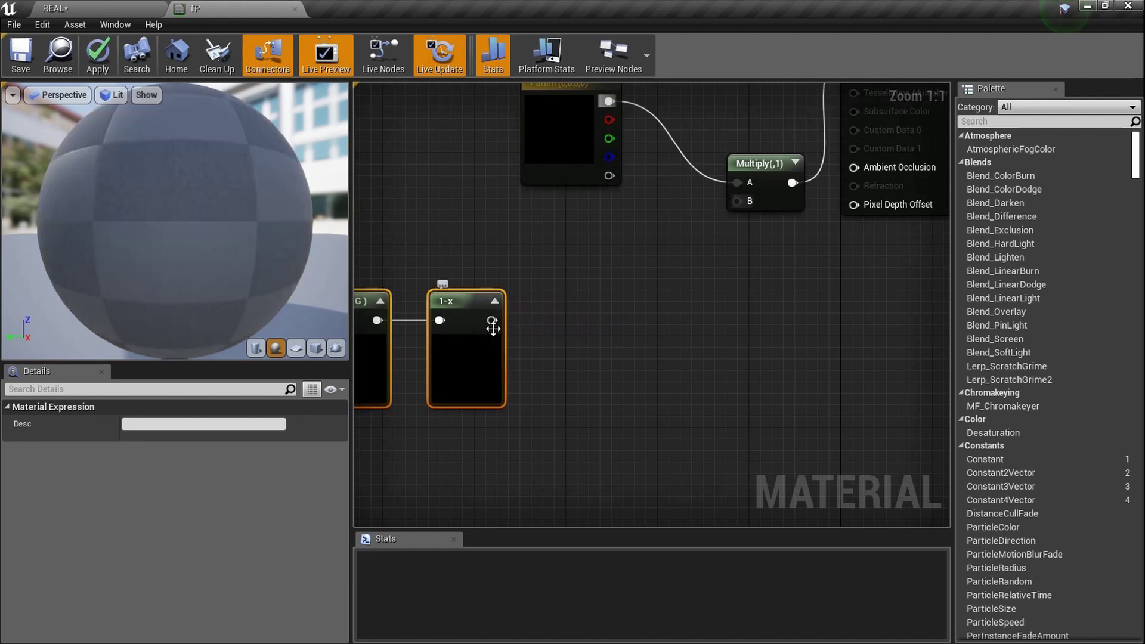
left_click_drag(492, 321, 579, 317)
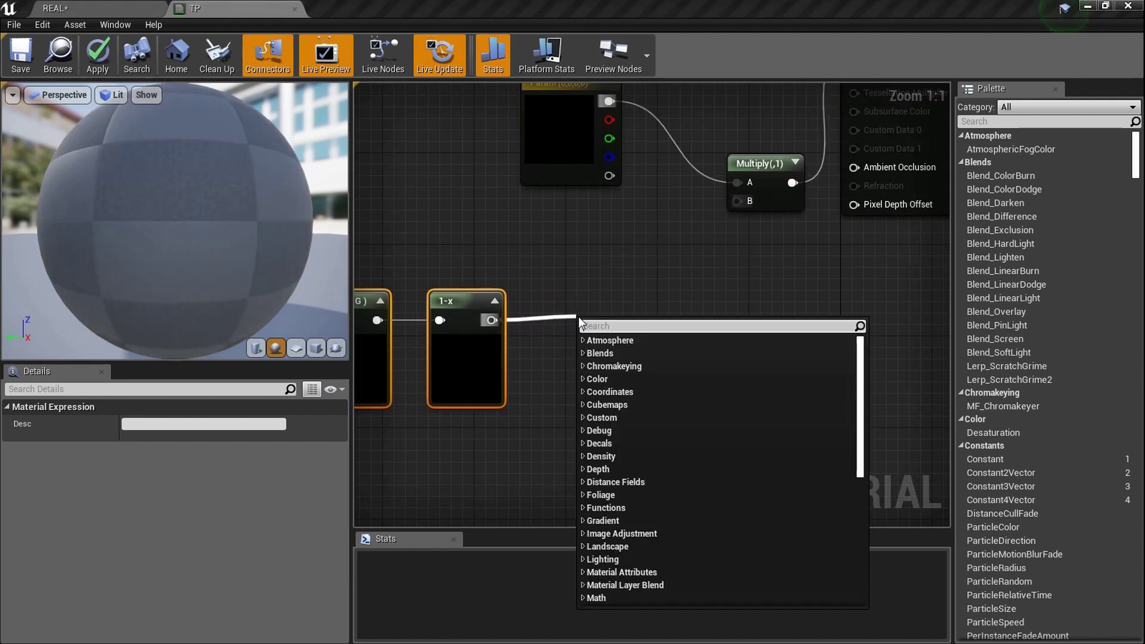
type("subtract")
key("Return")
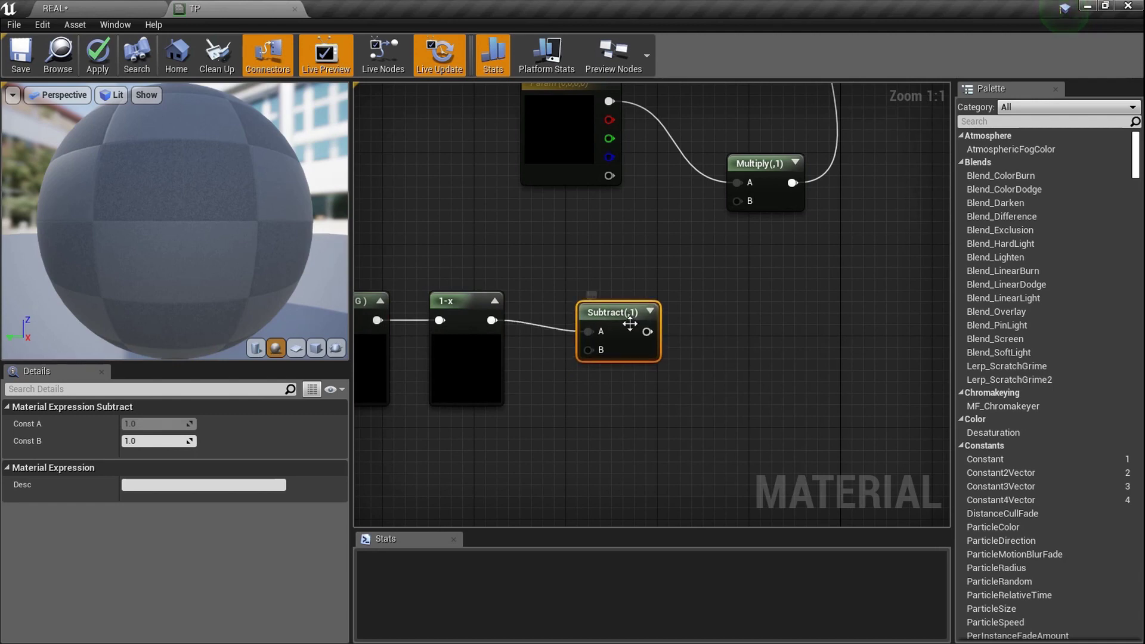
Add a Clamp node after Subtract and connect its output to the B input of Multiply.
scroll(587, 338, "up", 3)
left_click_drag(647, 337, 744, 340)
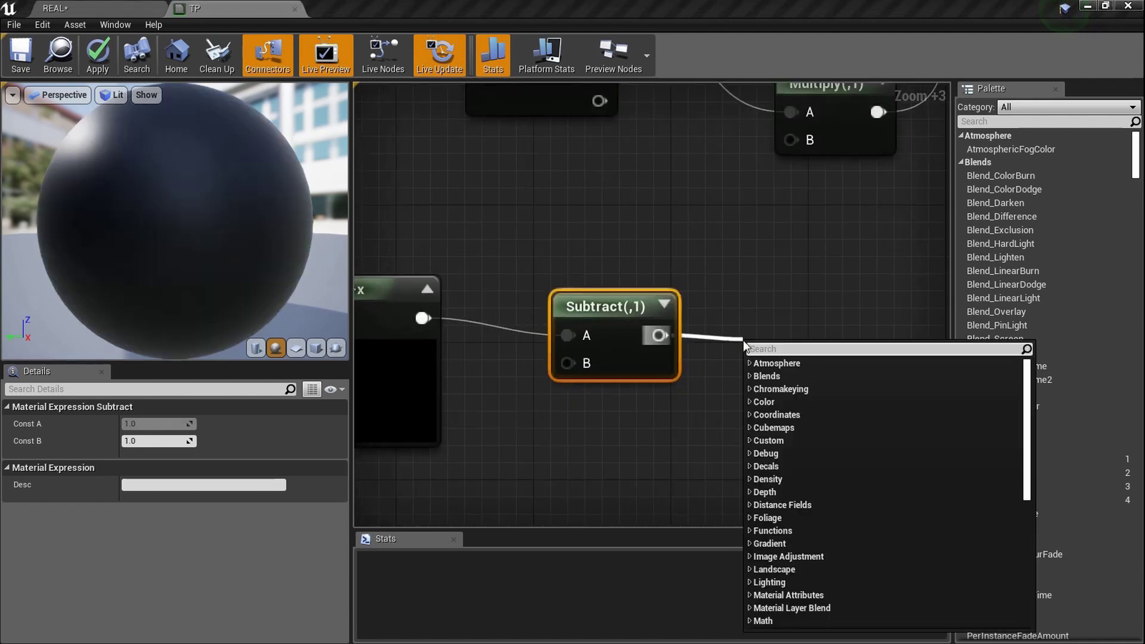
type("clam")
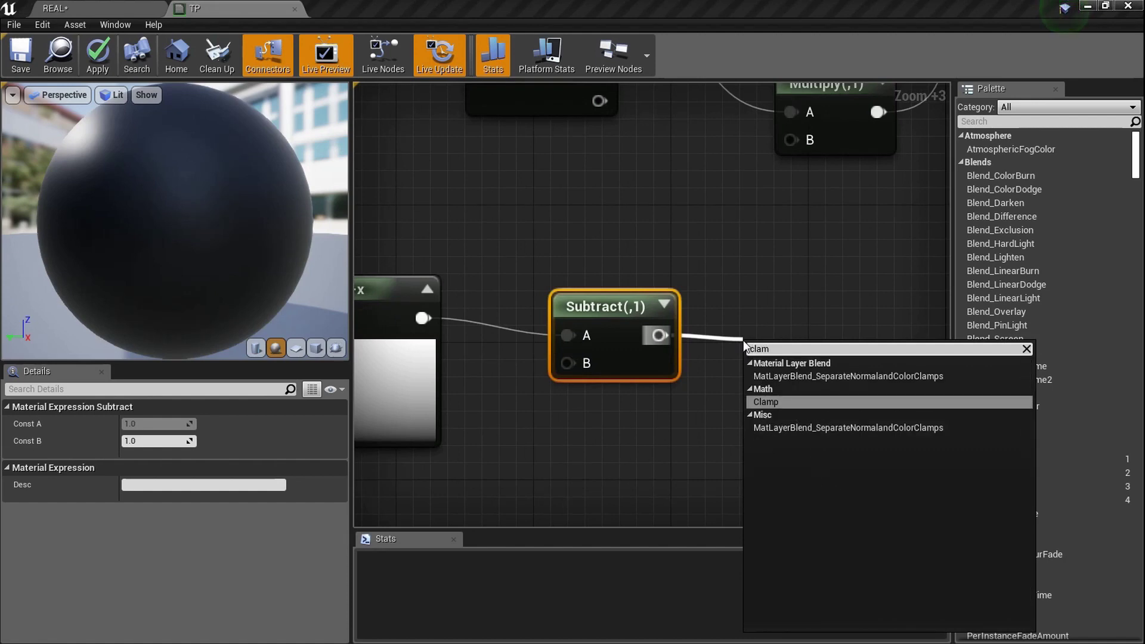
key("Return")
right_click_drag(806, 355, 684, 356)
left_click_drag(684, 357, 696, 310)
left_click_drag(818, 337, 854, 336)
left_click_drag(755, 219, 671, 143)
Add a scalar parameter below Subtract, connect it to Subtract's B input, and name it Bend Height.
right_click_drag(358, 409, 528, 363)
left_click(612, 407)
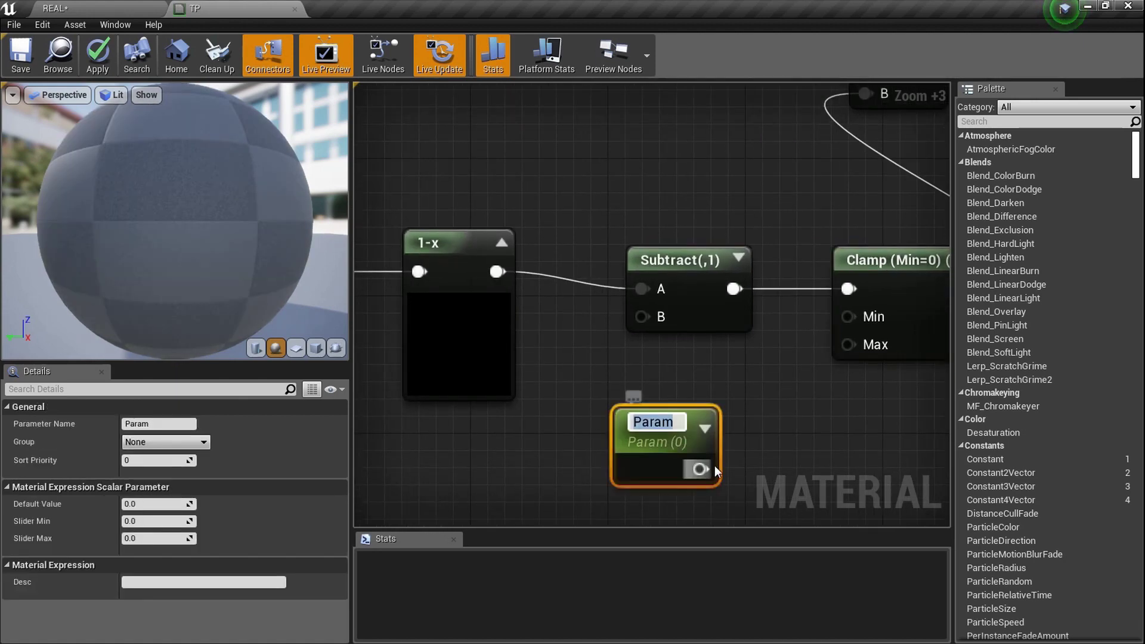
left_click(704, 446)
left_click_drag(658, 332, 653, 326)
left_click(169, 422)
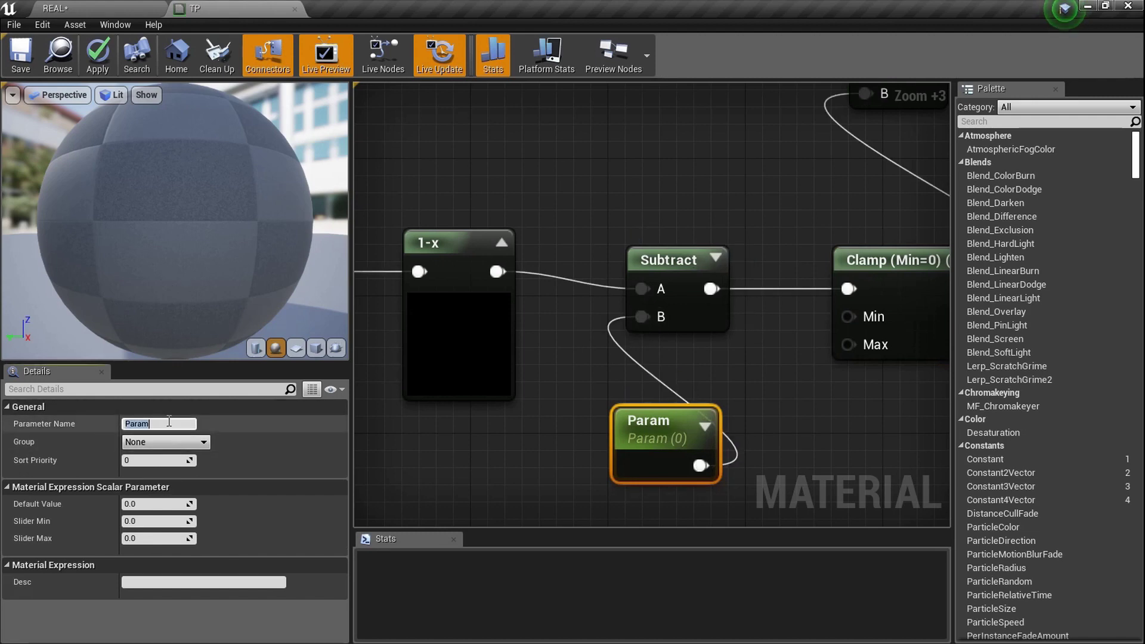
type("Nend Height")
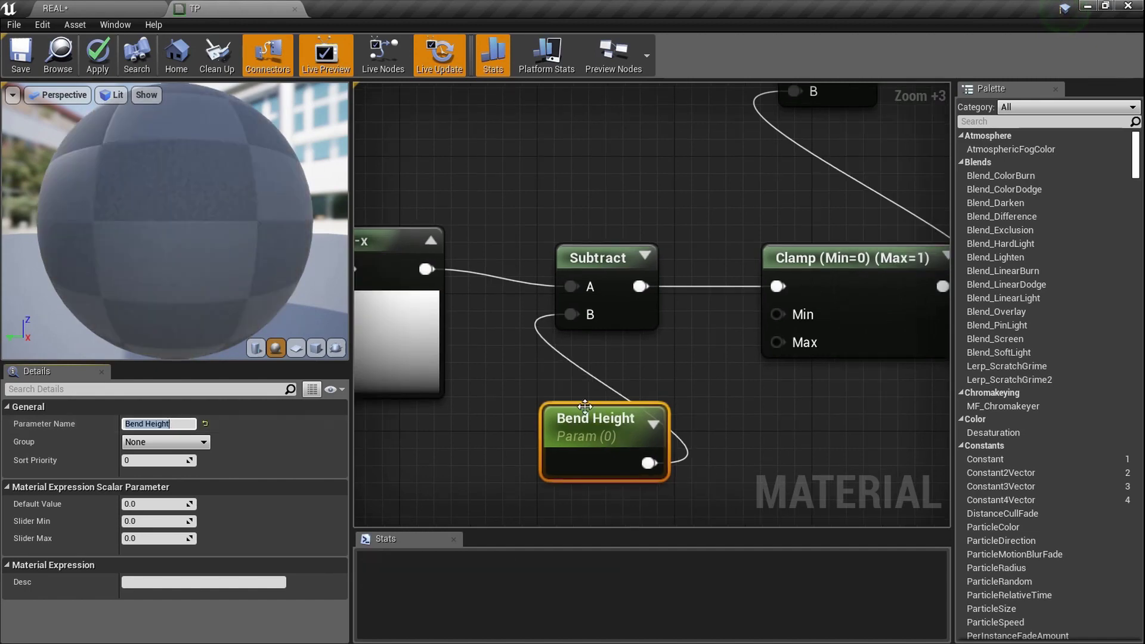
Examine the node chain from 1-x and Bend Height through Subtract and Clamp to Multiply.
scroll(585, 406, "down", 4)
scroll(586, 403, "up", 1)
right_click_drag(586, 403, 542, 405)
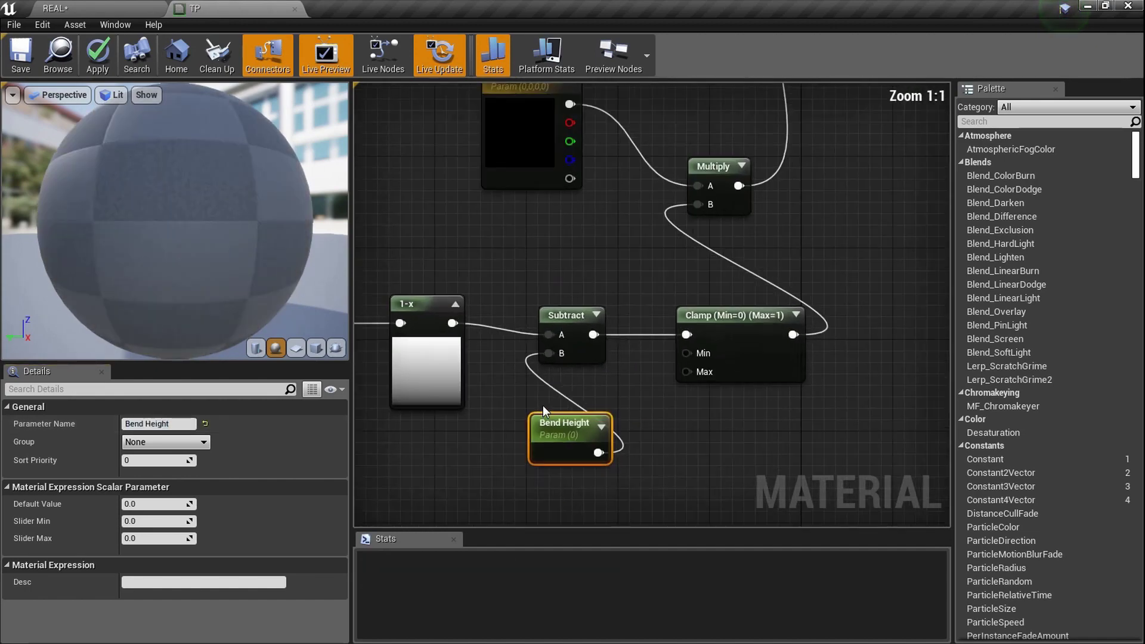
right_click_drag(565, 228, 493, 332)
scroll(548, 238, "up", 5, "ctrl")
right_click_drag(725, 513, 718, 262)
scroll(581, 345, "down", 4)
right_click_drag(567, 473, 562, 347)
scroll(562, 349, "up", 3, "ctrl")
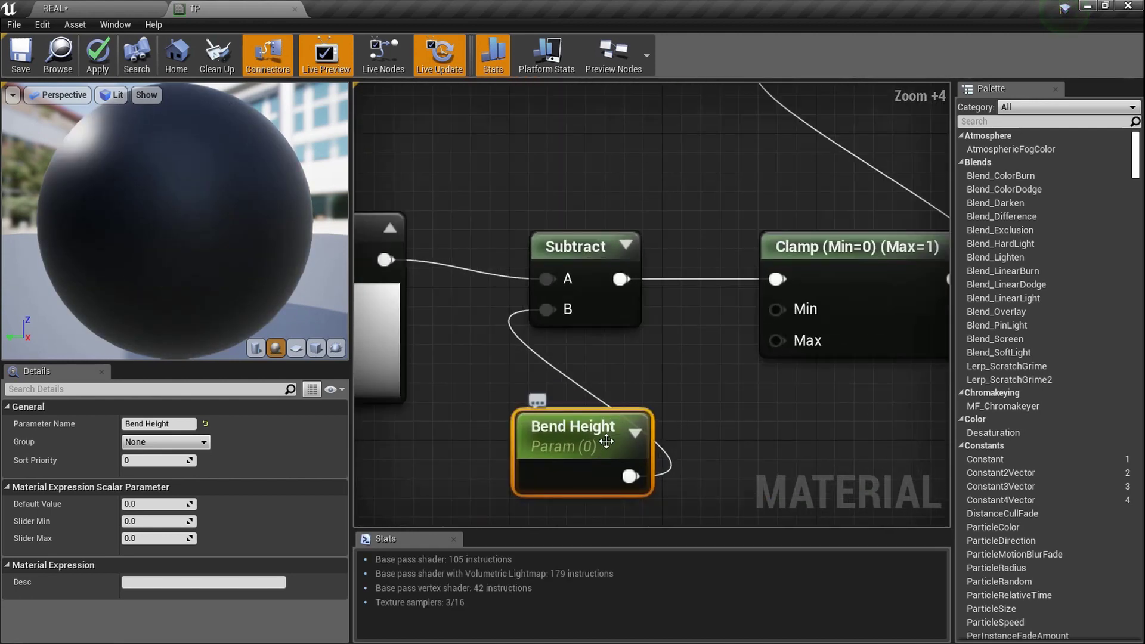
scroll(573, 442, "down", 2)
right_click_drag(435, 348, 495, 338)
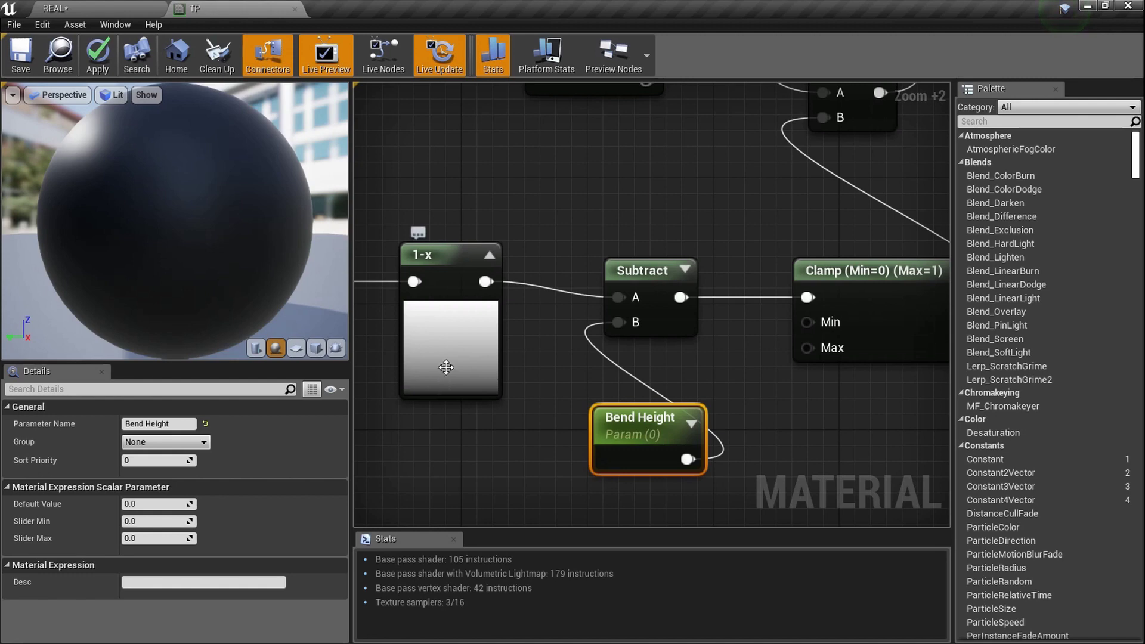
Expand the Subtract node's preview and try a Bend Height default value of 0.5, resetting it to 0.
left_click(685, 269)
left_click_drag(685, 273, 637, 247)
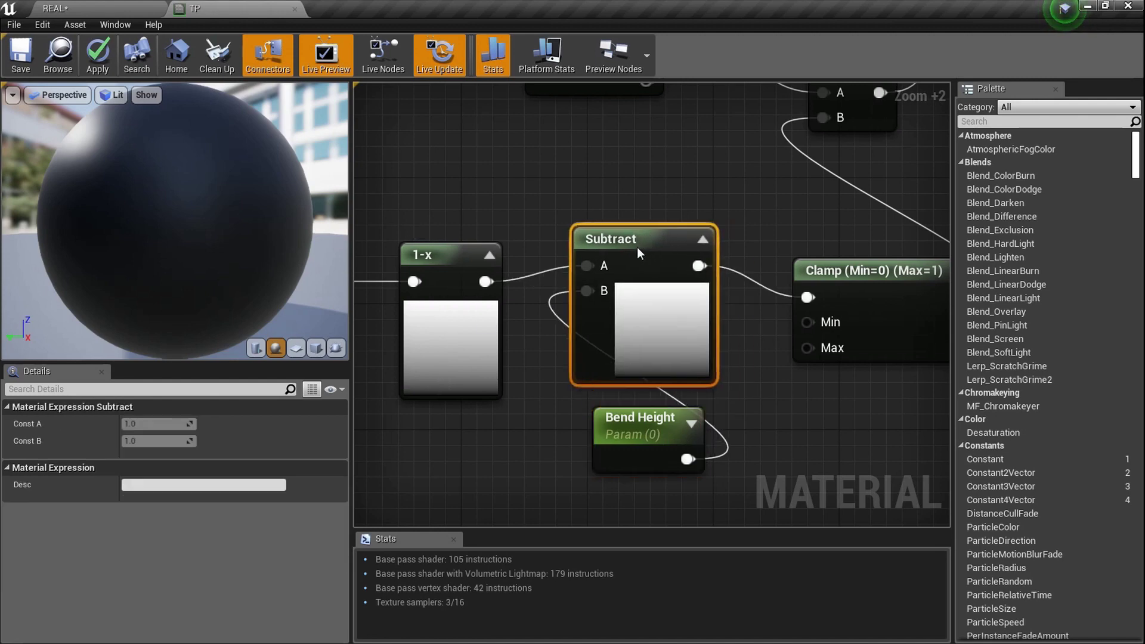
left_click(631, 442)
type("0.5")
key("Return")
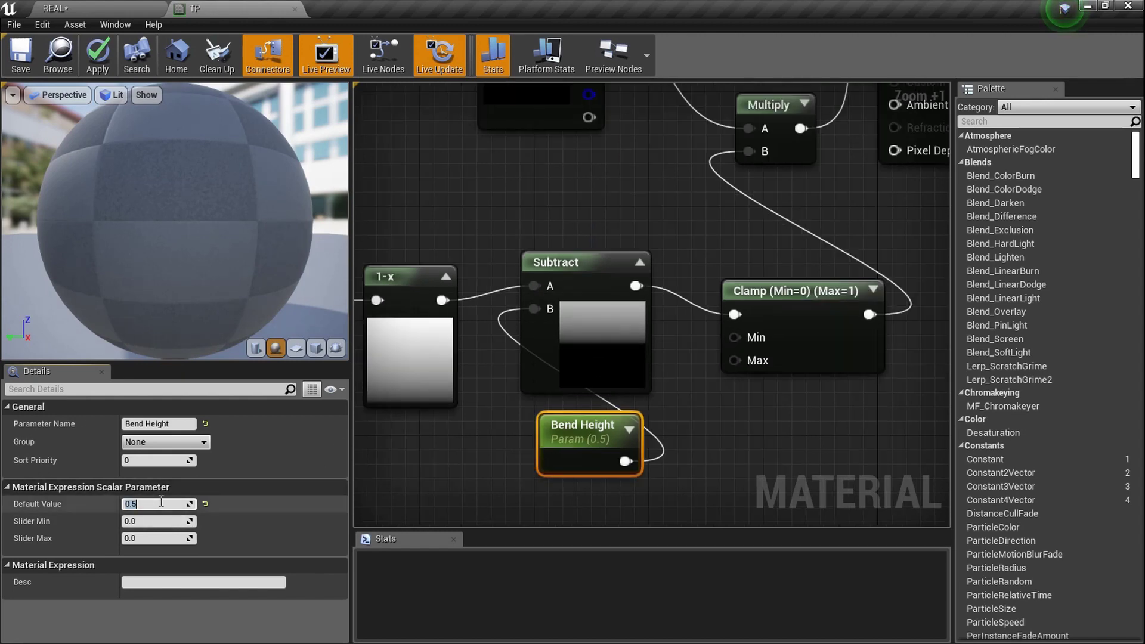
key("Return")
scroll(488, 444, "down", 2)
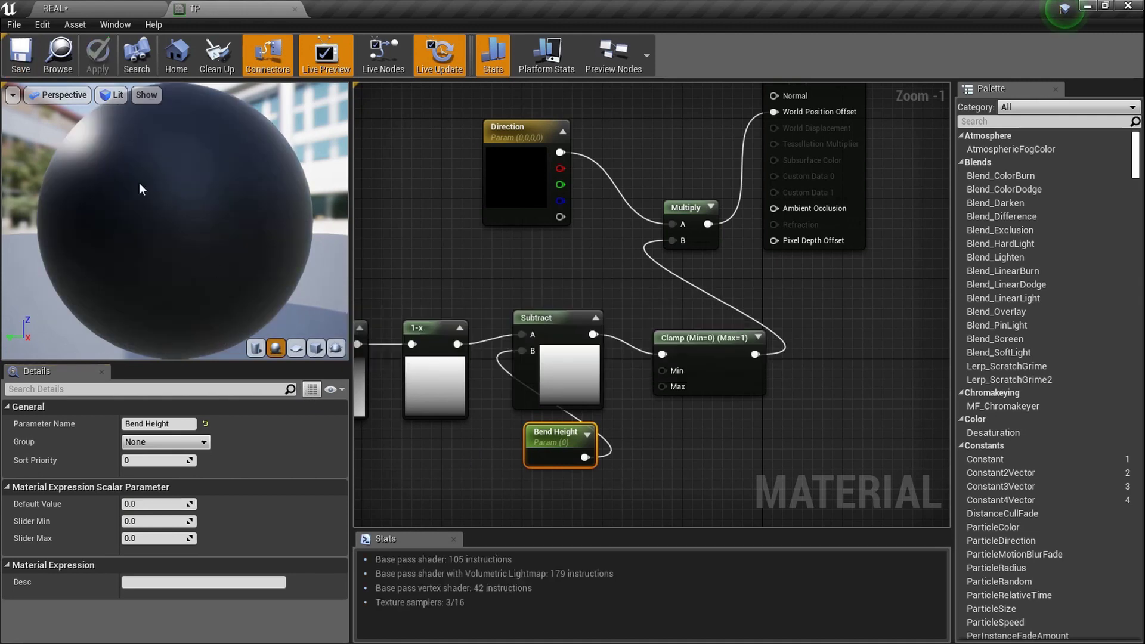
Return to the REAL level, open the TP_Inst instance, and shrink and place its window beside the spheres.
left_click(121, 8)
right_click_drag(493, 315, 510, 327)
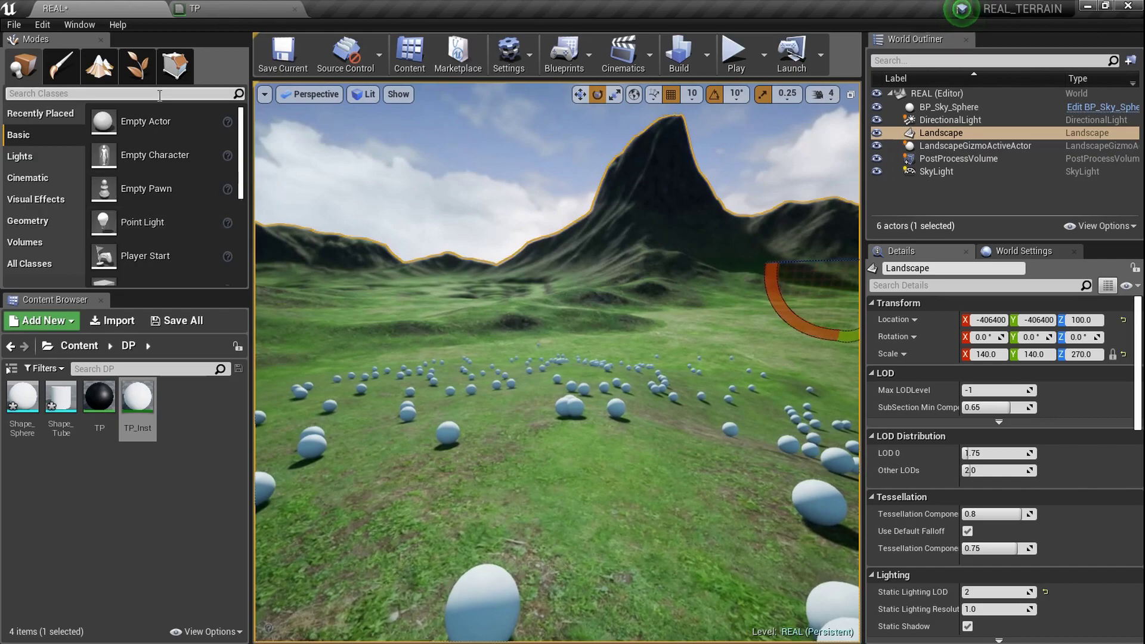
double_click(140, 397)
left_click_drag(387, 7, 578, 182)
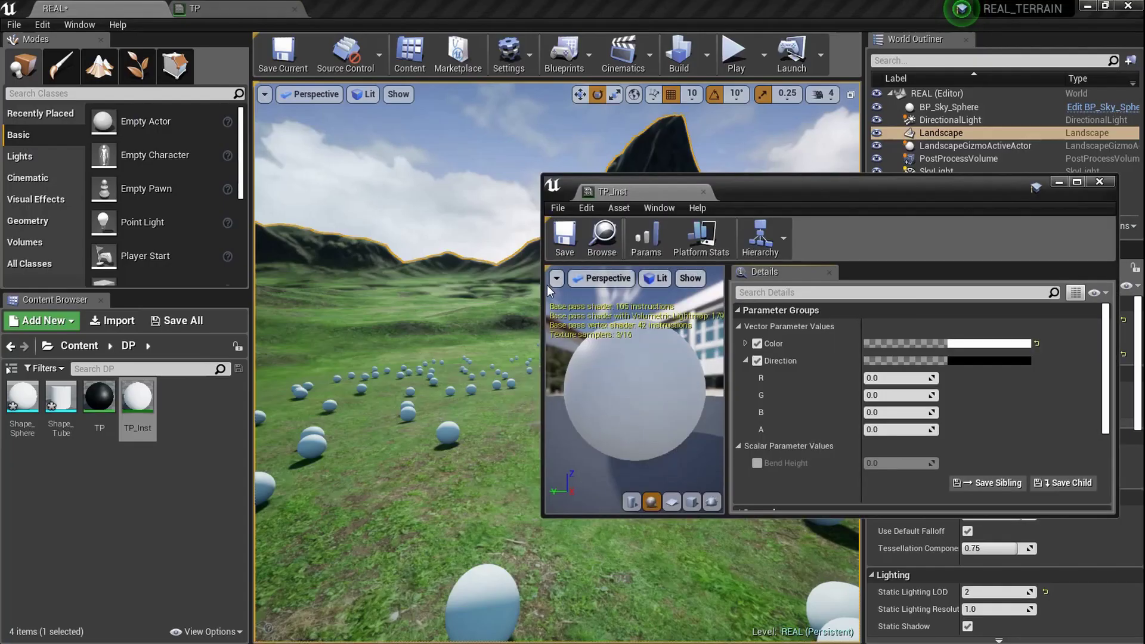
left_click_drag(540, 295, 734, 296)
left_click_drag(977, 181, 977, 145)
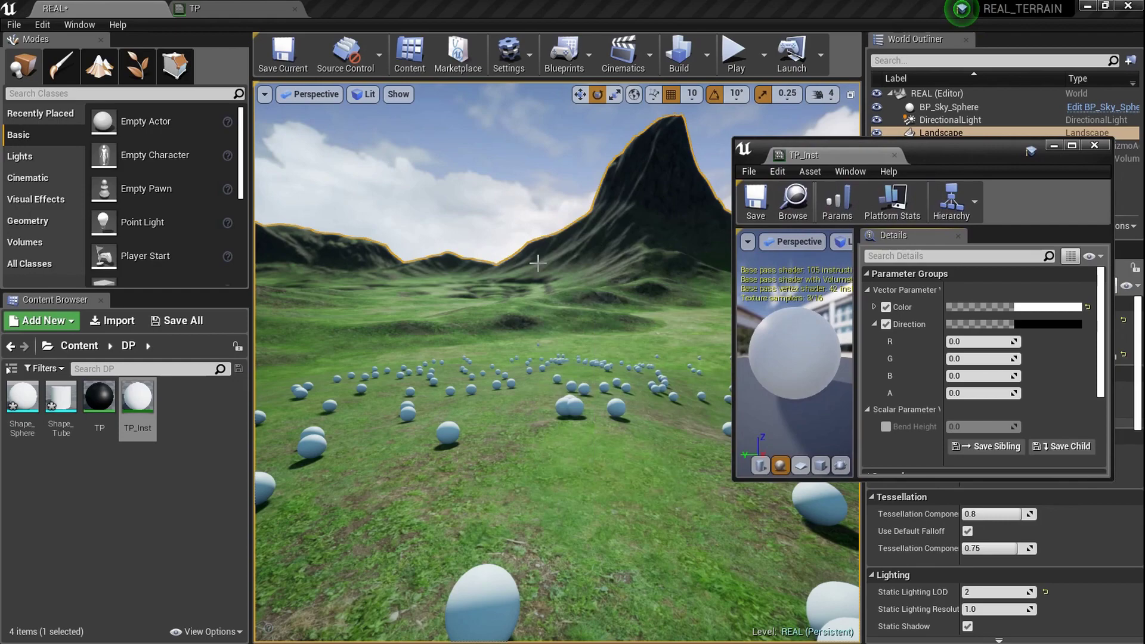
Show the level viewport full screen near the spheres, try a Direction R offset, and reset R to 0.
key("F11")
key("w")
mouse_move(538, 263)
right_mouse_down()
mouse_move(546, 244)
mouse_move(587, 269)
mouse_move(521, 269)
mouse_move(528, 263)
mouse_move(537, 271)
mouse_move(526, 277)
right_mouse_up()
key("w")
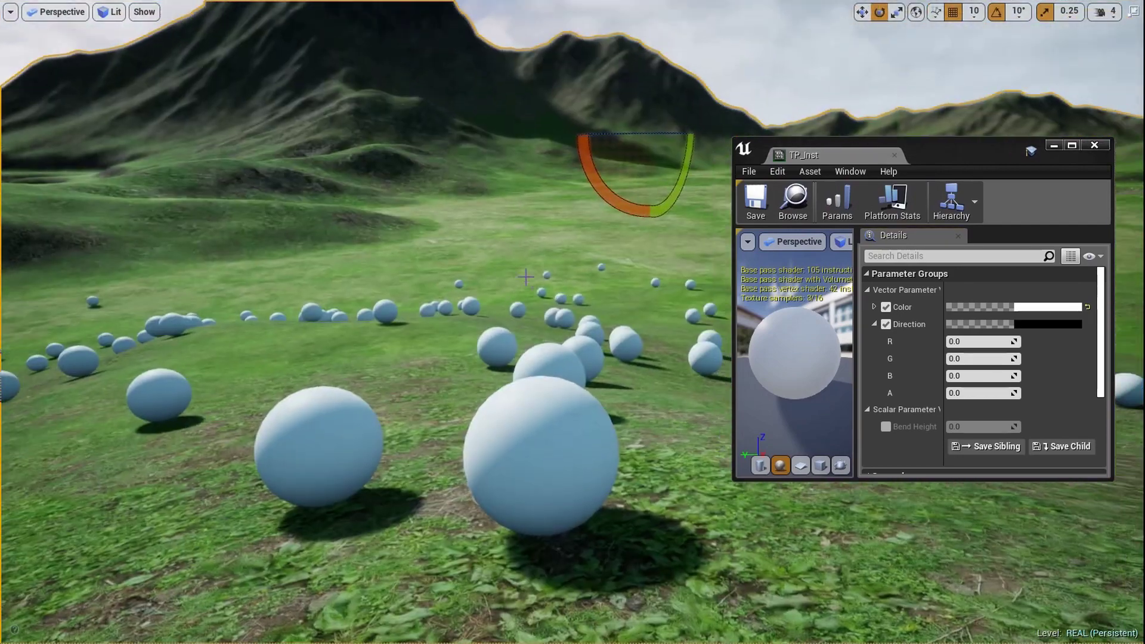
mouse_move(998, 342)
left_mouse_down()
mouse_move(1034, 342)
mouse_move(990, 341)
mouse_move(1002, 342)
left_mouse_up()
left_click(976, 340)
type("0")
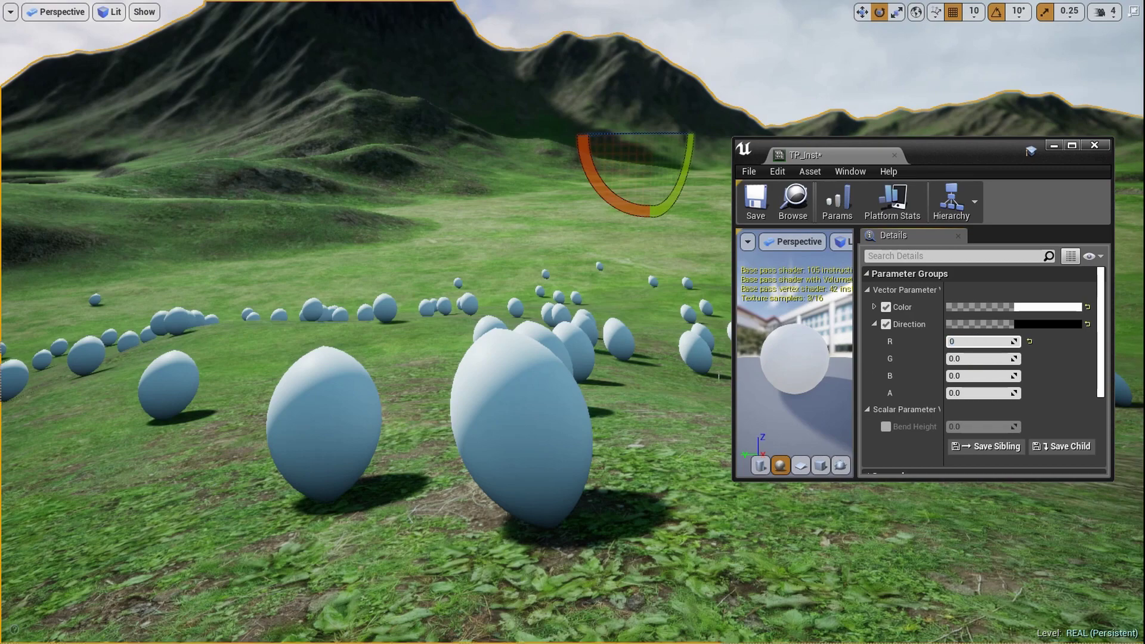
key("Return")
View the spheres from the side and lower Direction R to about -218.
key("a")
right_click_drag(644, 389, 704, 385)
right_click_drag(517, 373, 696, 360)
key("w")
left_click_drag(984, 342, 956, 342)
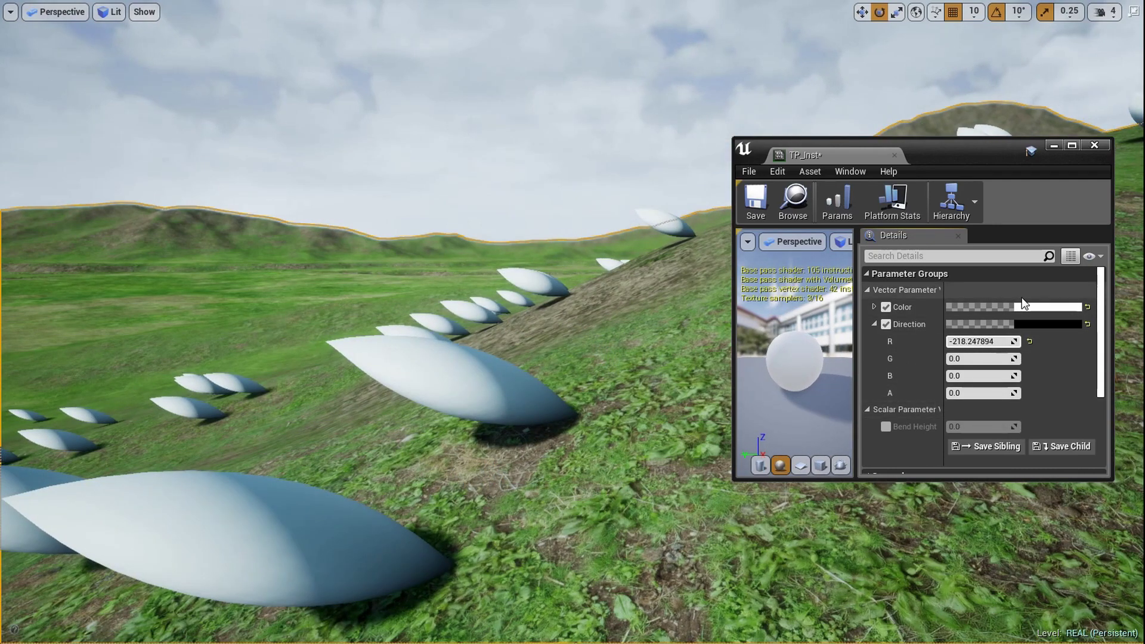
Enable the Bend Height override in TP_Inst, set it to 0.5, and view the bent spheres up close.
left_click(889, 428)
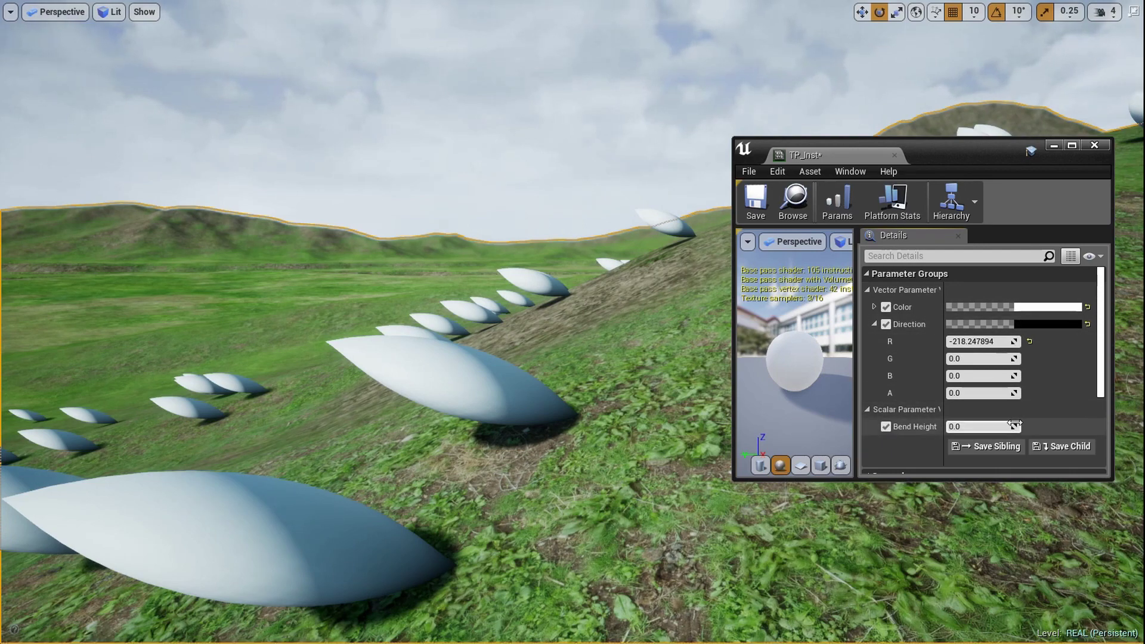
type("0.5")
right_click_drag(575, 416, 531, 396)
key("w")
key("q")
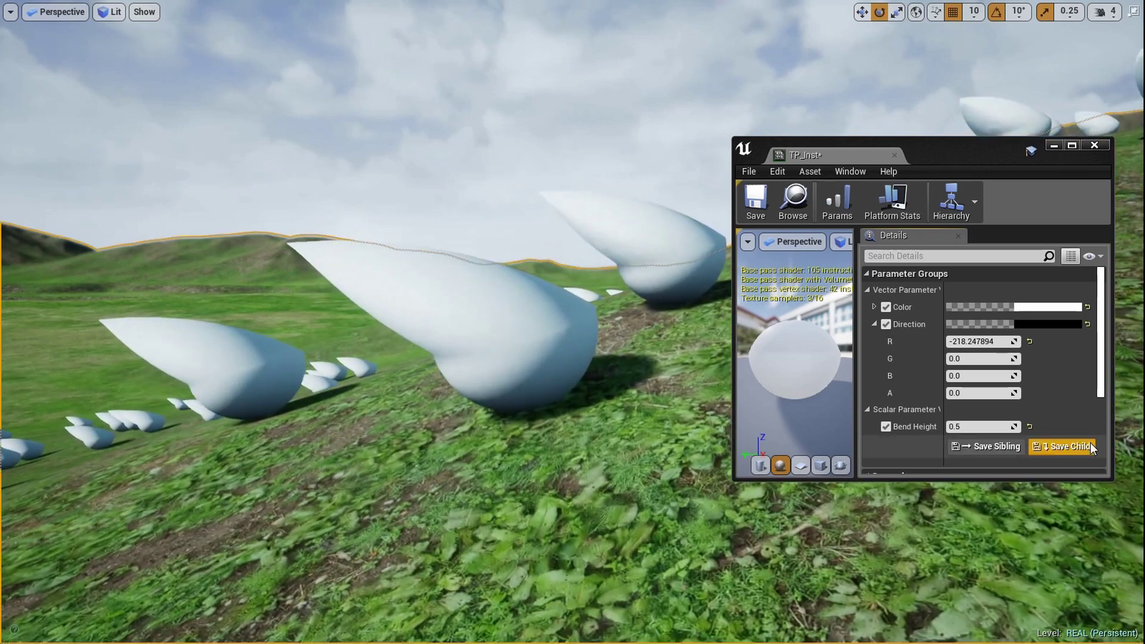
Set Bend Height to 0.7 and lower Direction R to about -598.
left_click(990, 429)
type("0.7")
key("Return")
right_click_drag(578, 384, 578, 384)
mouse_move(980, 341)
left_mouse_down()
mouse_move(999, 341)
mouse_move(970, 341)
left_mouse_up()
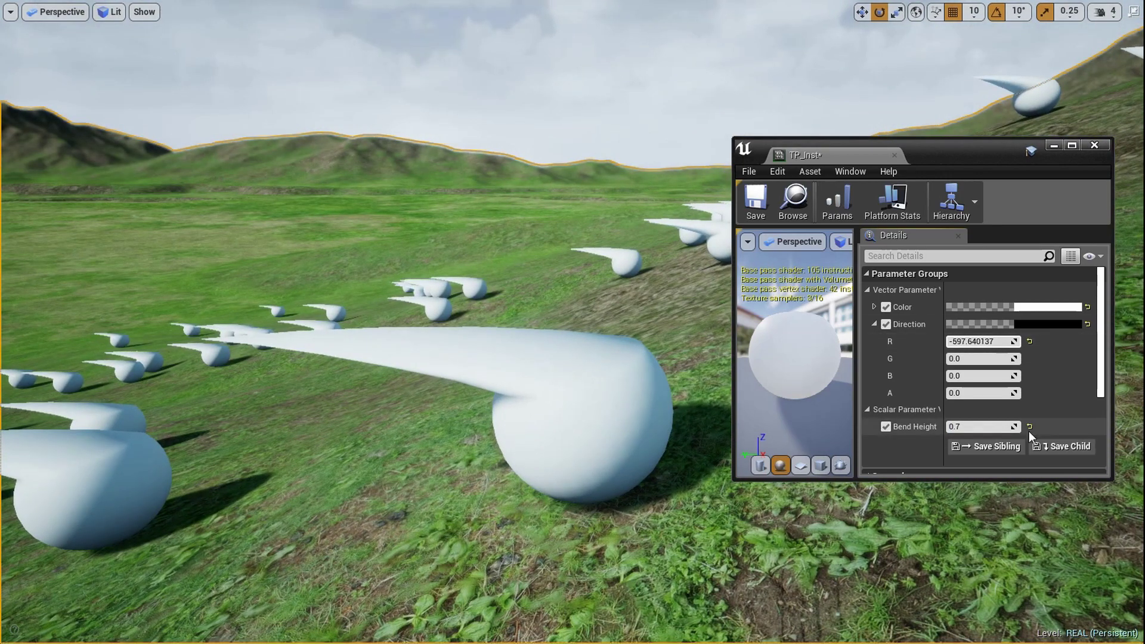
Try Bend Height values of 0.2, 0.3, 0.5 and 0.6 on the stretched spheres.
left_click(984, 429)
type("0.2")
key("Return")
type("0.3")
key("Return")
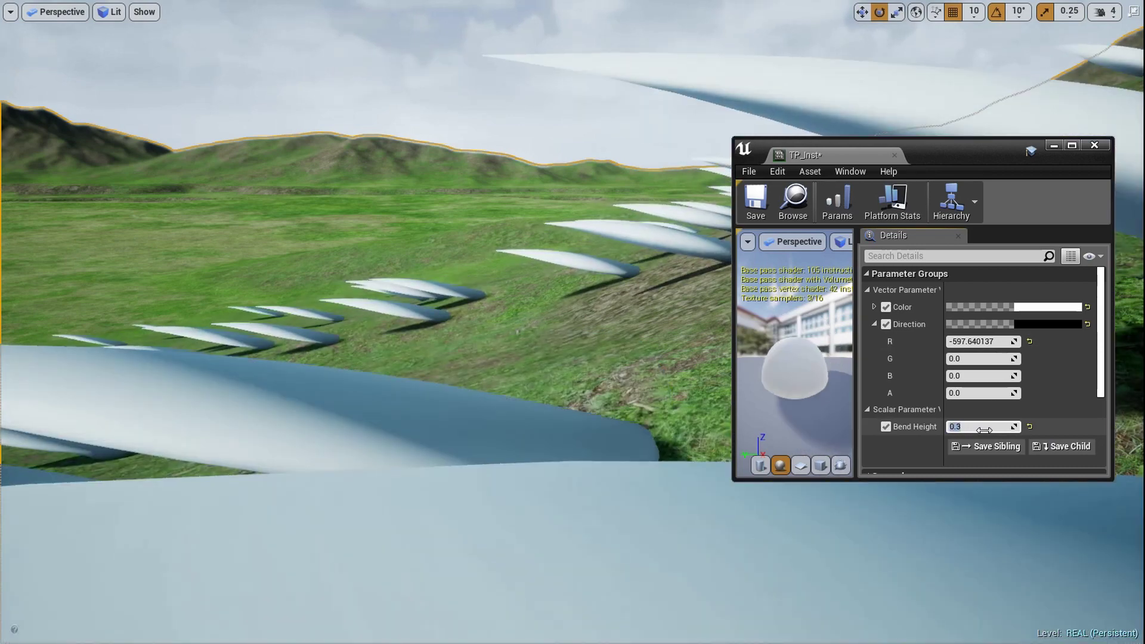
type("0.5")
key("Return")
type("0.6")
key("Return")
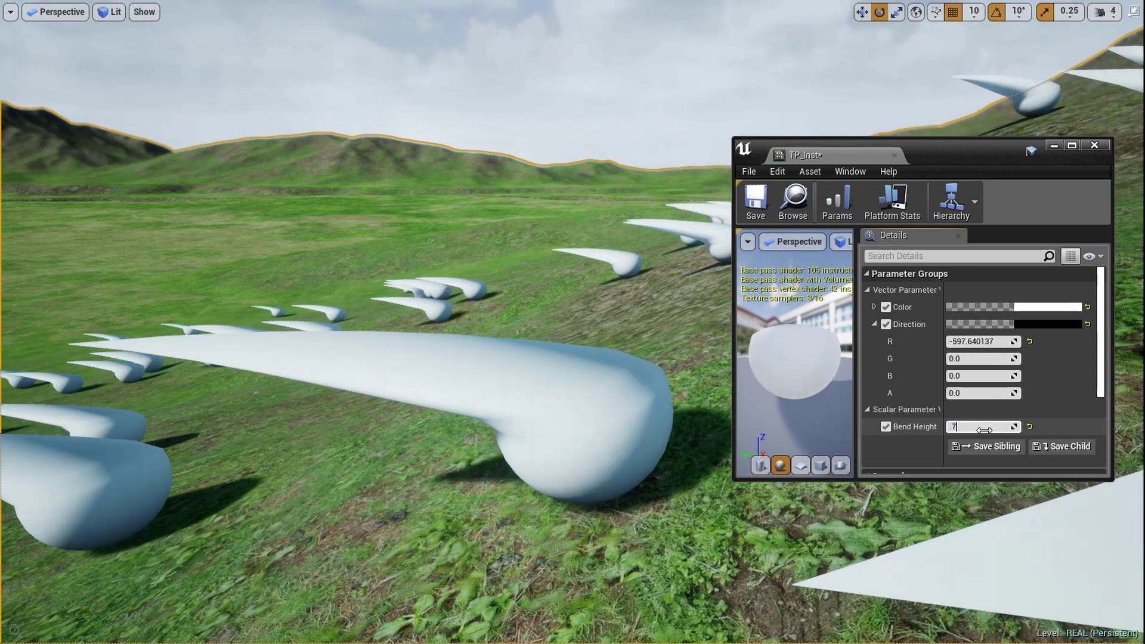
Raise Bend Height step by step through 0.8 and 0.9 up to 1.
type(".79")
key("Return")
type(".8")
key("Return")
type(".9")
key("Return")
type("1")
key("Return")
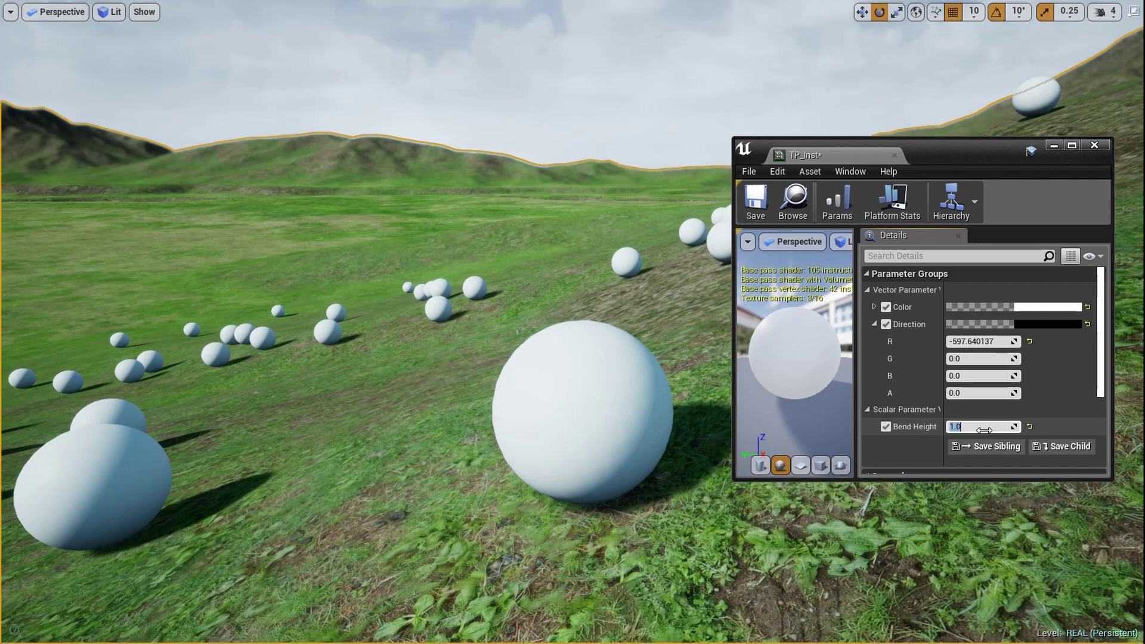
Try a Bend Height of 0, set it to 0.5, and reset Direction R to 0.
type("0")
key("Return")
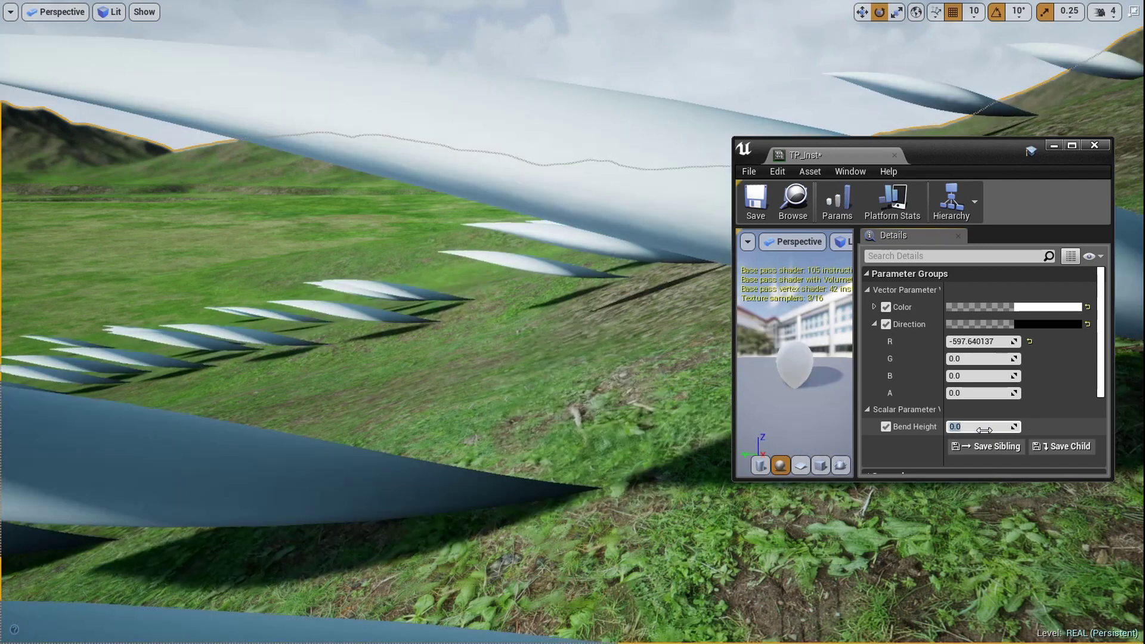
type(".5")
key("Return")
left_click(978, 341)
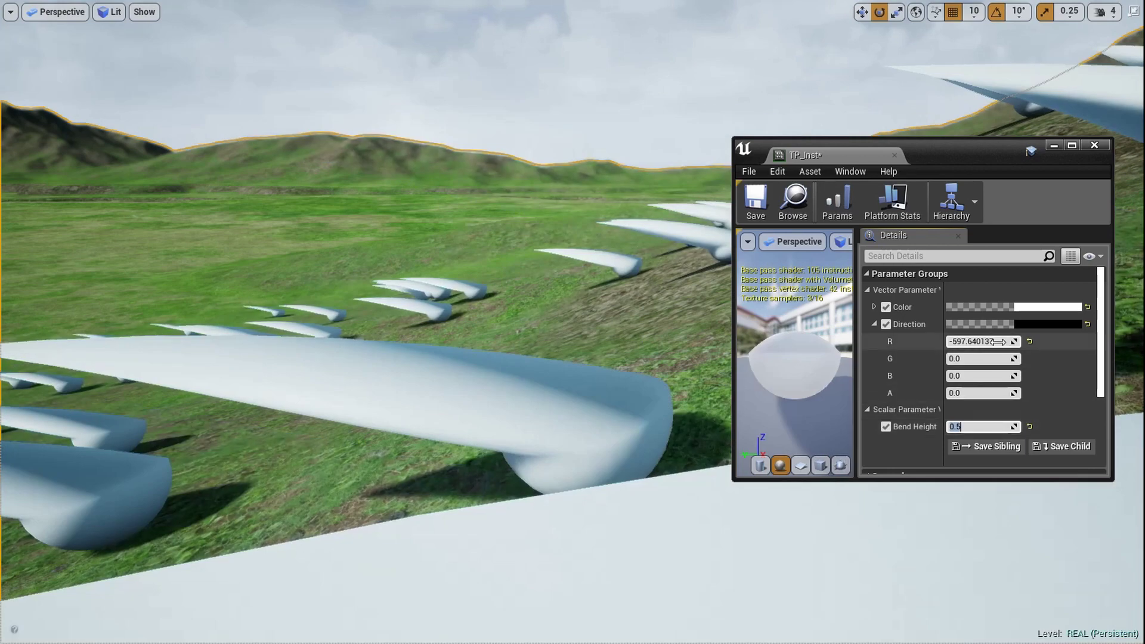
type("0")
key("Return")
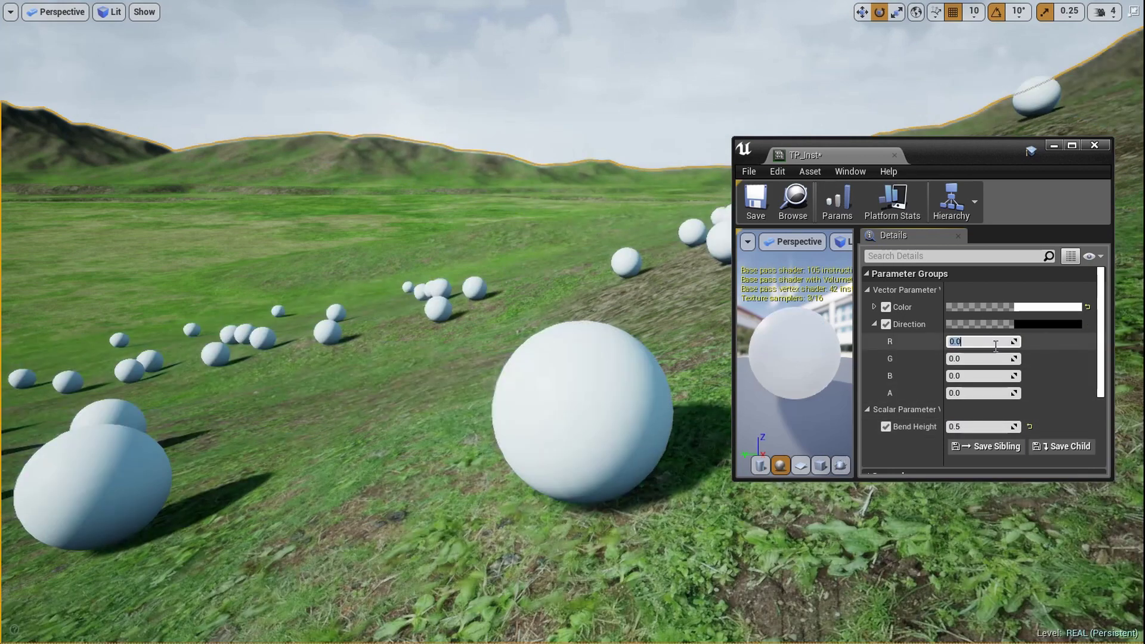
Stretch the spheres upward with Direction B at 100 and set Bend Height to 0.8.
left_click(983, 377)
type("100")
key("Return")
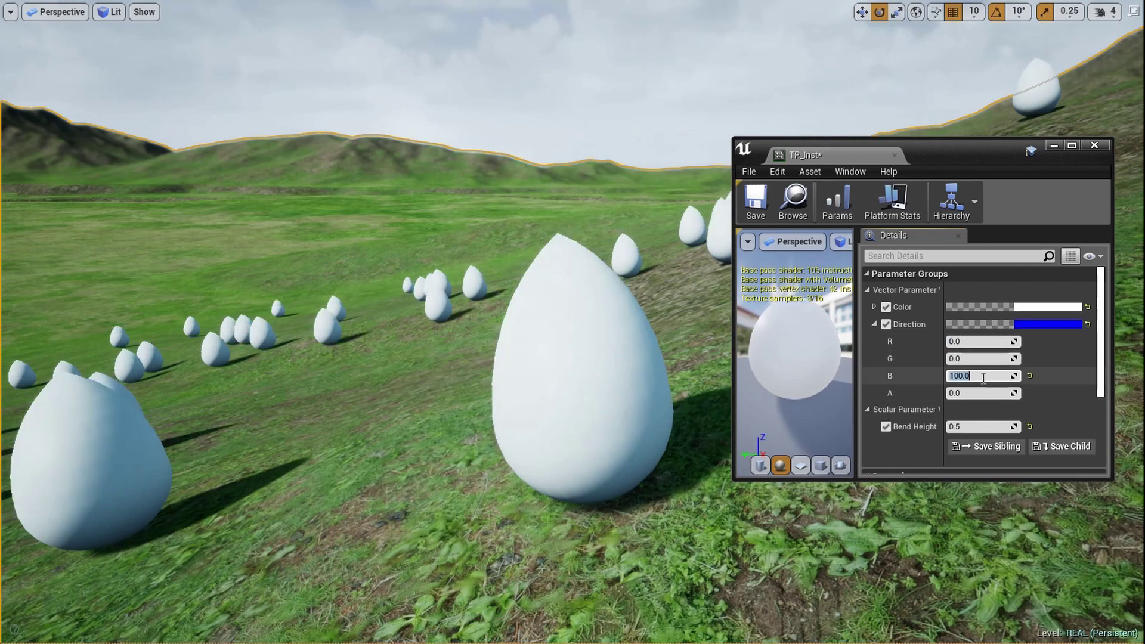
right_click_drag(591, 368, 620, 362)
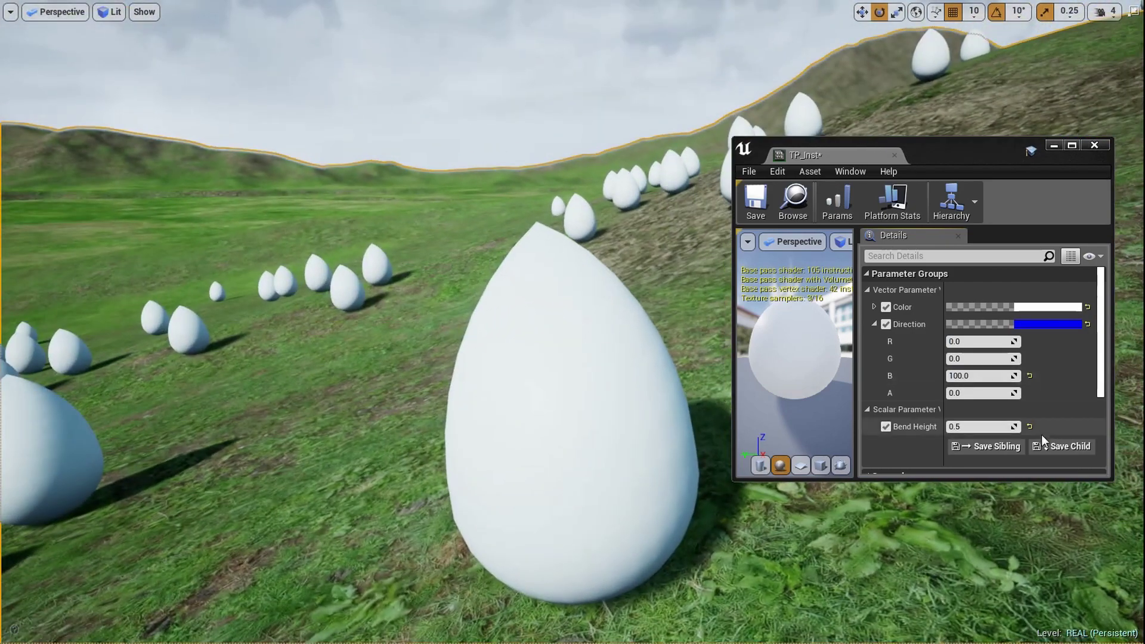
left_click(984, 426)
type("0.8")
key("Return")
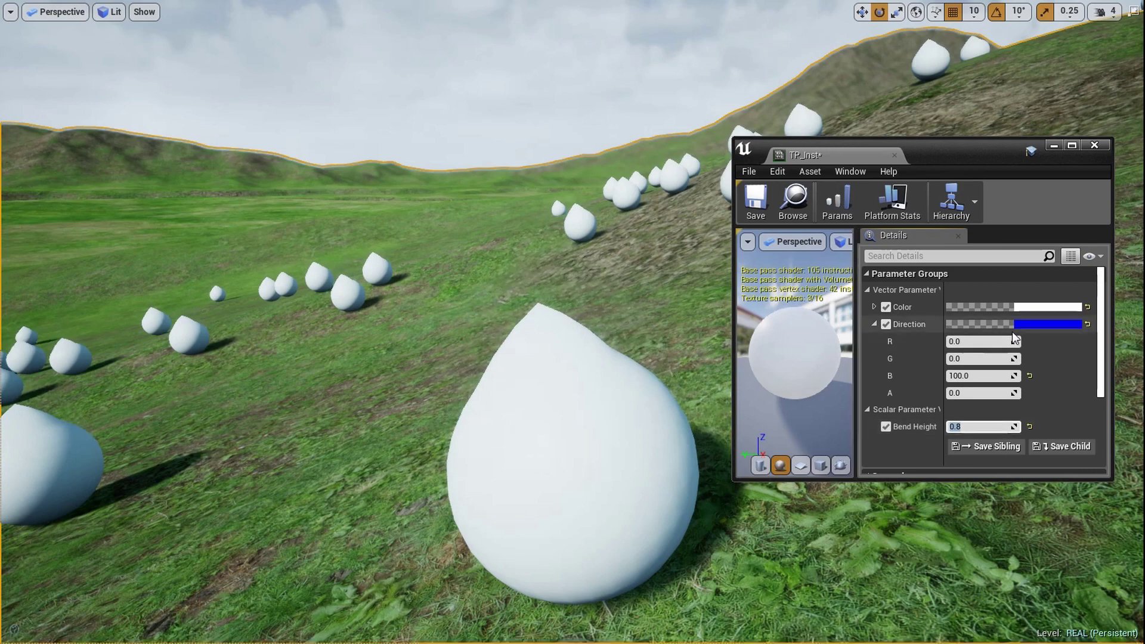
Set Direction B to 250 and raise it further to about 1227.
left_click(987, 376)
type("25")
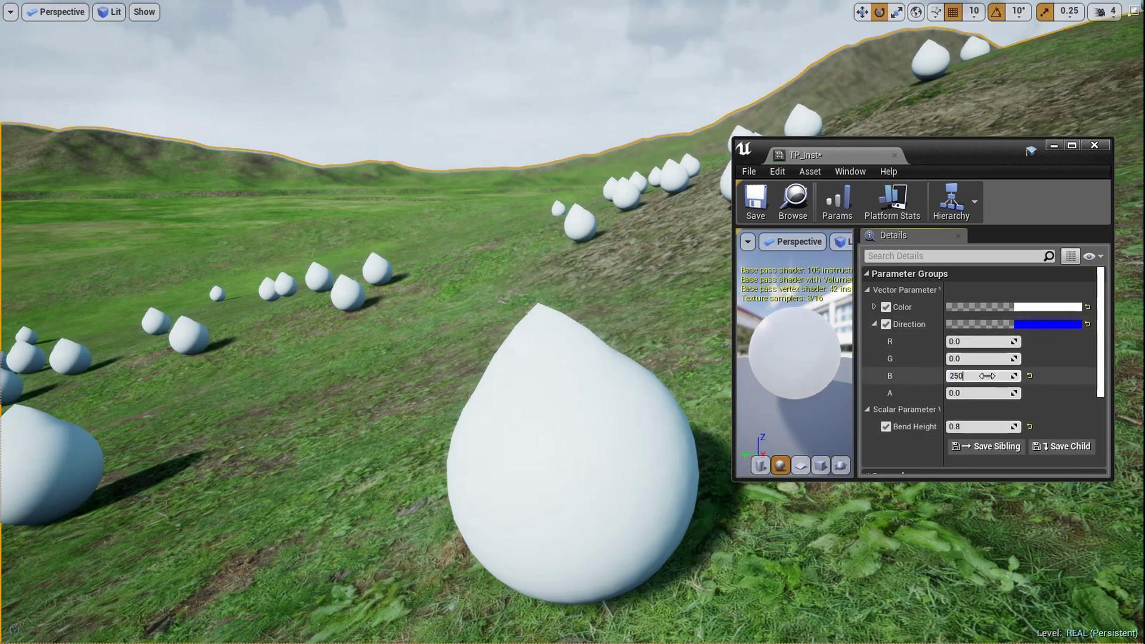
type("0")
key("Return")
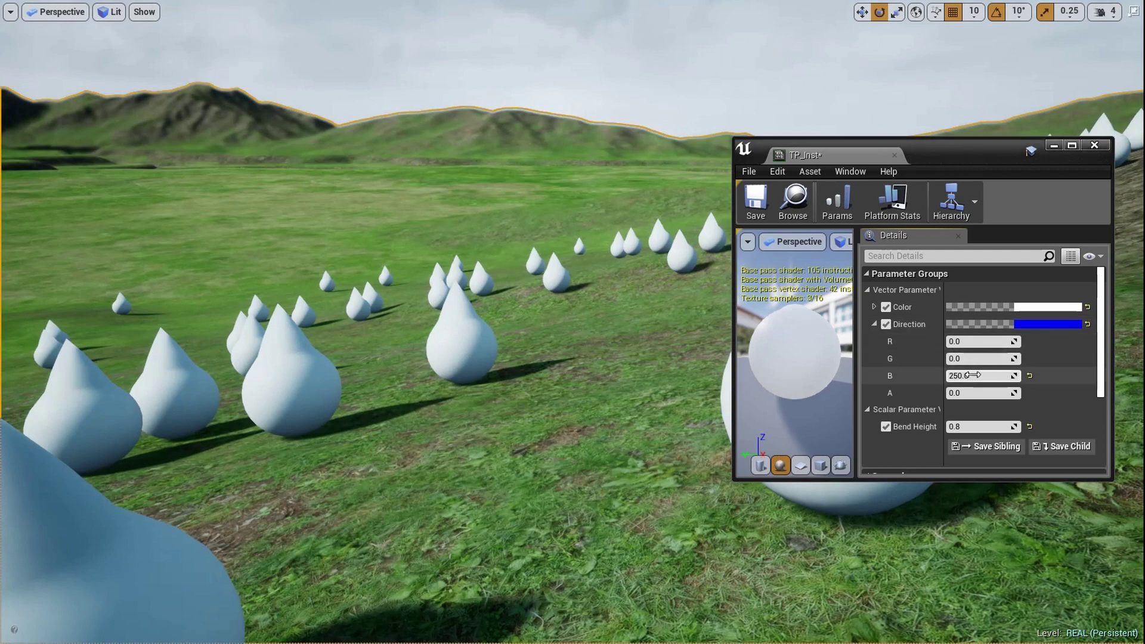
left_click_drag(974, 375, 1056, 375)
Try adjusting Bend Height freely on the stretched spheres and set it to 1.0.
left_click_drag(1014, 426, 1038, 427)
left_click(996, 427)
type("1.0")
key("Return")
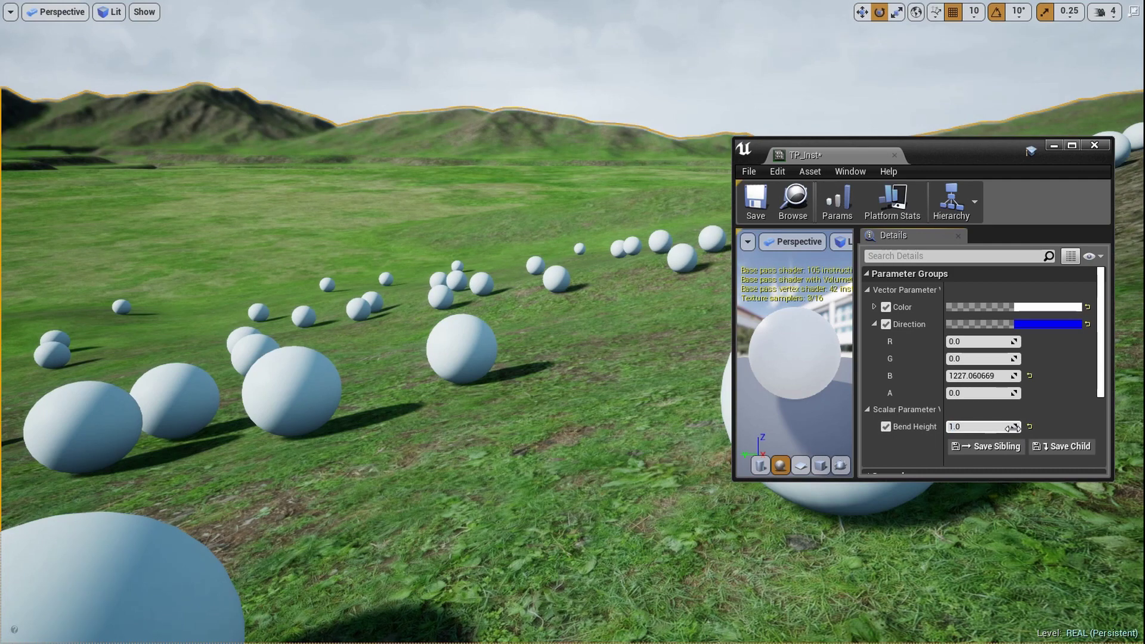
Lower Bend Height to about 0.876 on the stretched spheres and reset Direction B to 0.
mouse_move(984, 426)
left_mouse_down()
mouse_move(942, 427)
mouse_move(976, 427)
left_mouse_up()
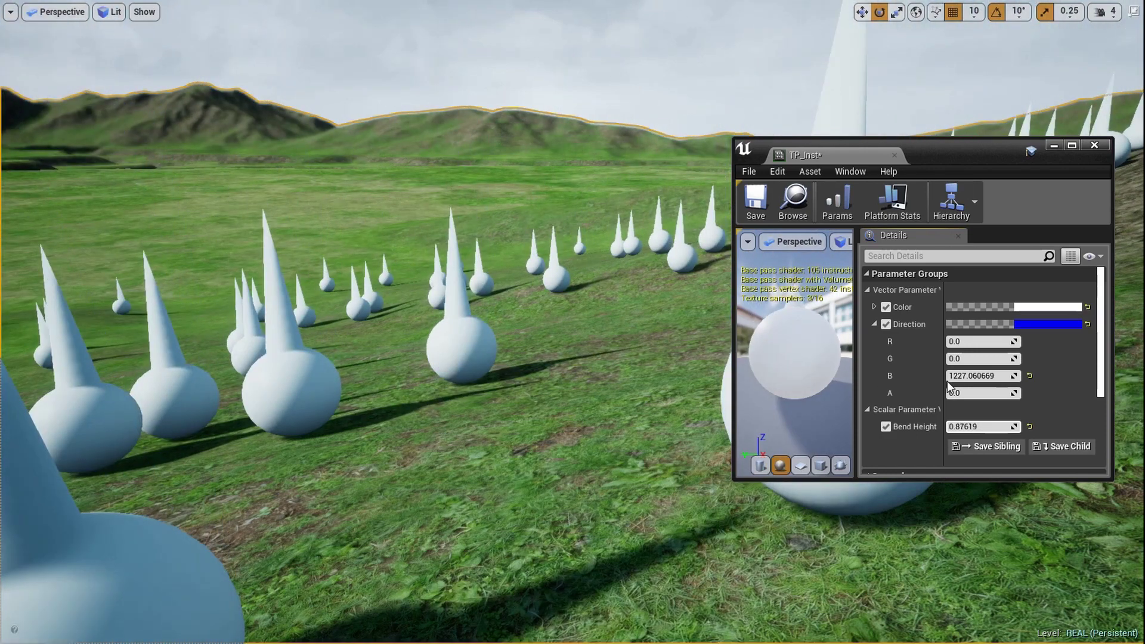
left_click(971, 377)
type("0")
key("Return")
key("w")
right_click_drag(585, 379, 859, 367)
right_click_drag(555, 400, 600, 374)
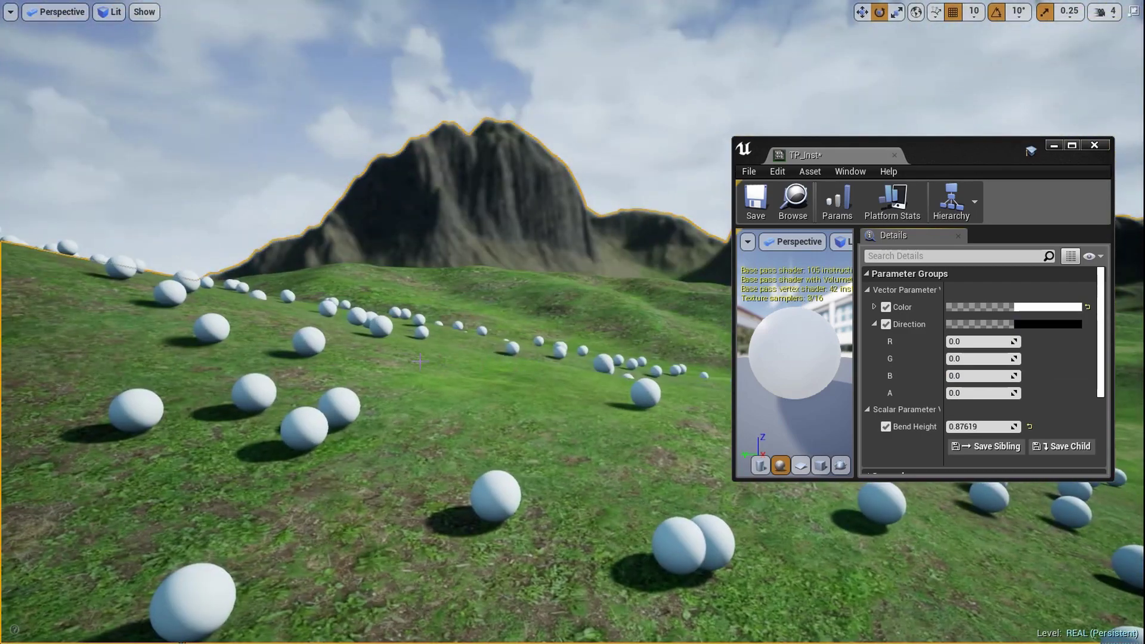
Leave the fullscreen viewport, open the TP material and examine the Direction, Subtract, Bend Height, Clamp and Multiply nodes feeding World Position Offset.
key("F11")
key("e")
right_click_drag(427, 378, 522, 433)
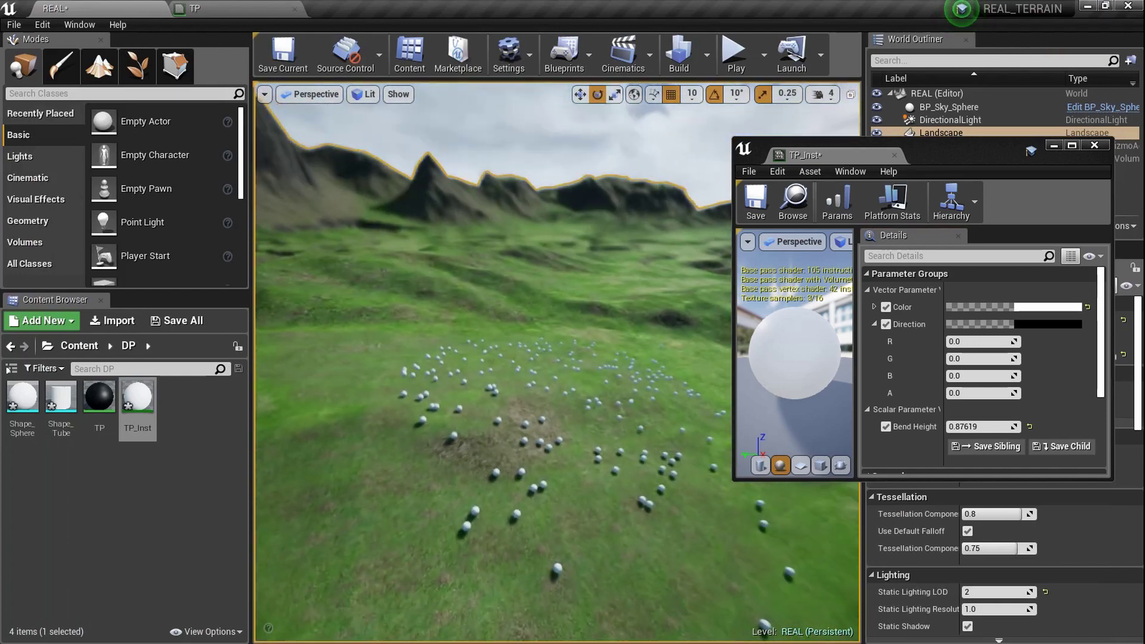
double_click(100, 419)
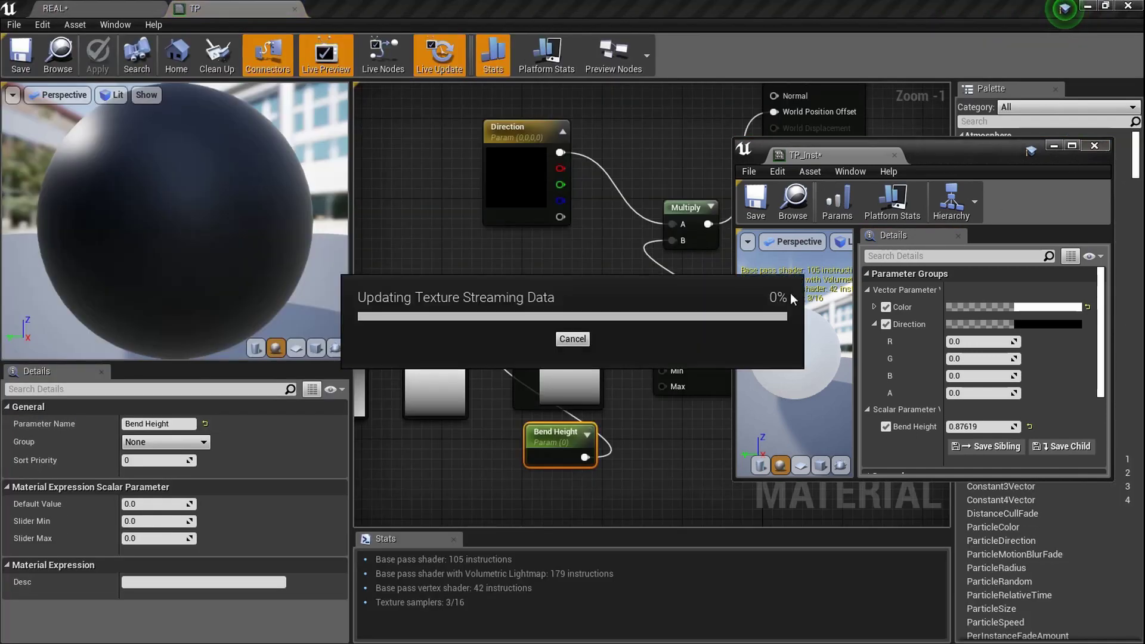
scroll(725, 296, "down", 3)
scroll(669, 300, "up", 5, "ctrl")
right_click_drag(905, 175, 440, 396)
scroll(468, 310, "up", 5)
scroll(468, 311, "down", 5)
right_click_drag(370, 370, 568, 299)
right_click_drag(398, 270, 493, 311)
scroll(493, 312, "up", 5)
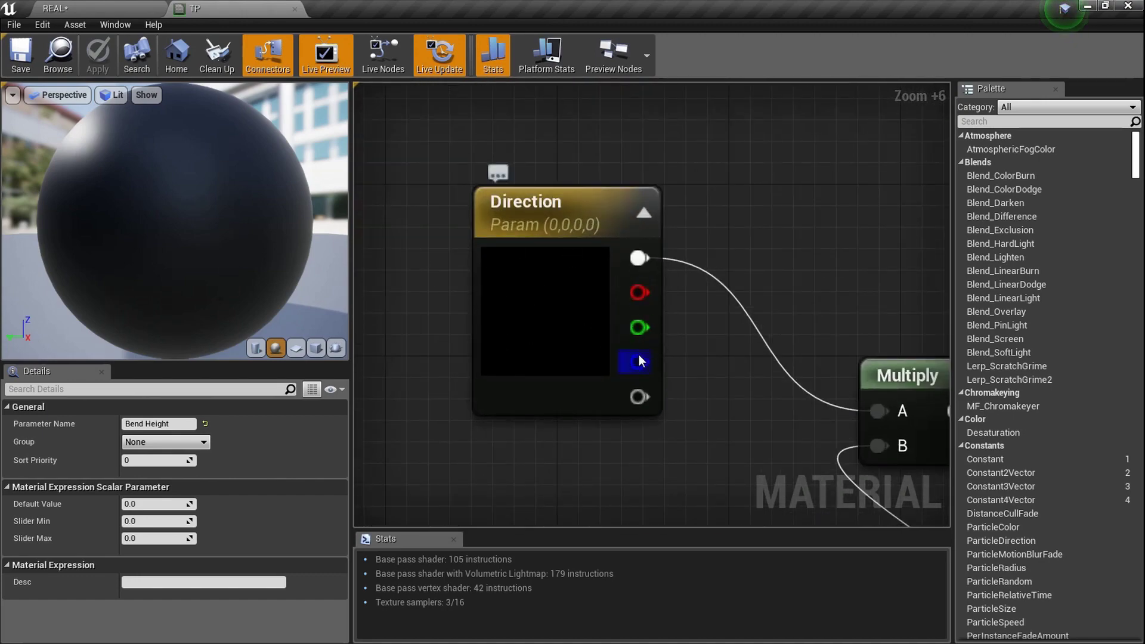
scroll(641, 358, "down", 5)
right_click_drag(639, 422, 679, 243)
right_click_drag(364, 370, 588, 324)
scroll(518, 325, "down", 1)
right_click_drag(939, 300, 749, 306)
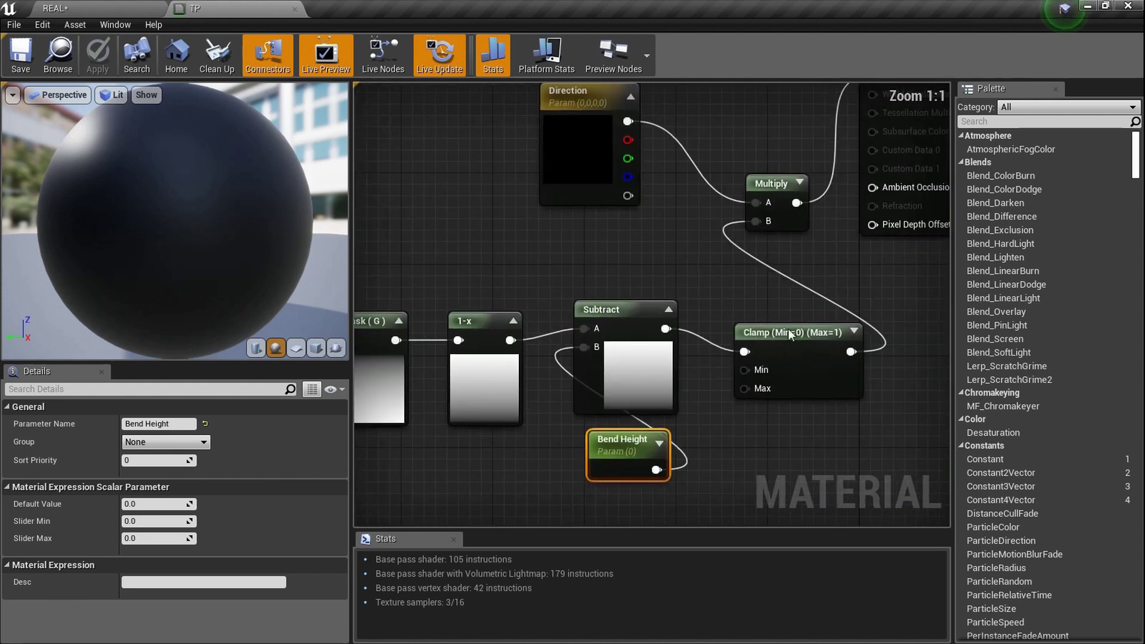
right_click_drag(684, 262, 648, 328)
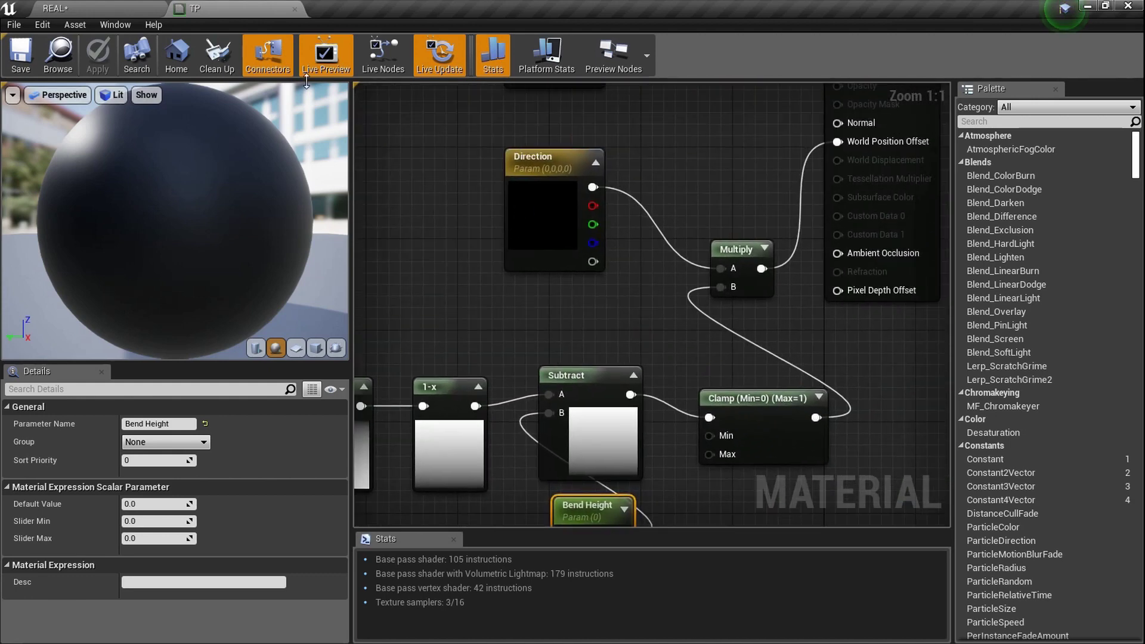
Paint many more foliage spheres across the REAL level's landscape with the 4000 brush at 0.02 density, and return to Place mode.
left_click(57, 7)
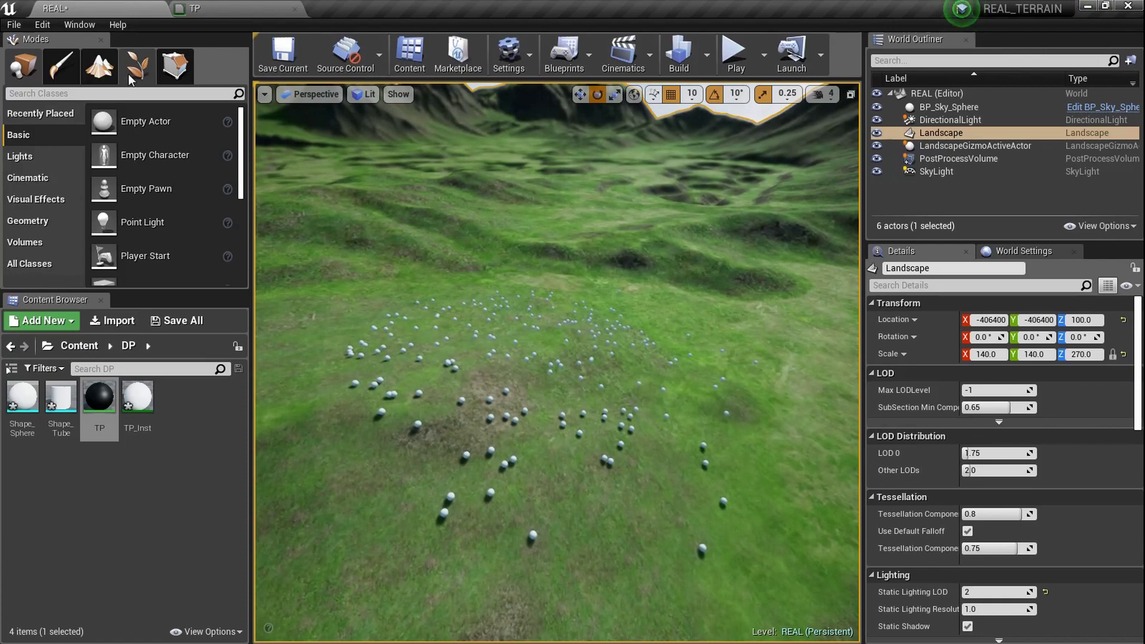
left_click(130, 76)
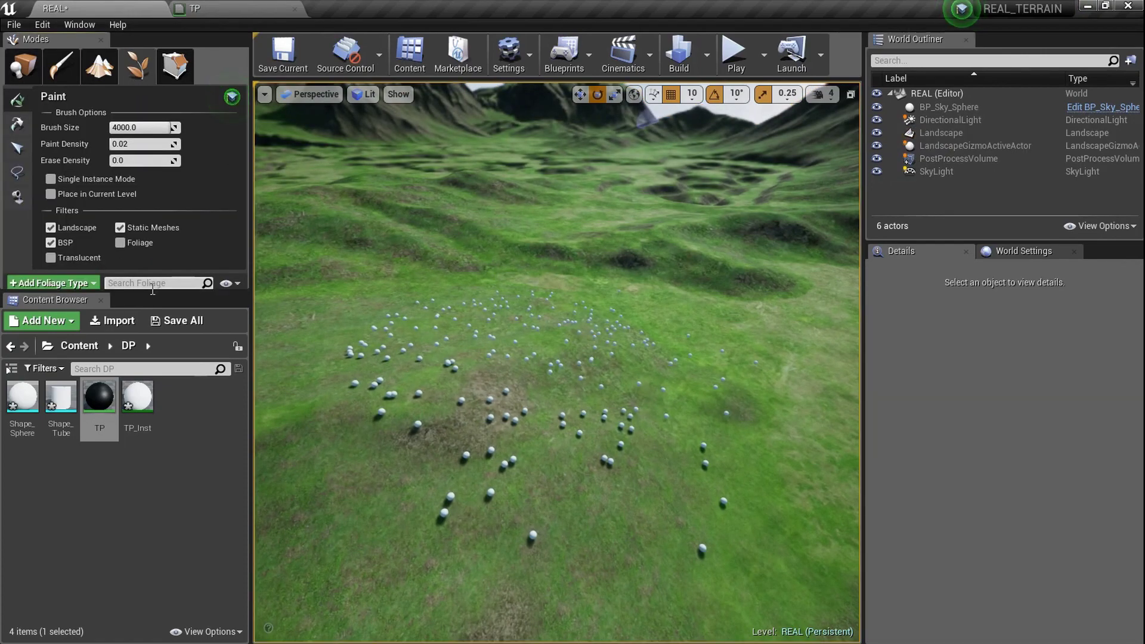
right_click_drag(568, 357, 529, 325)
mouse_move(529, 325)
left_mouse_down()
mouse_move(371, 383)
mouse_move(486, 512)
mouse_move(537, 268)
mouse_move(702, 393)
left_mouse_up()
mouse_move(701, 393)
right_mouse_down()
mouse_move(829, 411)
mouse_move(853, 388)
right_mouse_up()
mouse_move(582, 271)
right_mouse_down()
mouse_move(572, 316)
mouse_move(581, 272)
mouse_move(668, 277)
mouse_move(650, 298)
right_mouse_up()
mouse_move(581, 272)
left_mouse_down()
mouse_move(620, 442)
mouse_move(519, 270)
left_mouse_up()
mouse_move(519, 269)
right_mouse_down()
mouse_move(525, 212)
mouse_move(549, 194)
right_mouse_up()
mouse_move(597, 370)
left_mouse_down()
mouse_move(744, 455)
mouse_move(643, 429)
left_mouse_up()
right_click_drag(656, 501, 610, 435)
left_click_drag(610, 435, 388, 429)
key("w")
mouse_move(388, 428)
right_mouse_down()
mouse_move(408, 471)
mouse_move(430, 468)
mouse_move(406, 418)
right_mouse_up()
mouse_move(414, 378)
left_mouse_down()
mouse_move(781, 431)
mouse_move(498, 407)
left_mouse_up()
mouse_move(499, 407)
right_mouse_down()
mouse_move(478, 418)
mouse_move(467, 385)
right_mouse_up()
mouse_move(560, 371)
right_mouse_down()
mouse_move(632, 325)
mouse_move(519, 352)
mouse_move(501, 373)
right_mouse_up()
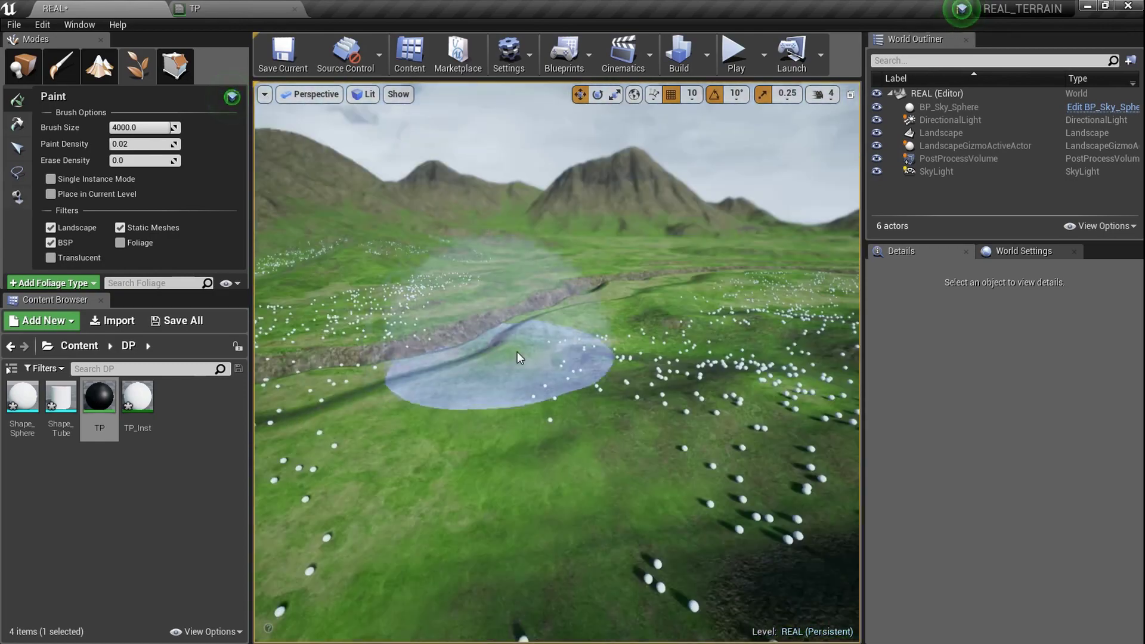
left_click_drag(510, 358, 661, 282)
mouse_move(474, 362)
right_mouse_down()
mouse_move(459, 359)
mouse_move(528, 357)
mouse_move(466, 358)
right_mouse_up()
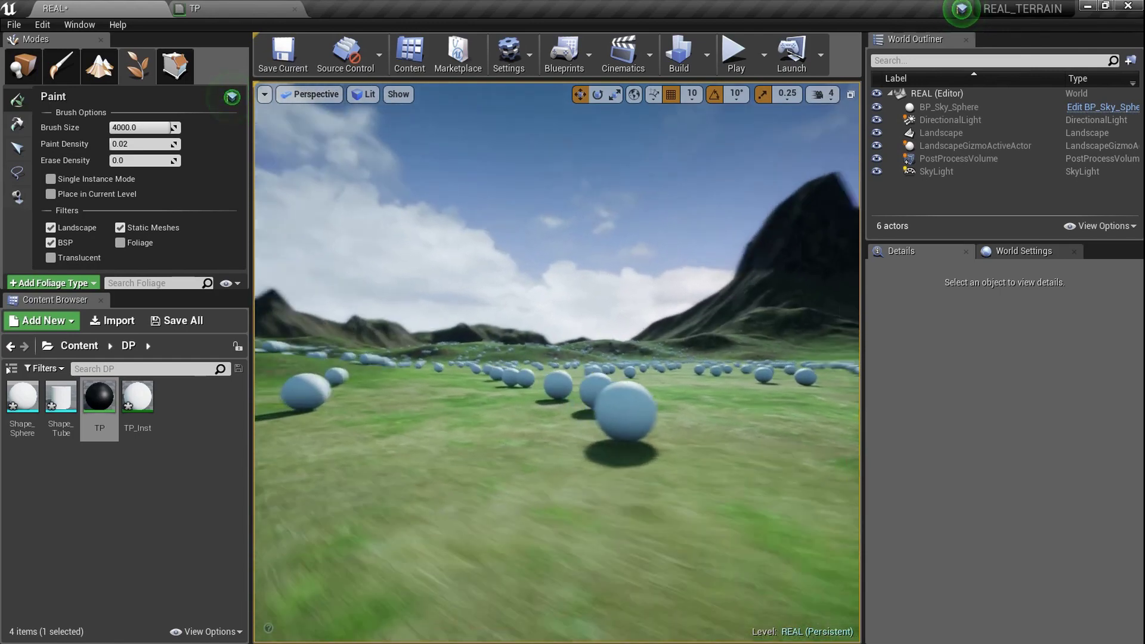
right_click_drag(467, 358, 445, 450)
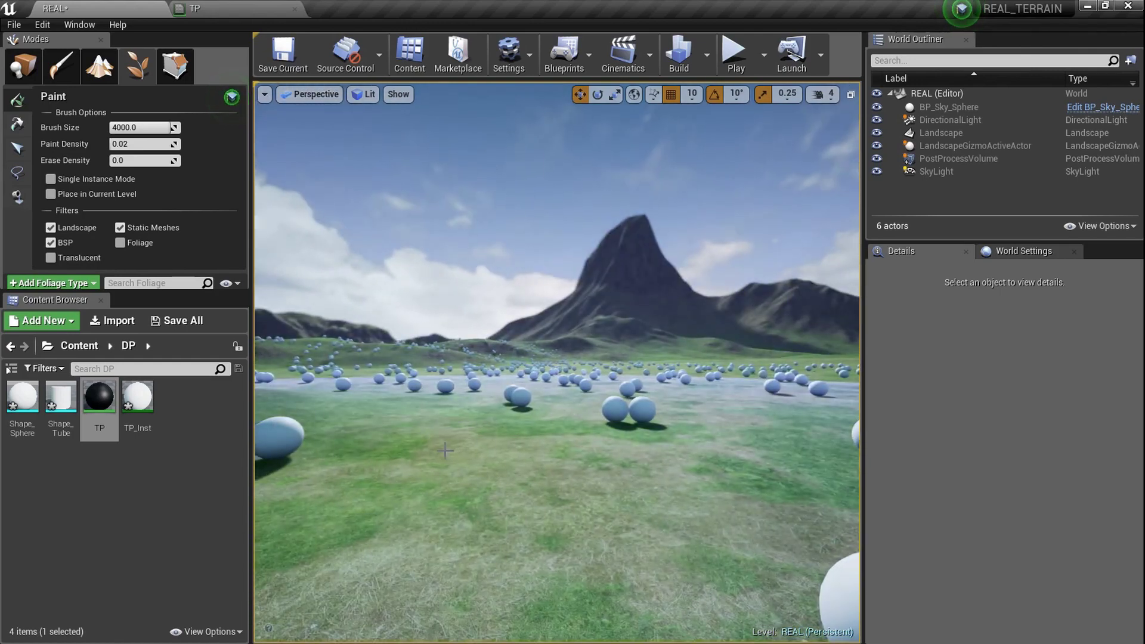
left_click(23, 65)
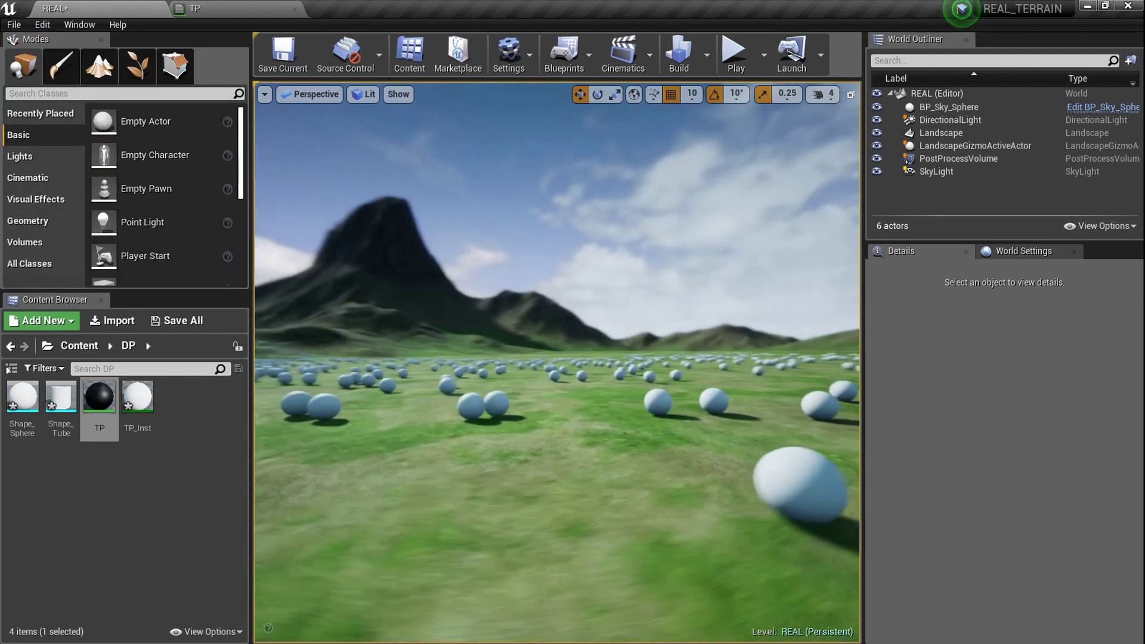